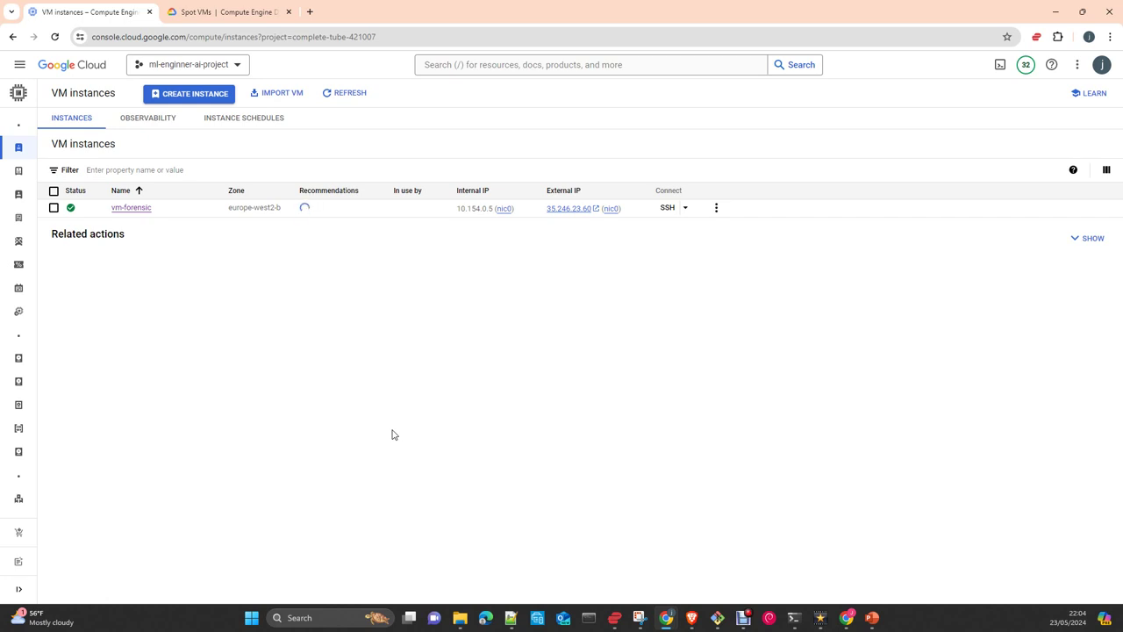
Open the Compute Engine VM instances page and start creating a new VM instance, keeping its suggested name.
left_click(19, 64)
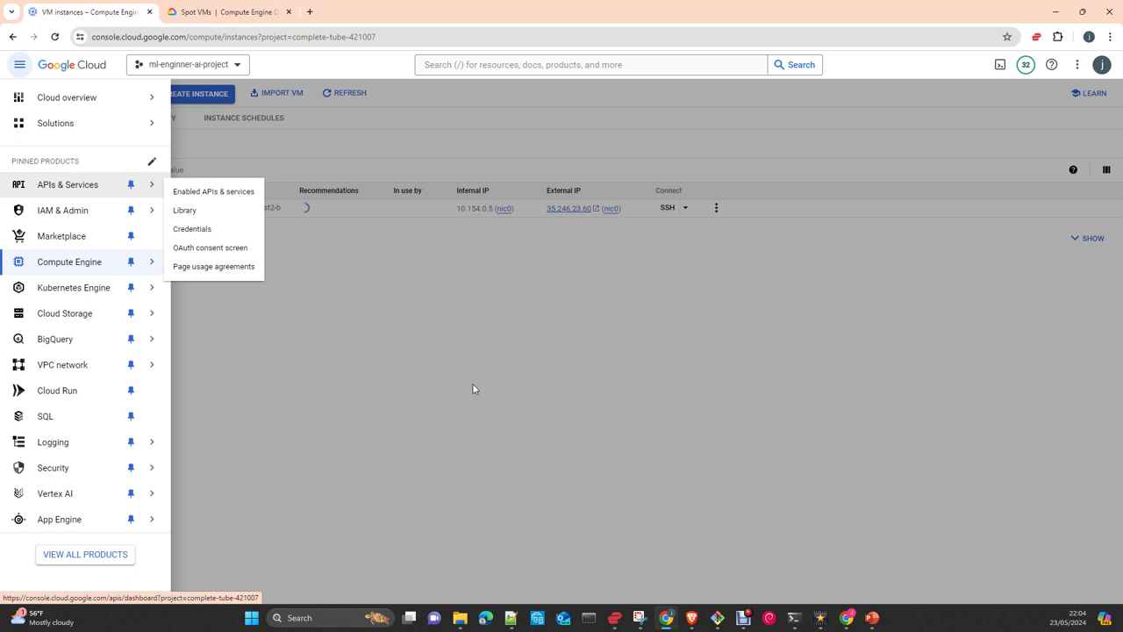
mouse_move(76, 265)
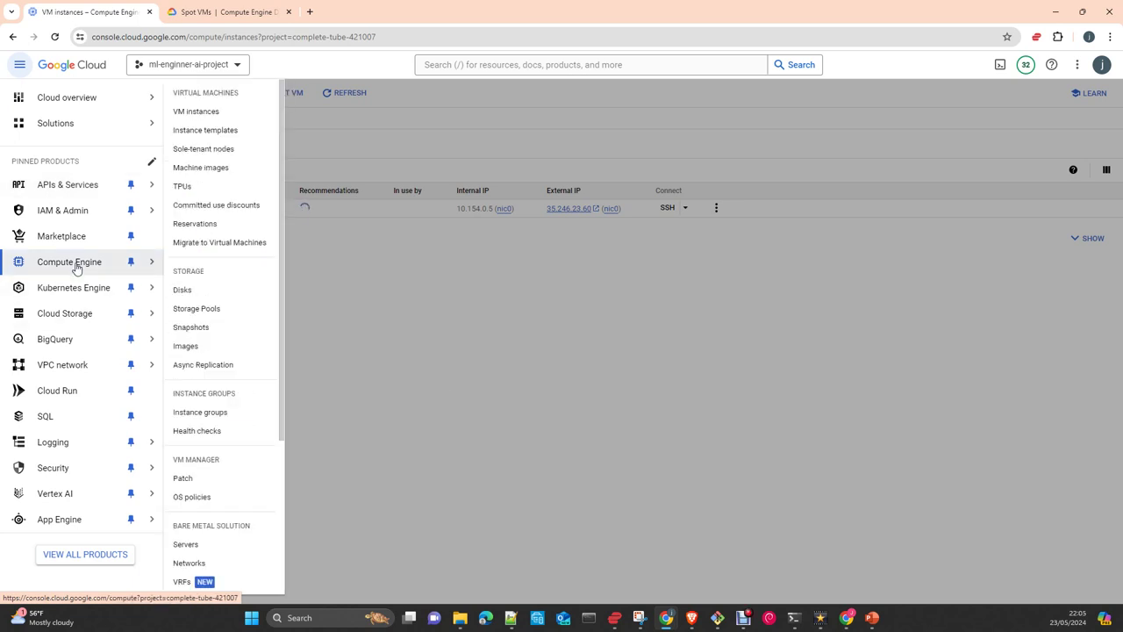
left_click(197, 114)
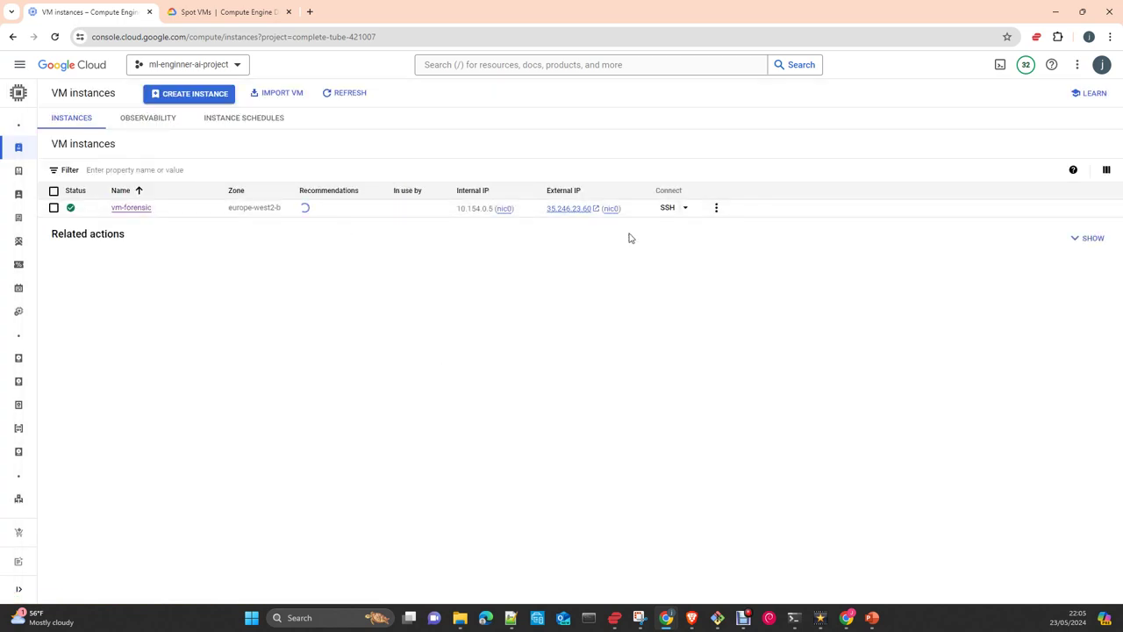
left_click(202, 100)
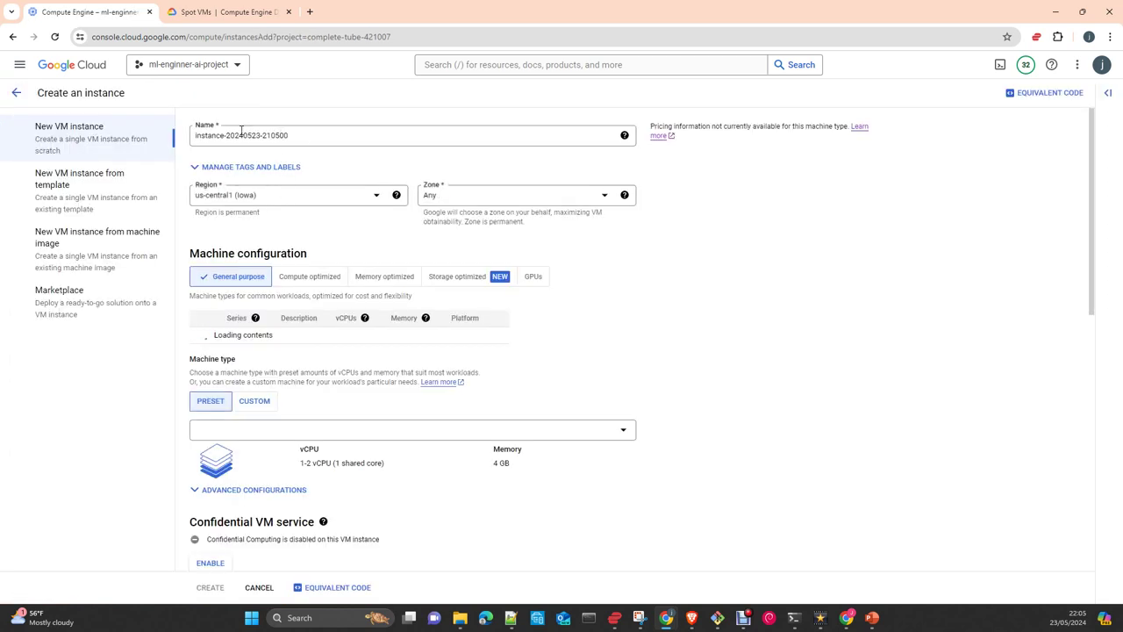
double_click(241, 135)
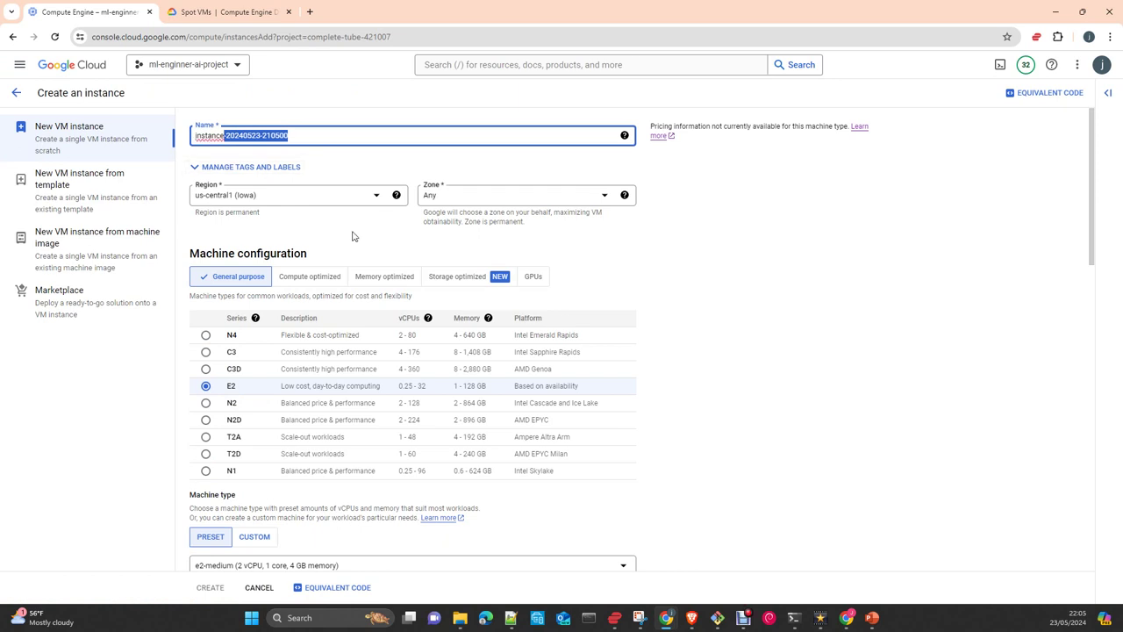
left_click(251, 118)
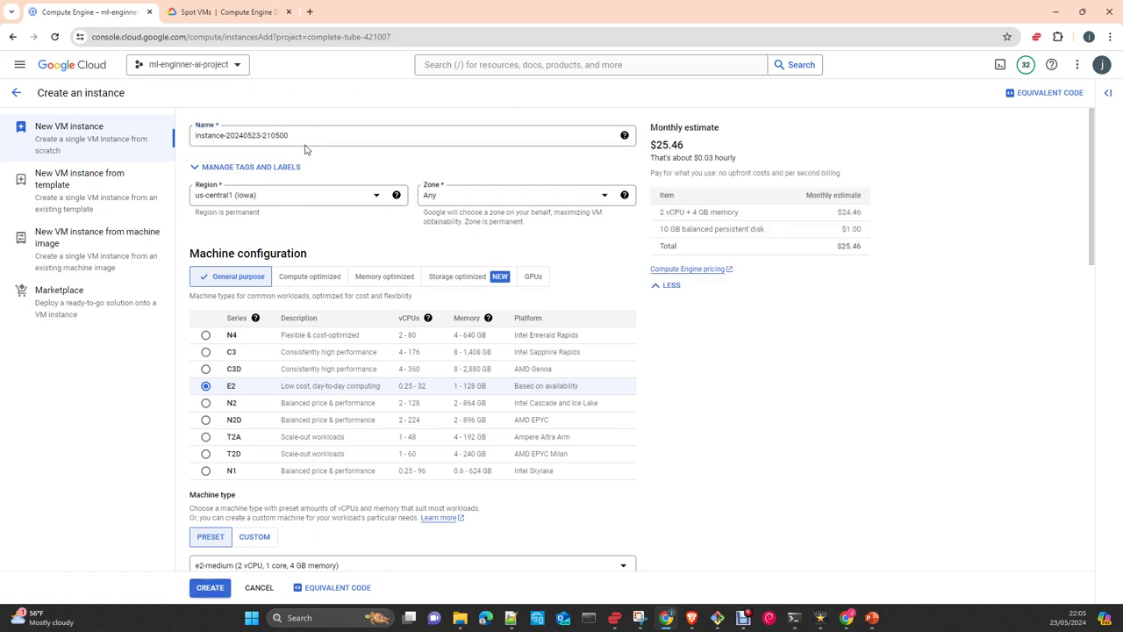
Set the instance's region to europe-west2 (London).
left_click(291, 195)
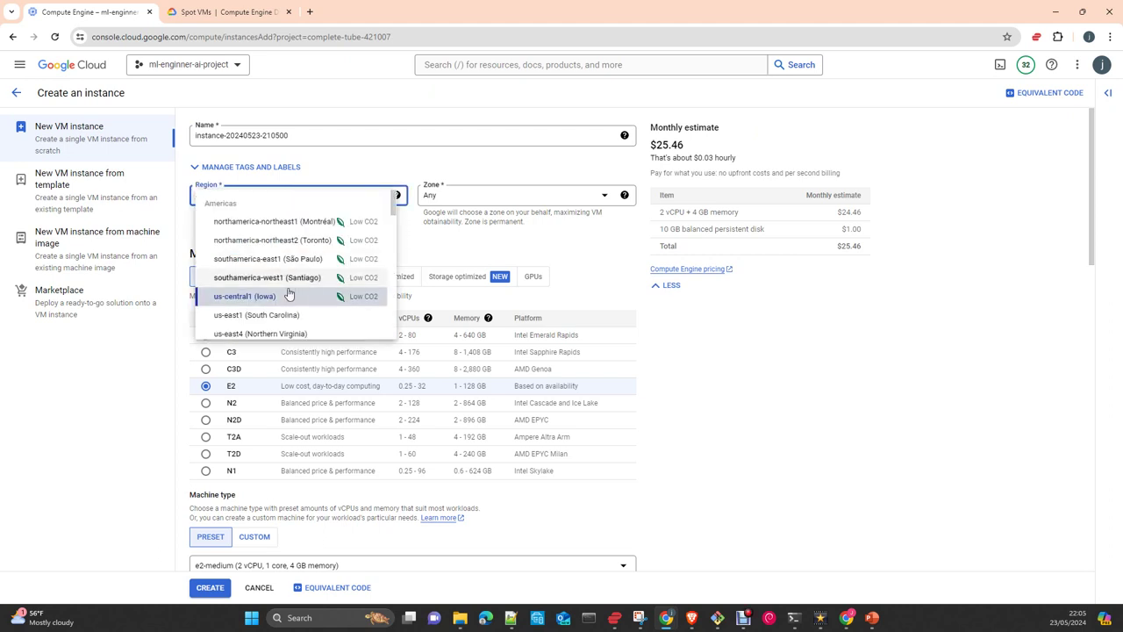
scroll(288, 290, "down", 3)
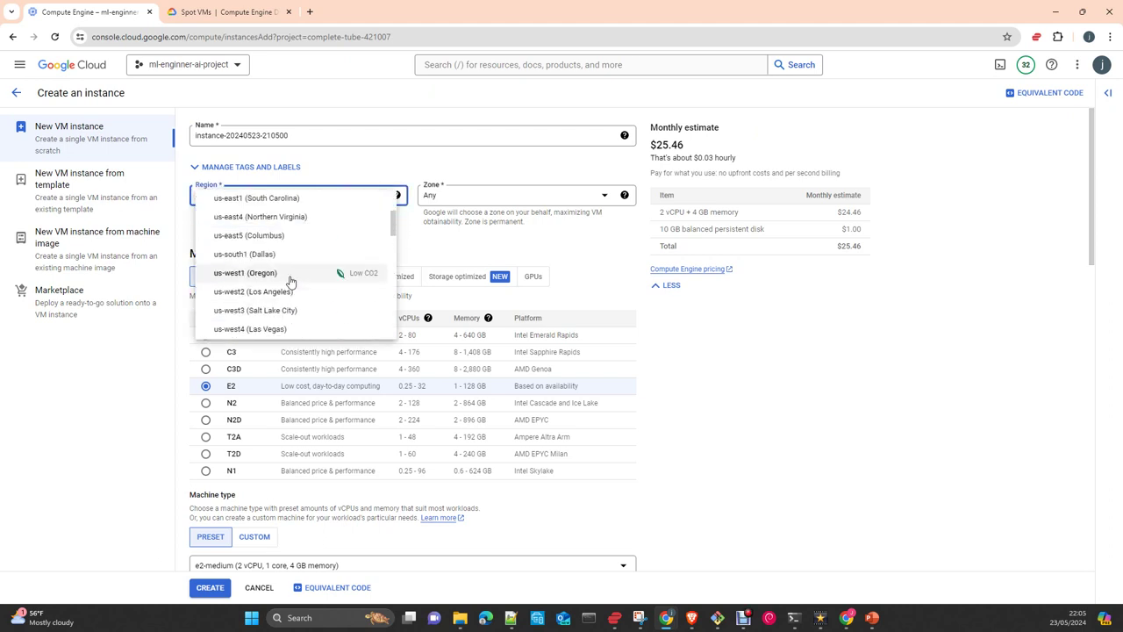
scroll(290, 281, "down", 2)
scroll(290, 280, "down", 2)
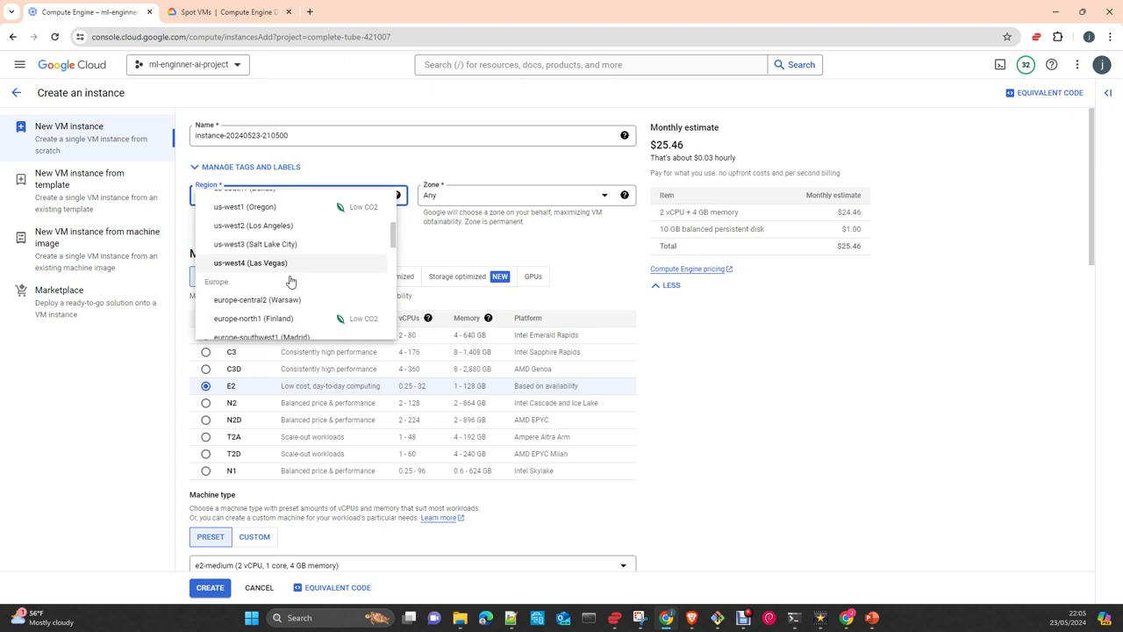
scroll(291, 280, "down", 2)
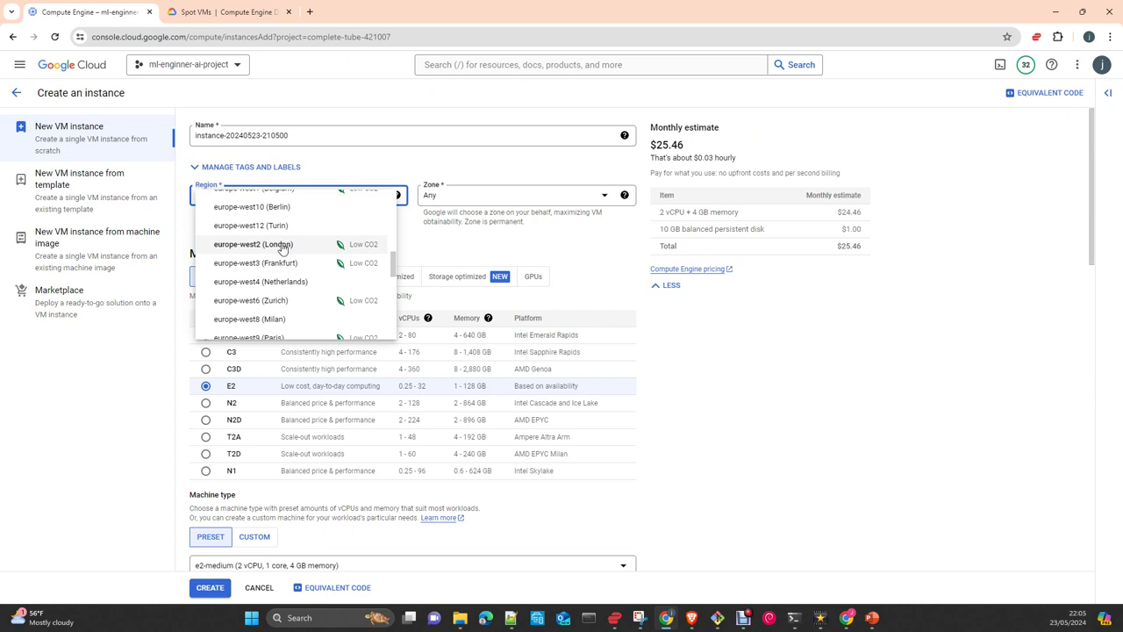
left_click(281, 245)
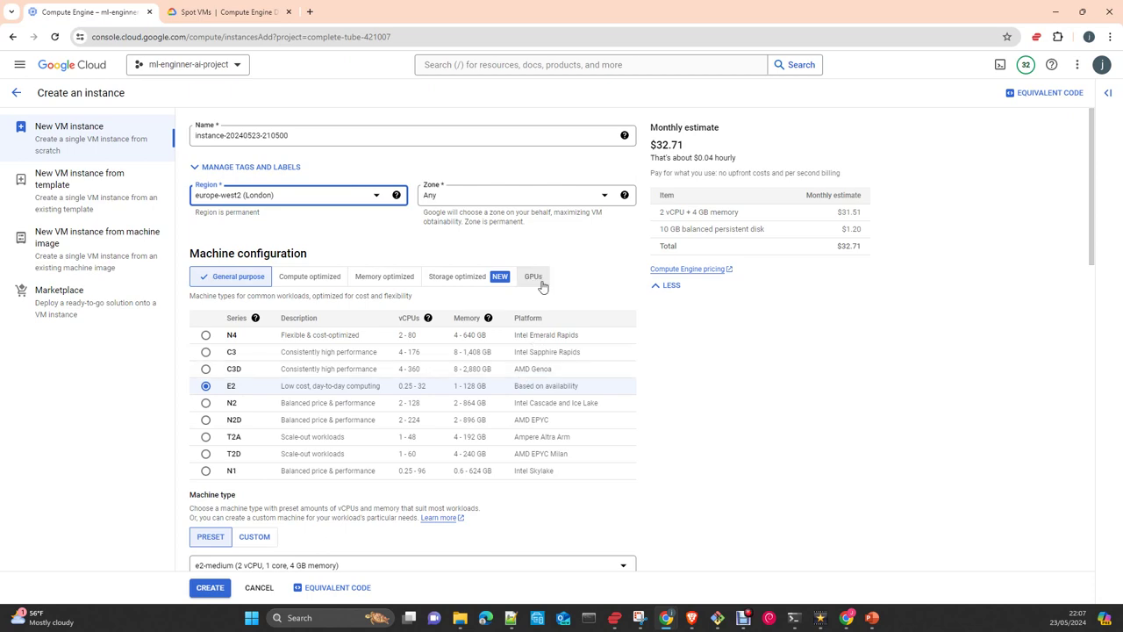
Switch the machine configuration to GPUs and choose NVIDIA A100 40GB as the GPU type.
scroll(581, 442, "down", 3)
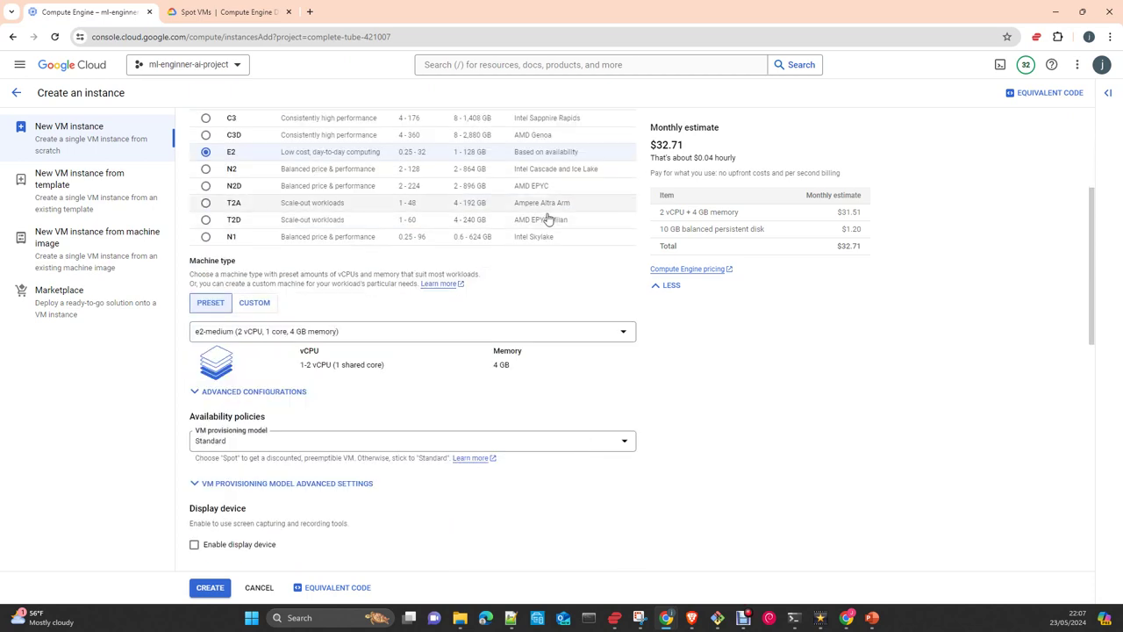
scroll(399, 553, "up", 1)
scroll(400, 553, "up", 3)
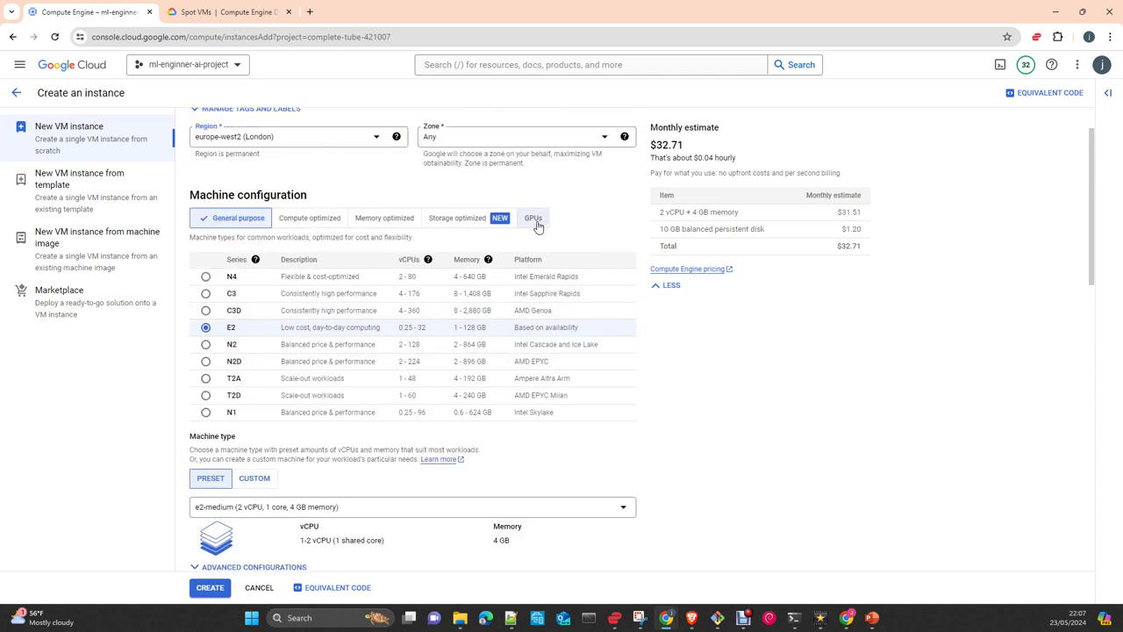
left_click(535, 219)
left_click(311, 288)
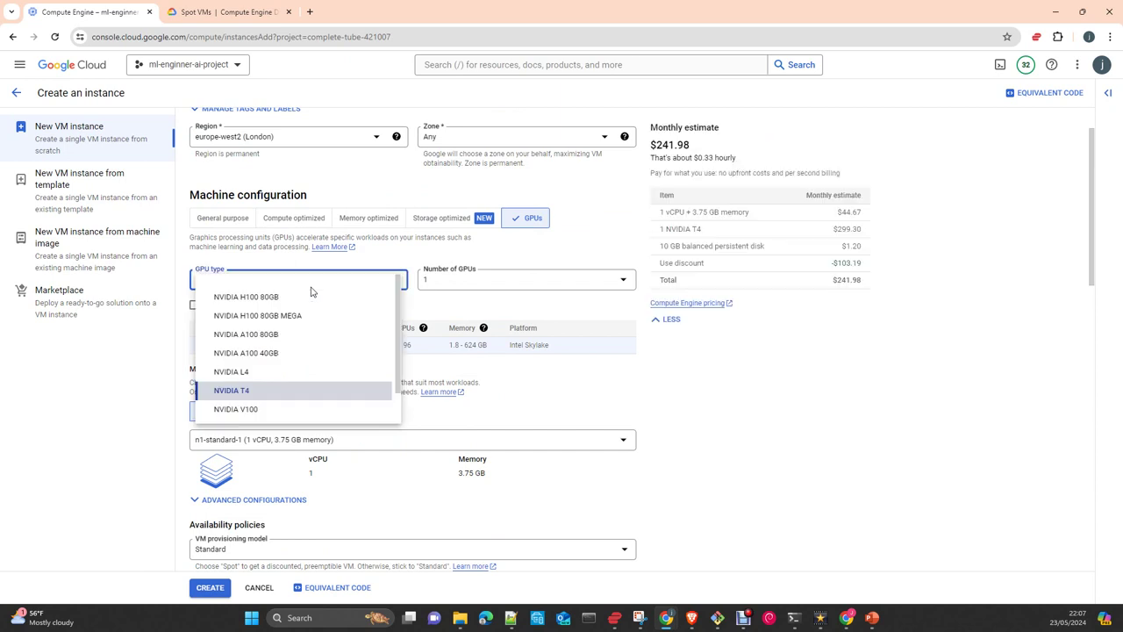
left_click(272, 353)
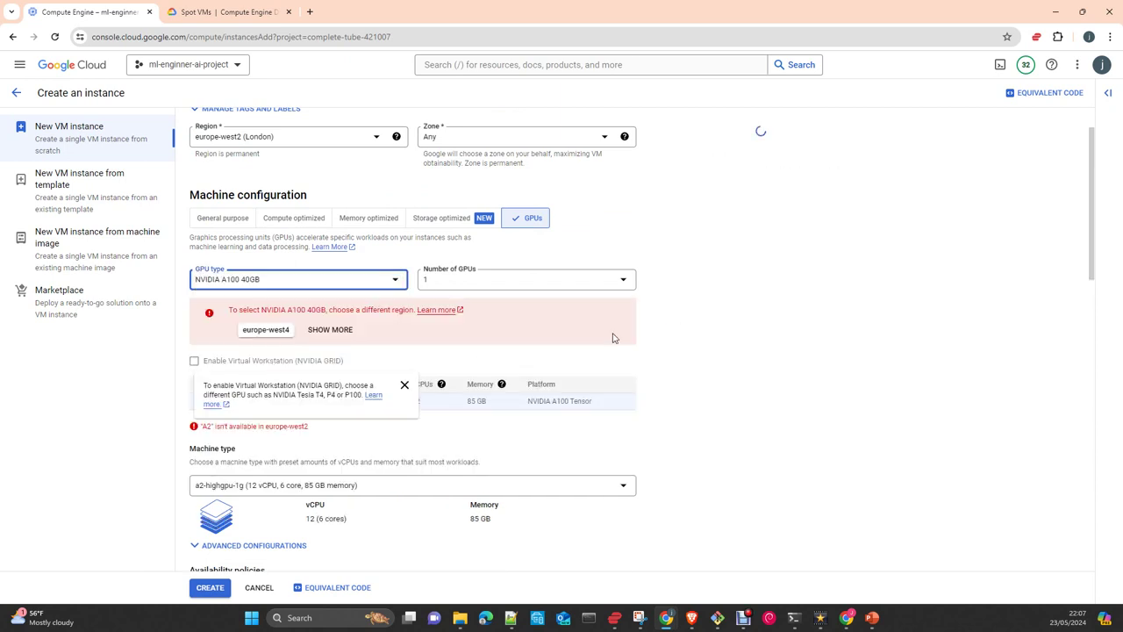
Set the VM provisioning model of the A100 configuration to Spot and review the monthly cost estimate.
scroll(692, 349, "up", 1)
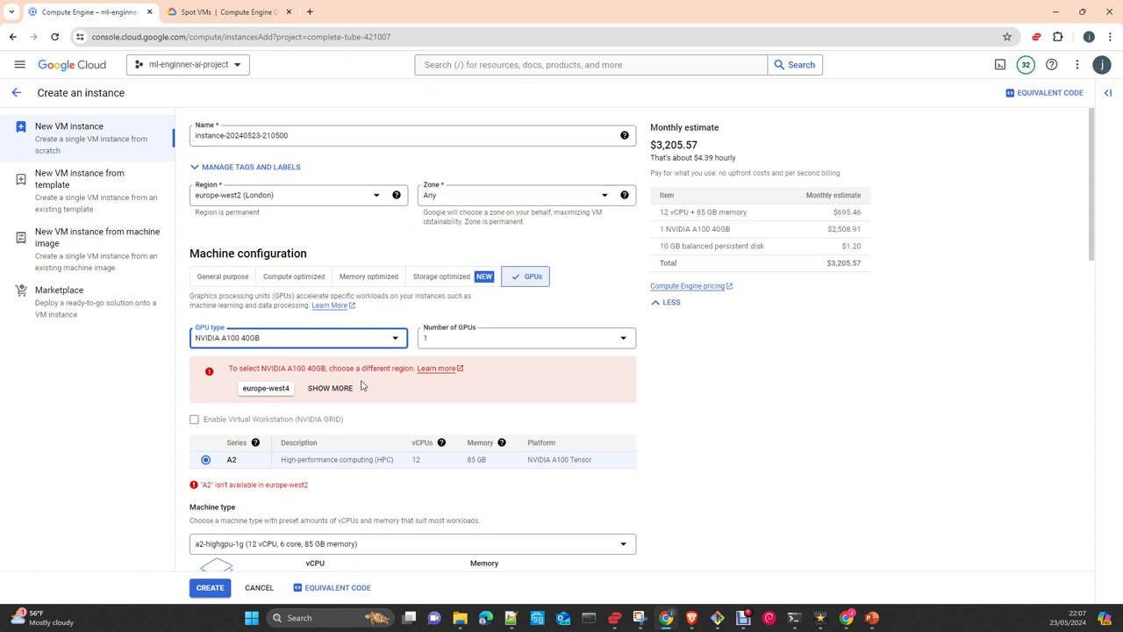
mouse_move(303, 421)
scroll(373, 470, "down", 1)
scroll(373, 469, "down", 4)
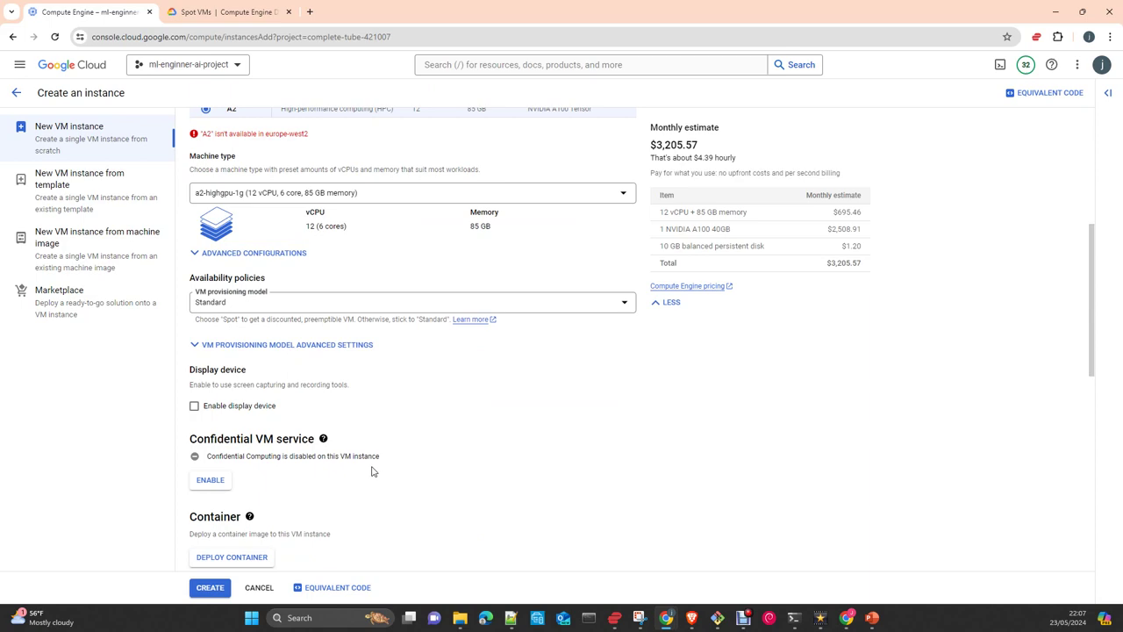
scroll(371, 471, "up", 1)
left_click(351, 369)
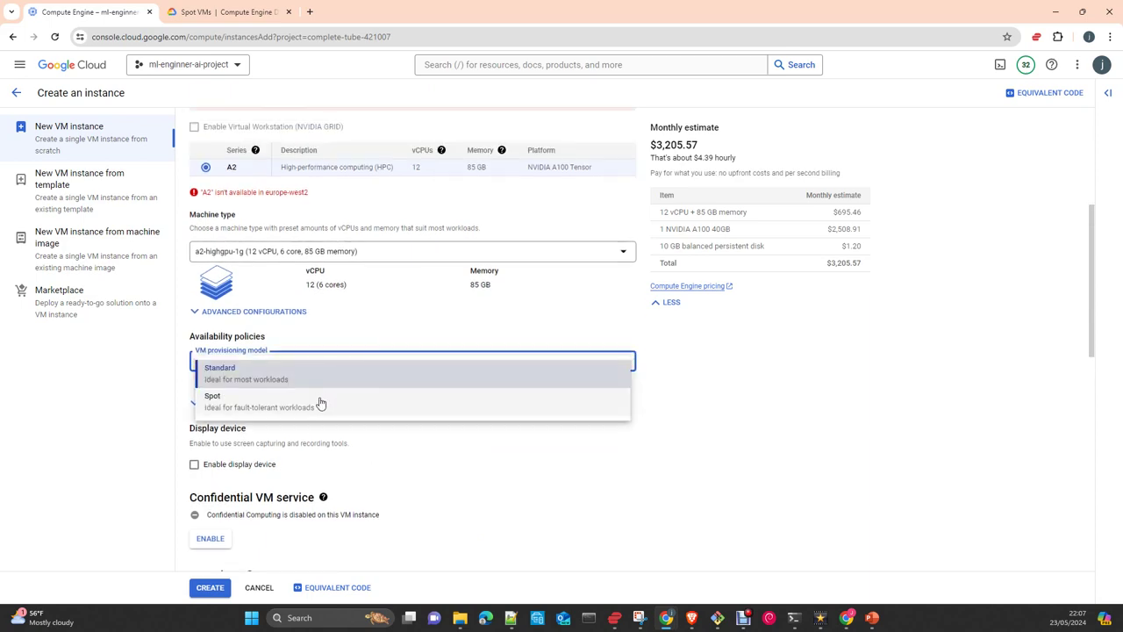
left_click(320, 403)
scroll(834, 460, "up", 2)
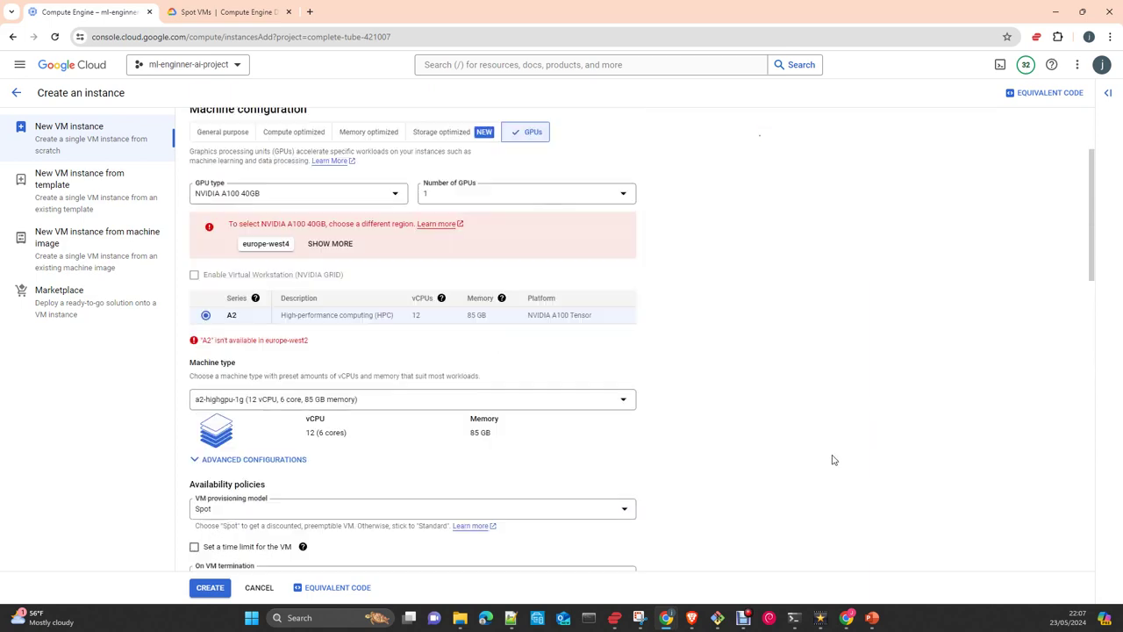
scroll(834, 460, "up", 2)
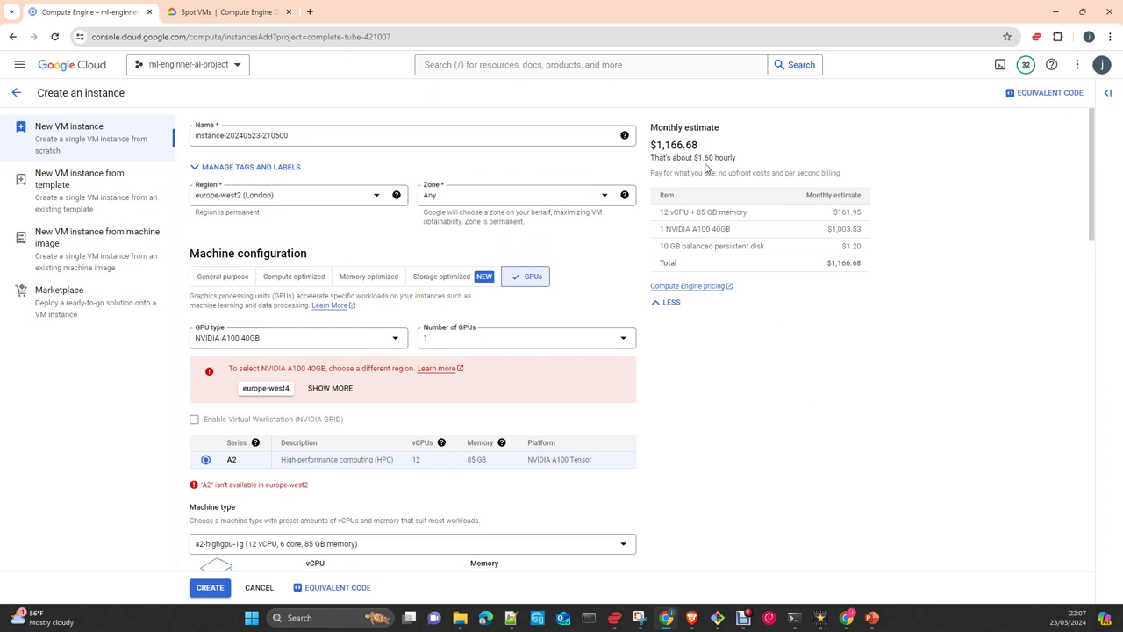
Return the machine configuration to General purpose and select Spot as its VM provisioning model.
left_click(200, 278)
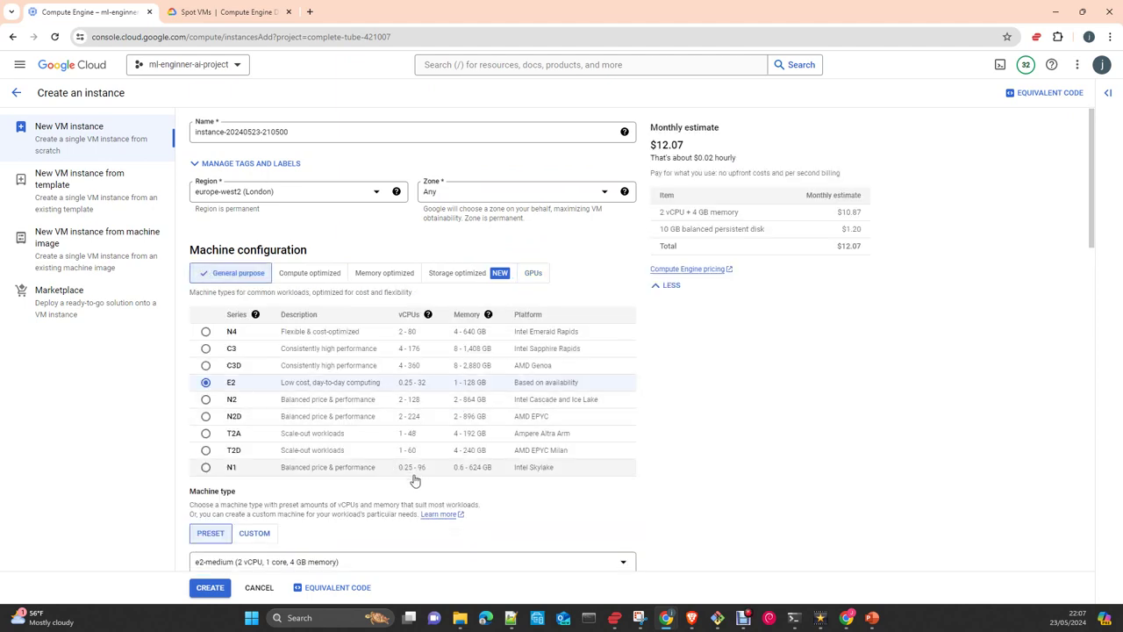
scroll(438, 429, "down", 2)
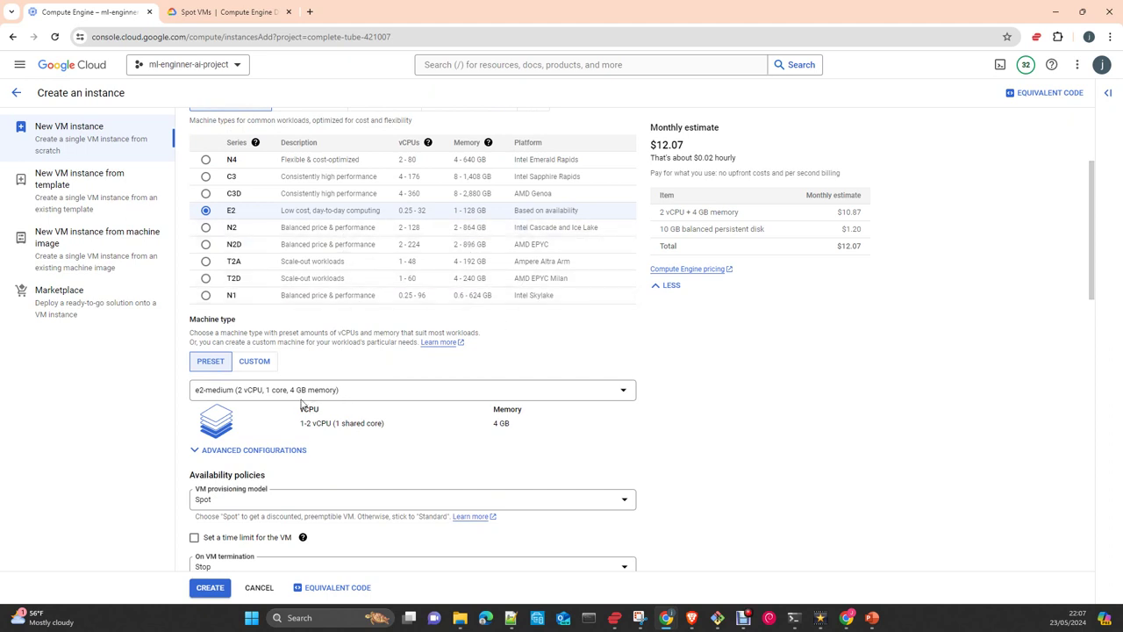
scroll(395, 451, "down", 1)
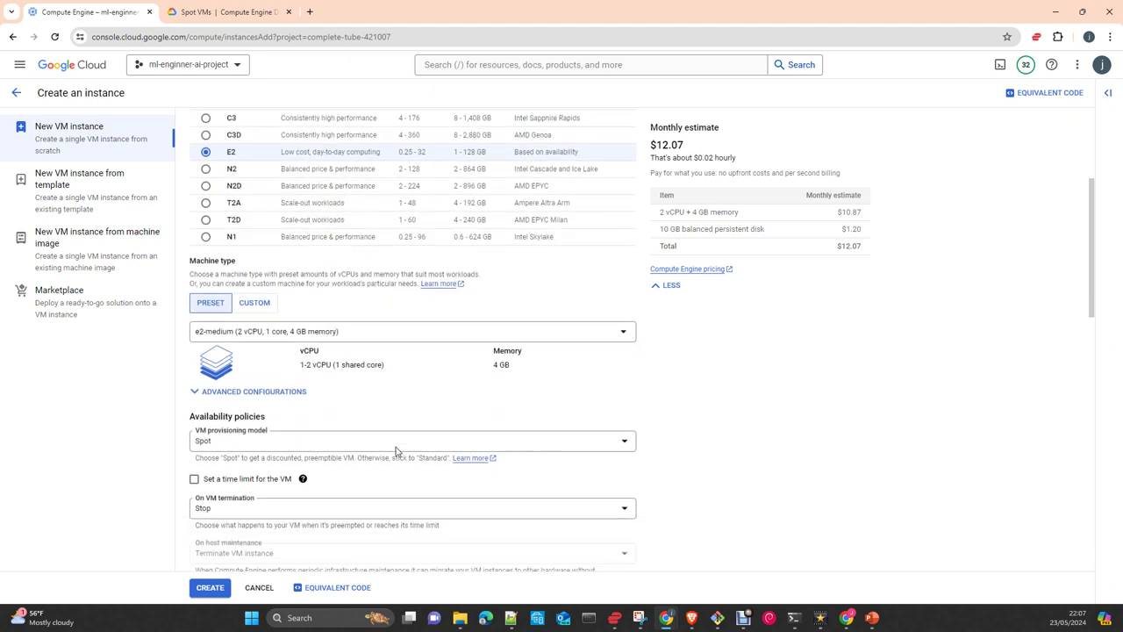
left_click(264, 442)
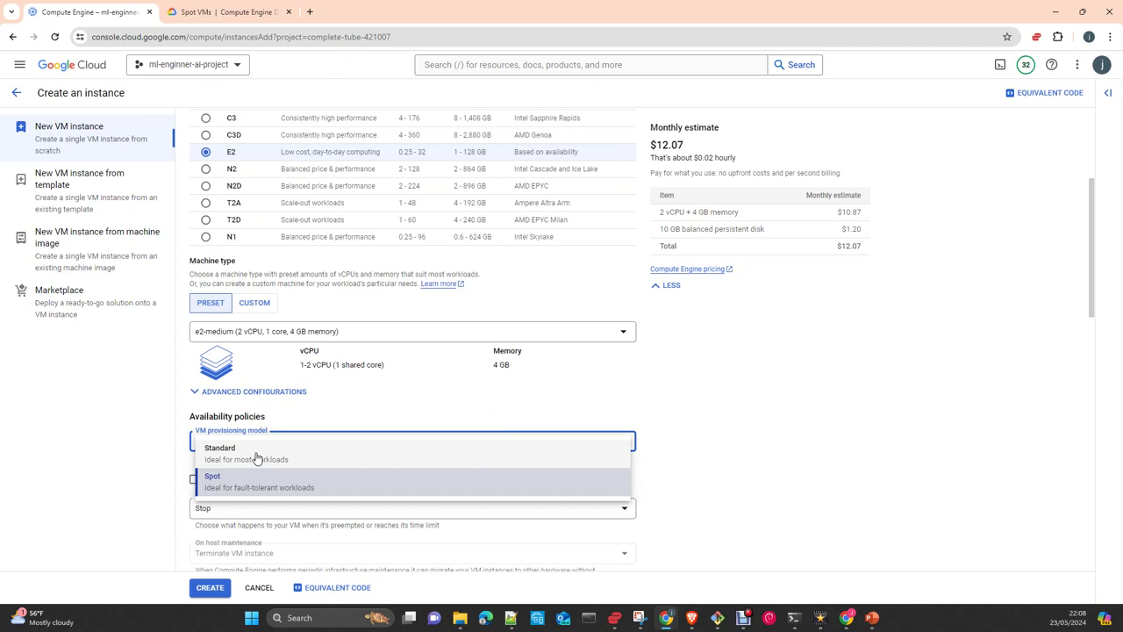
left_click(254, 479)
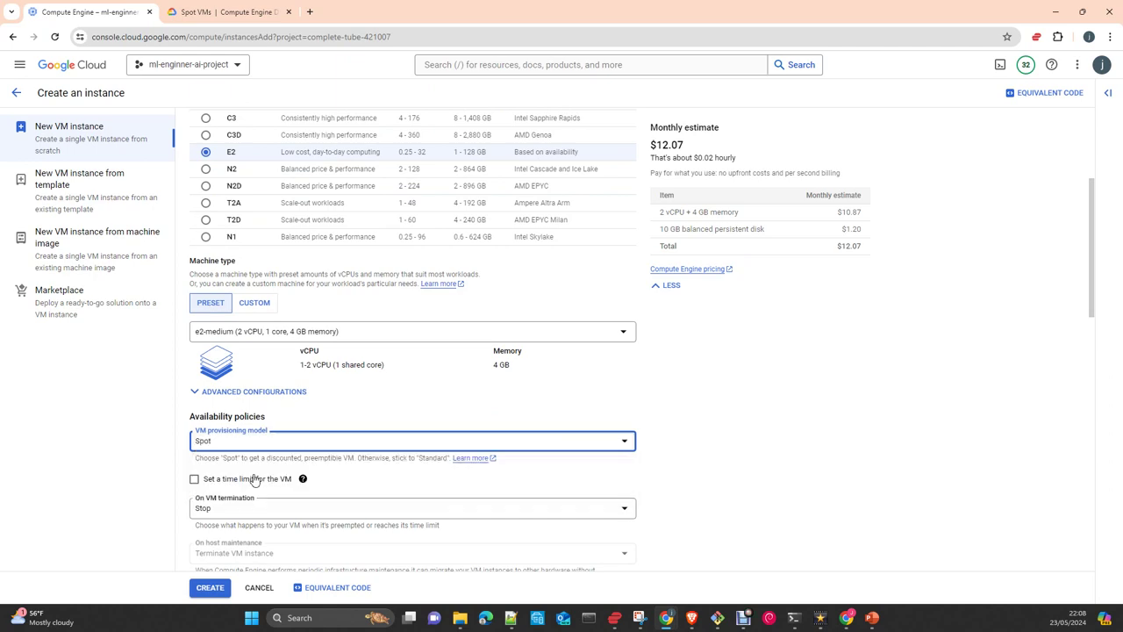
Consult the Spot VMs documentation page on pricing and preemption, and return to the instance form.
left_click(237, 11)
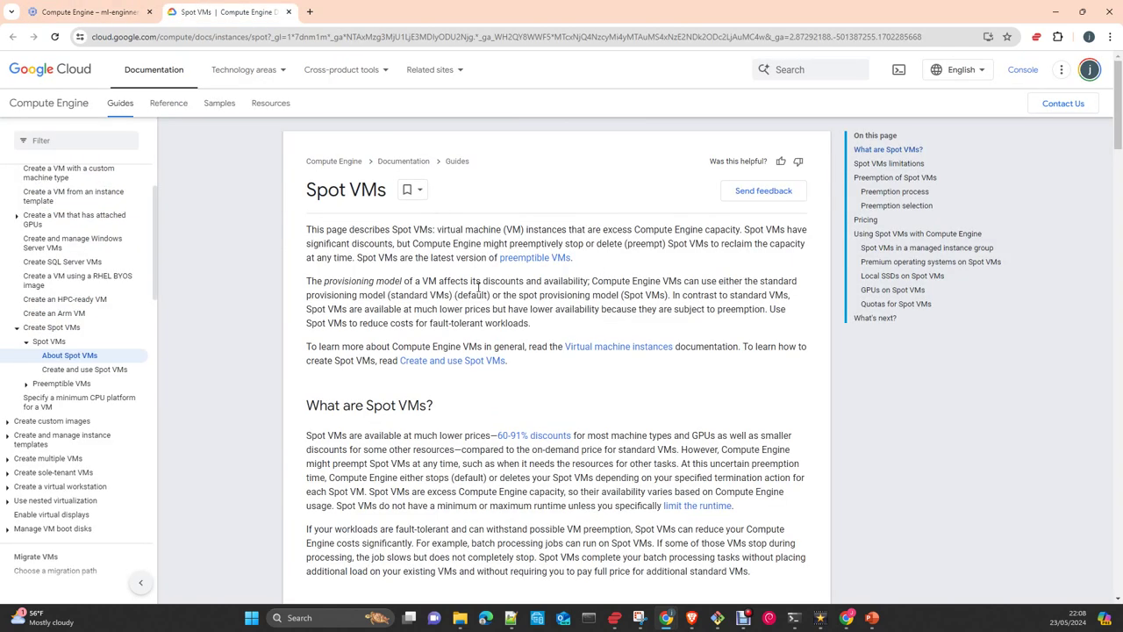
left_click(102, 14)
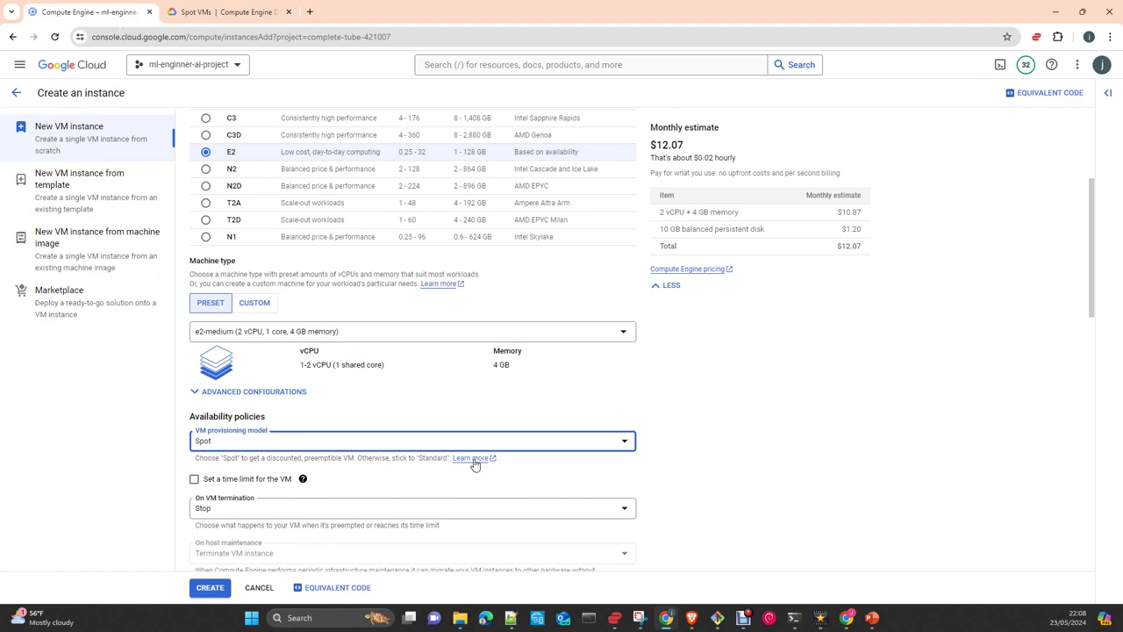
left_click(258, 12)
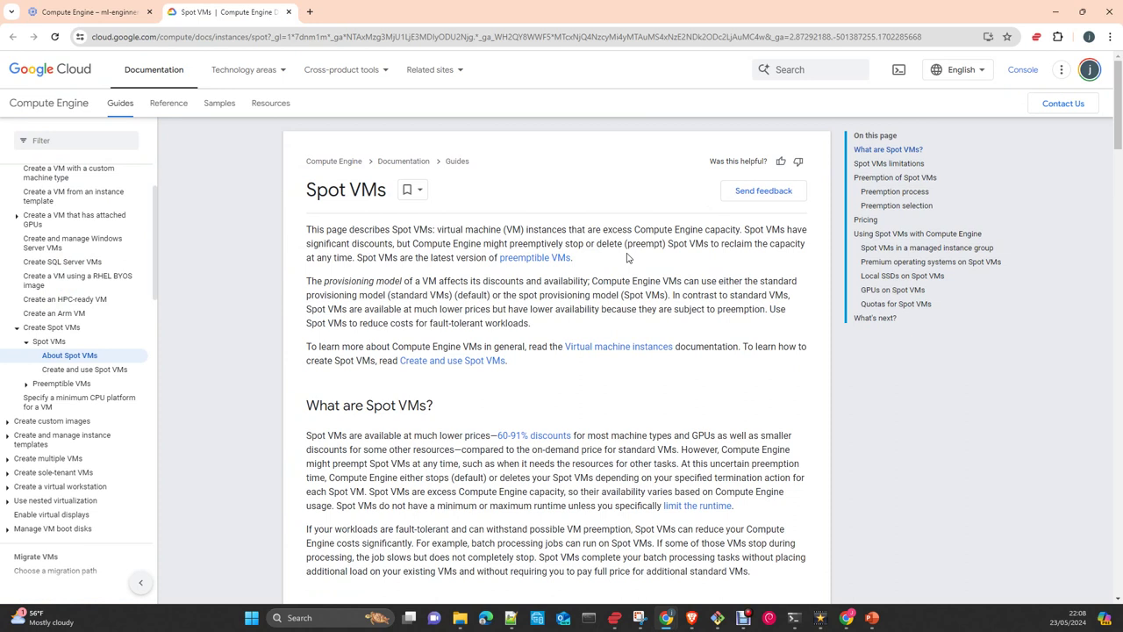
left_click(98, 12)
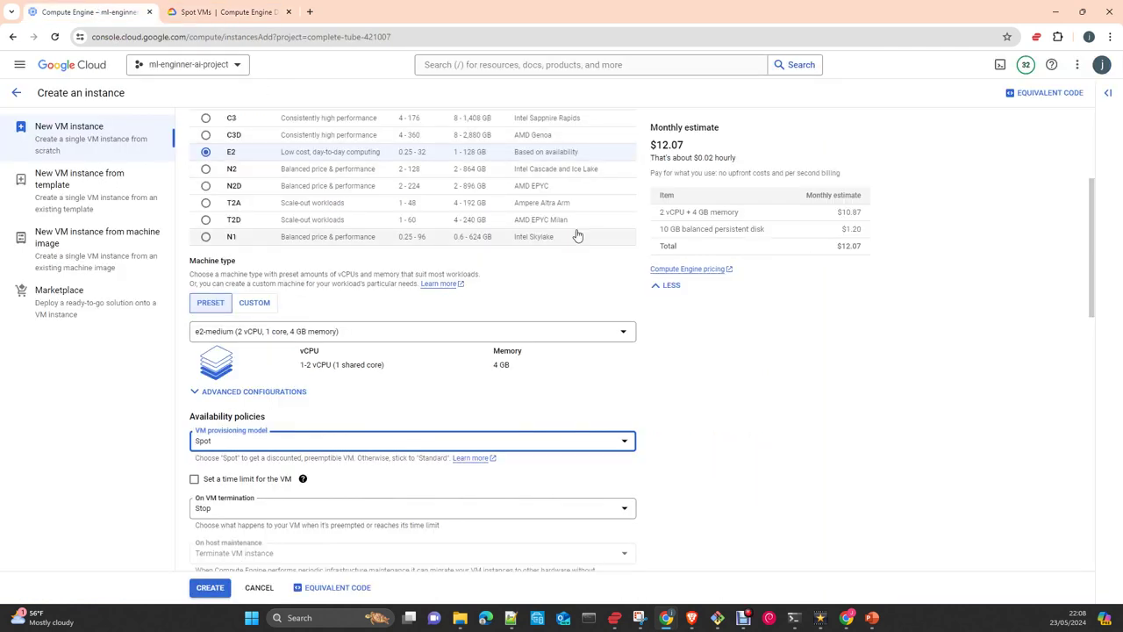
Set the VM provisioning model to Standard and the host maintenance behaviour to Migrate VM instance (Recommended).
left_click(389, 445)
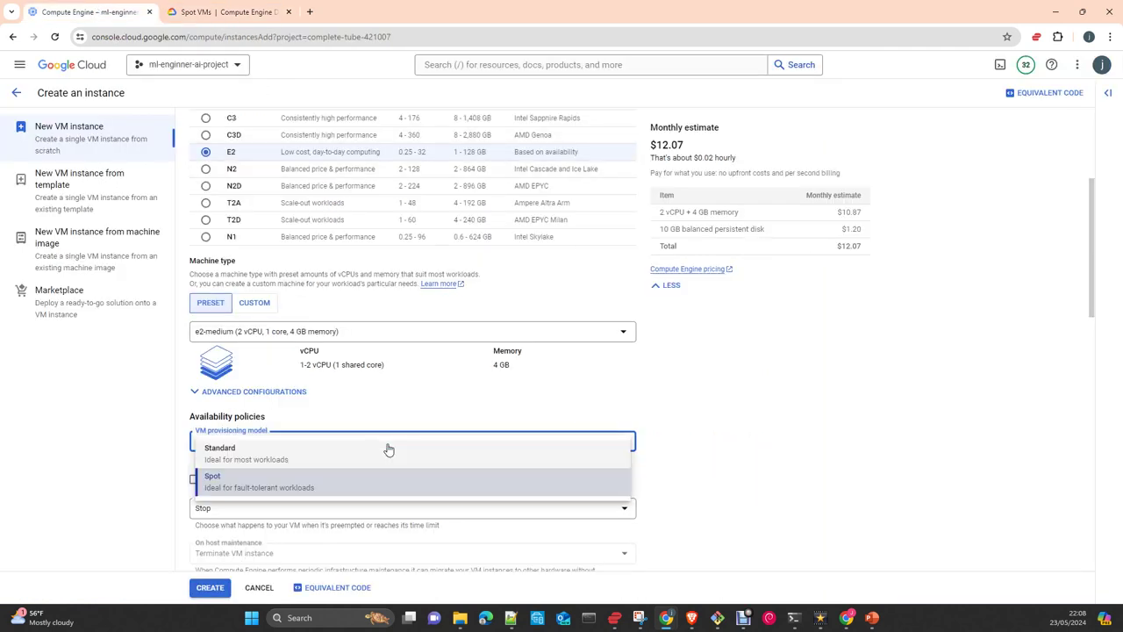
left_click(321, 457)
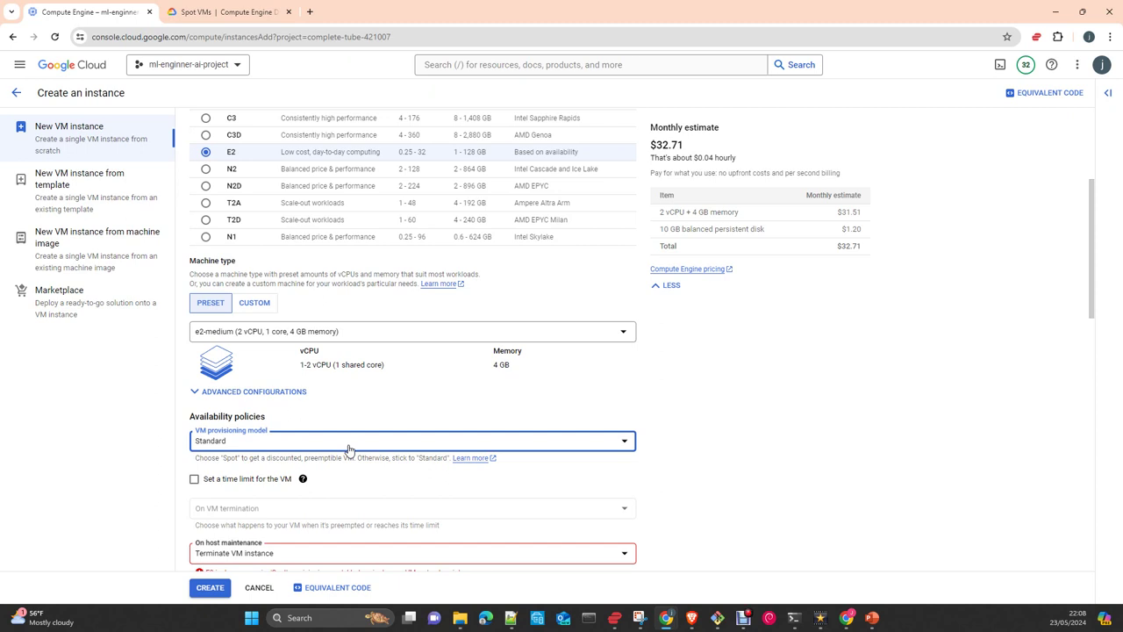
scroll(350, 449, "down", 2)
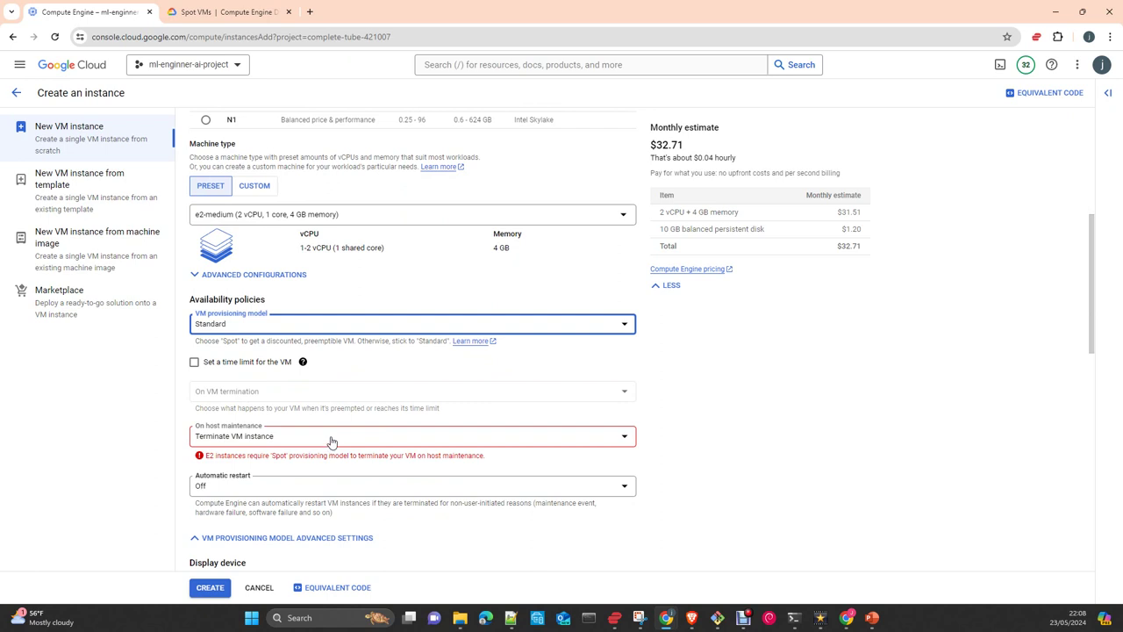
left_click(330, 439)
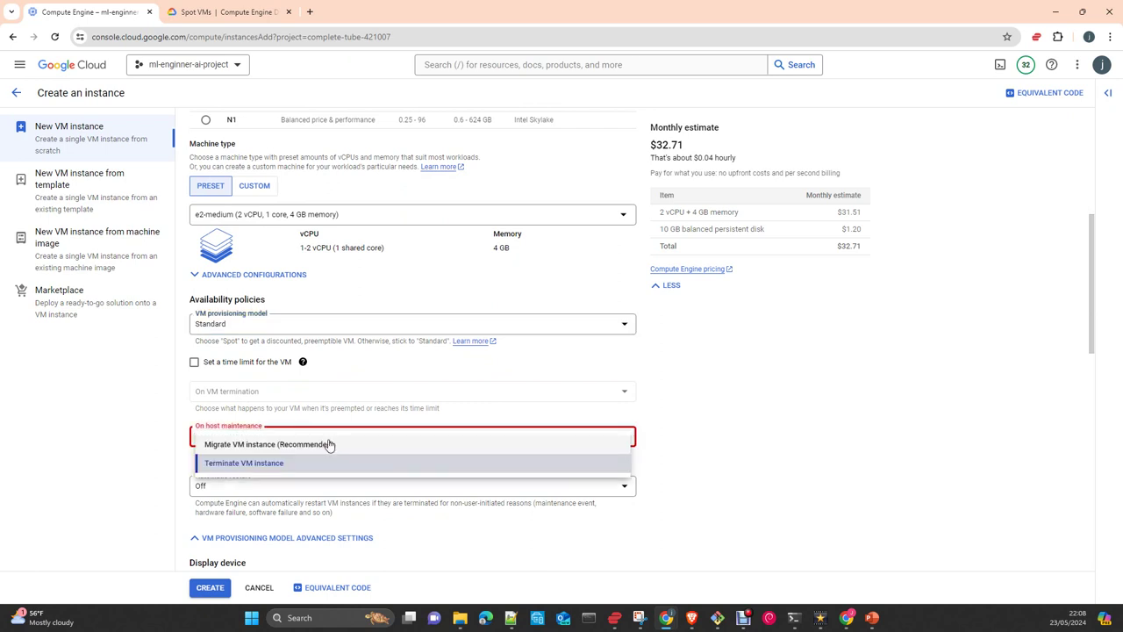
left_click(330, 444)
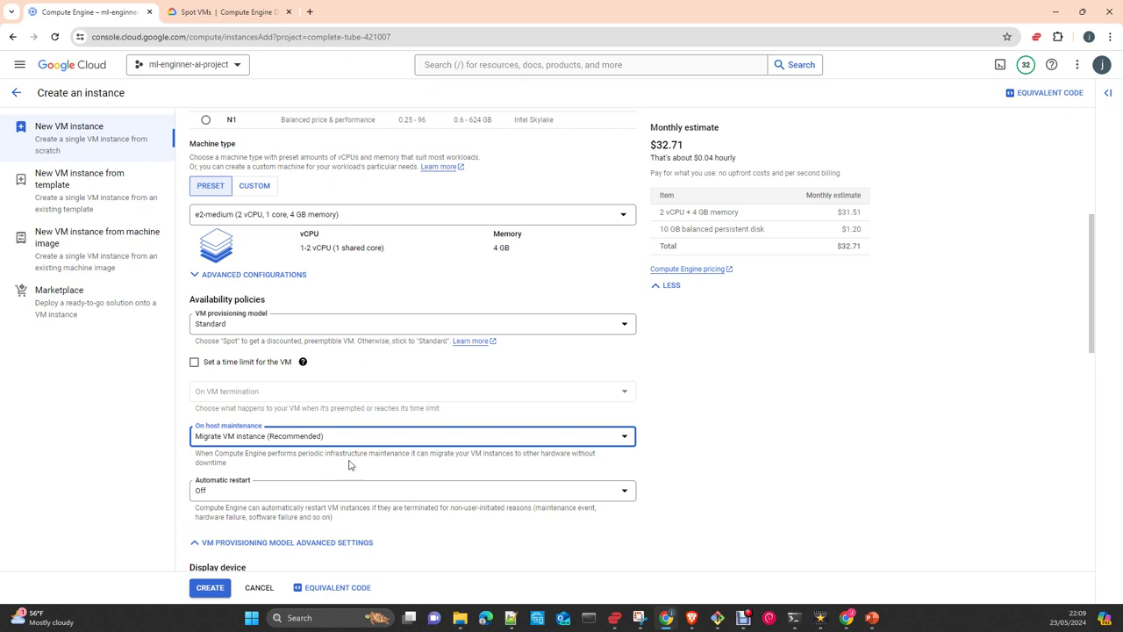
scroll(347, 463, "down", 2)
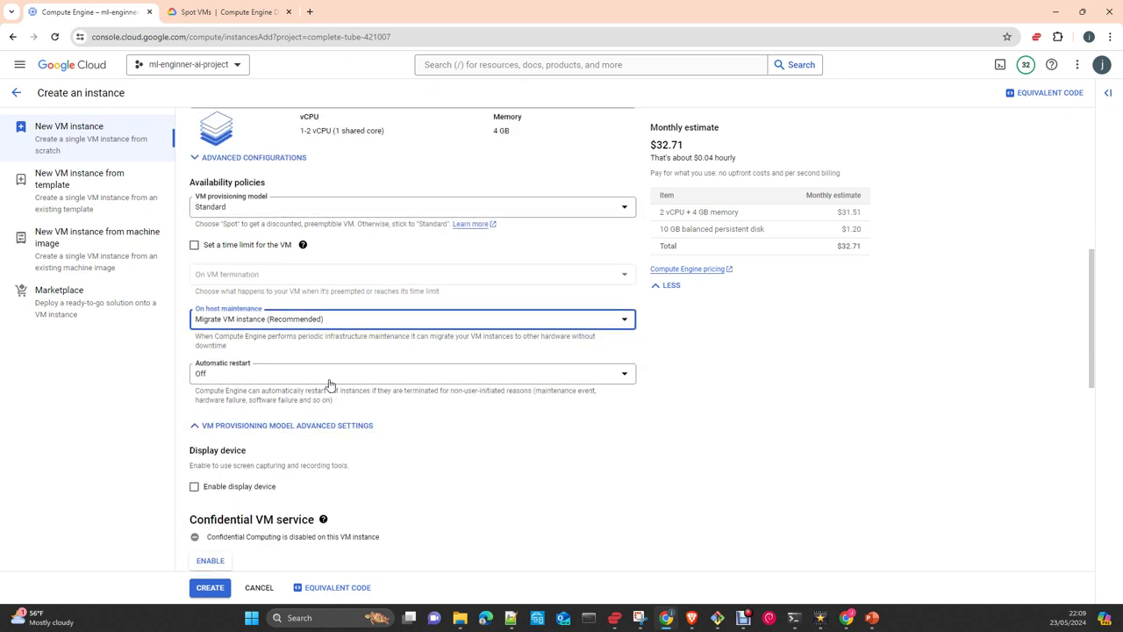
Set Automatic restart to Off in the VM's availability policies.
left_click(329, 379)
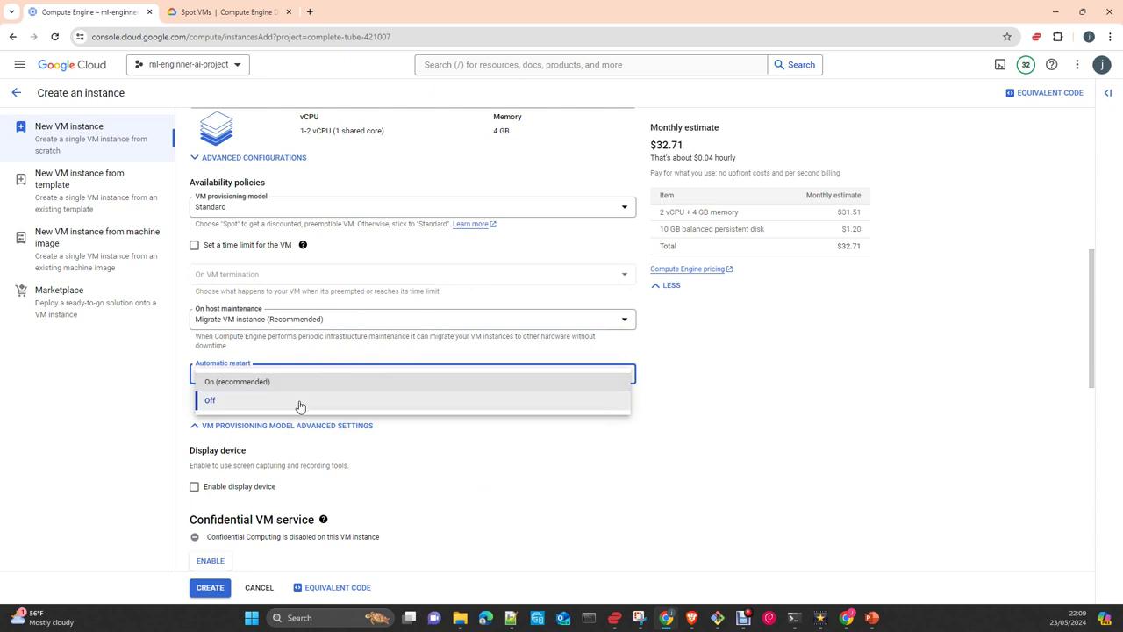
left_click(344, 408)
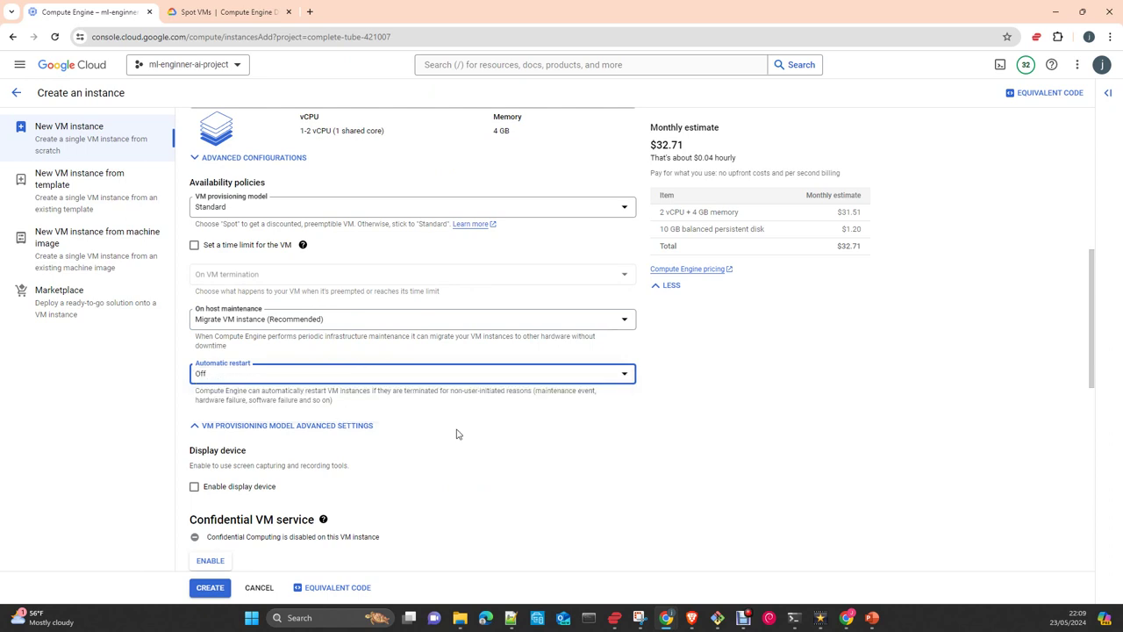
scroll(457, 437, "down", 1)
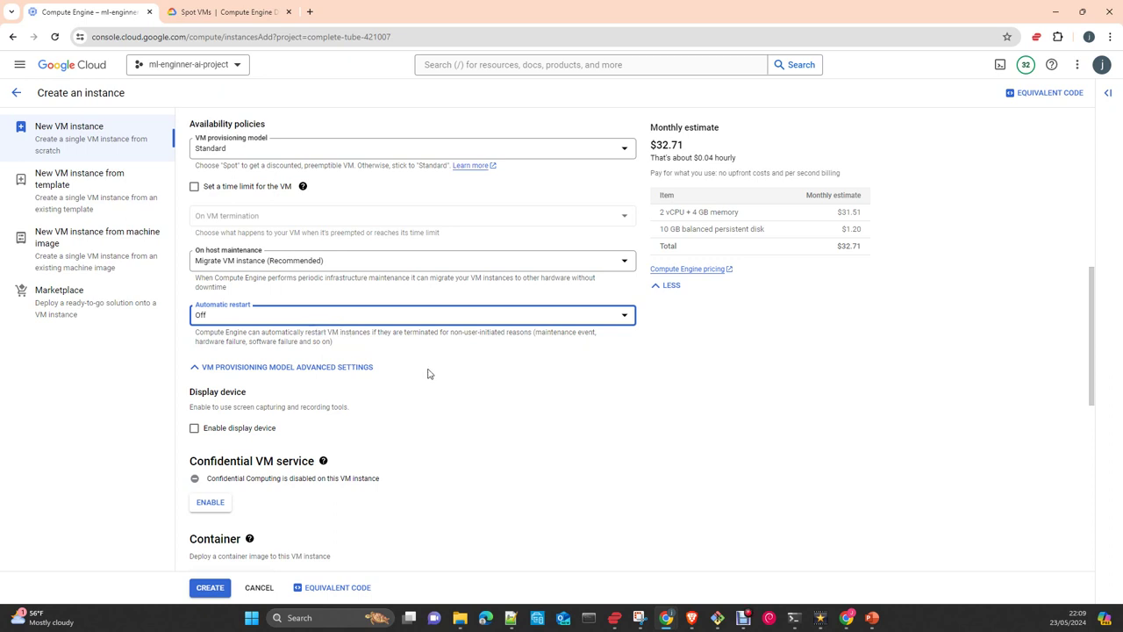
scroll(459, 421, "down", 1)
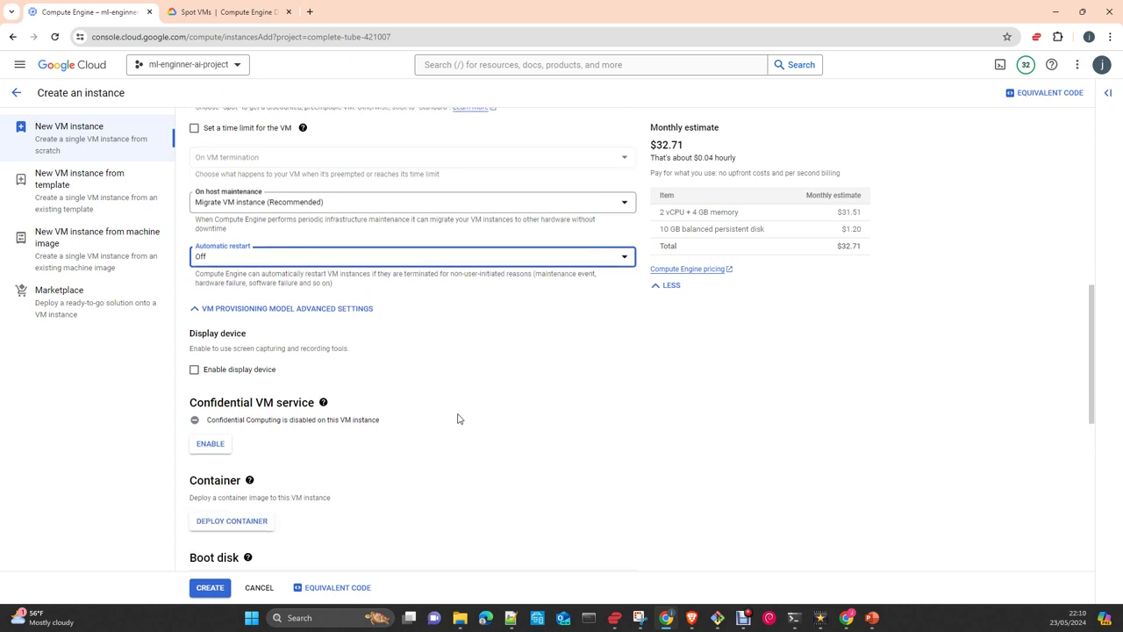
scroll(457, 419, "down", 1)
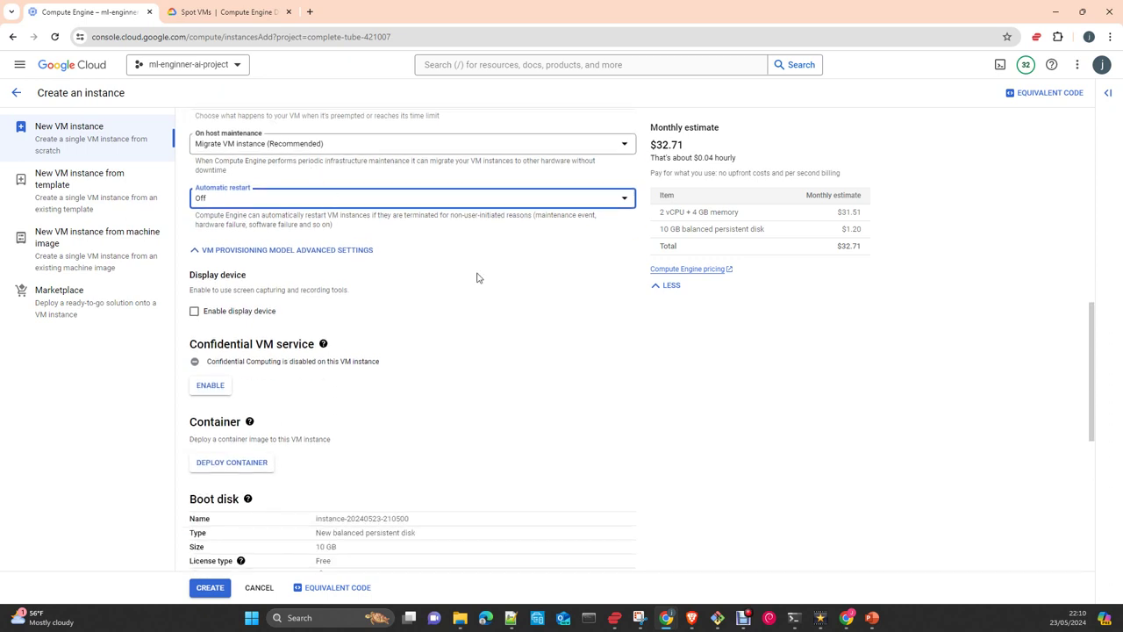
scroll(544, 383, "up", 3)
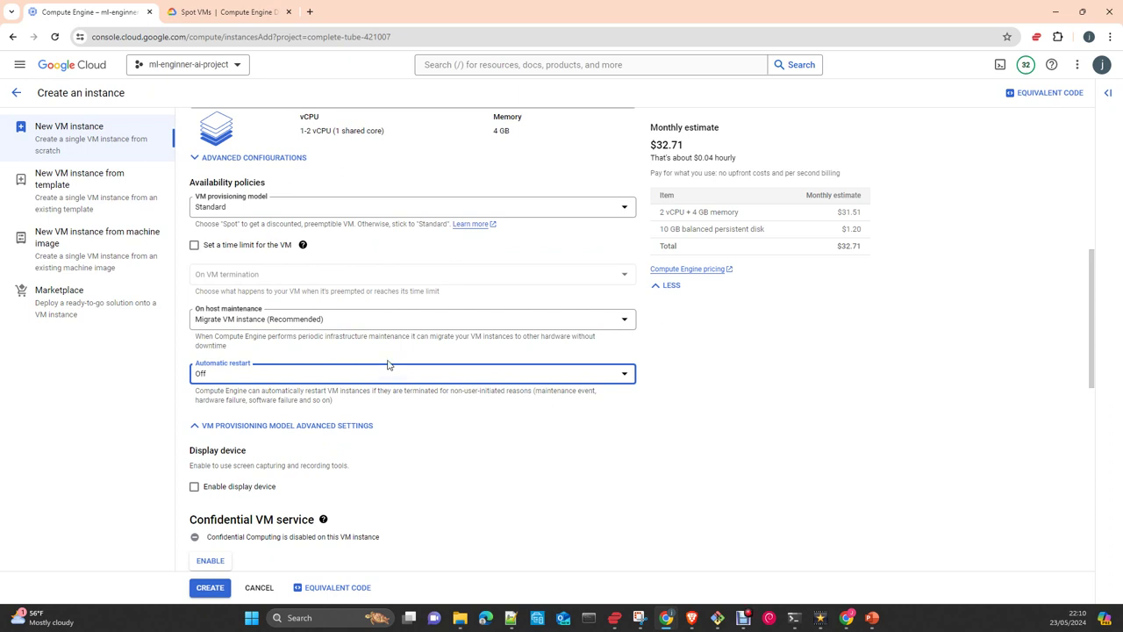
Review the boot disk's operating system, Debian version and size options, and close the boot disk settings without applying changes.
scroll(487, 450, "down", 1)
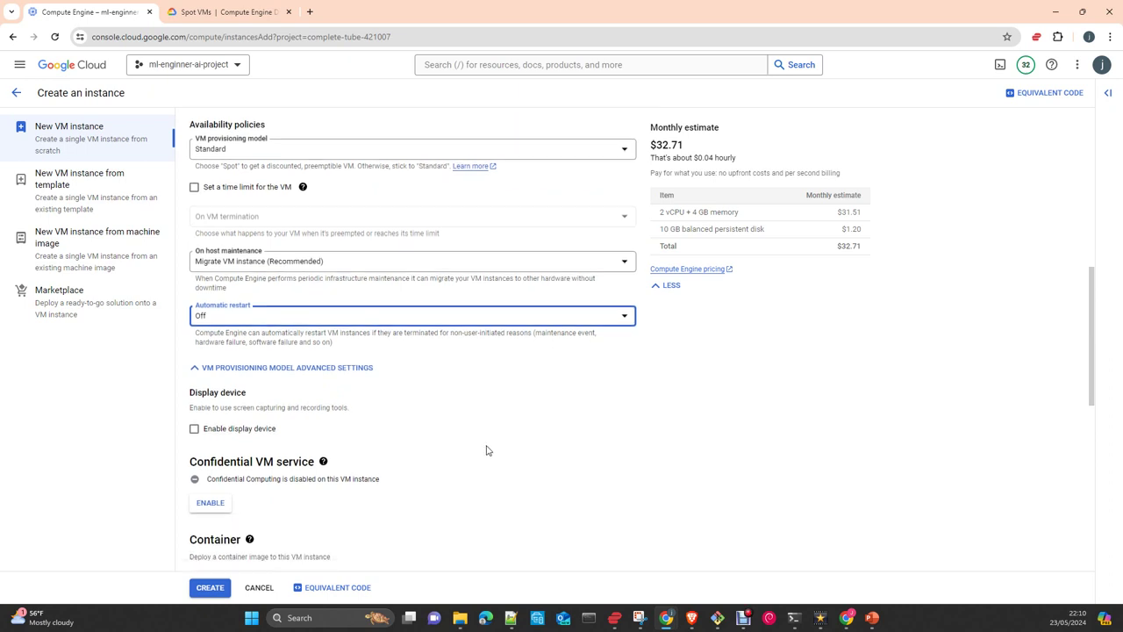
scroll(488, 450, "down", 1)
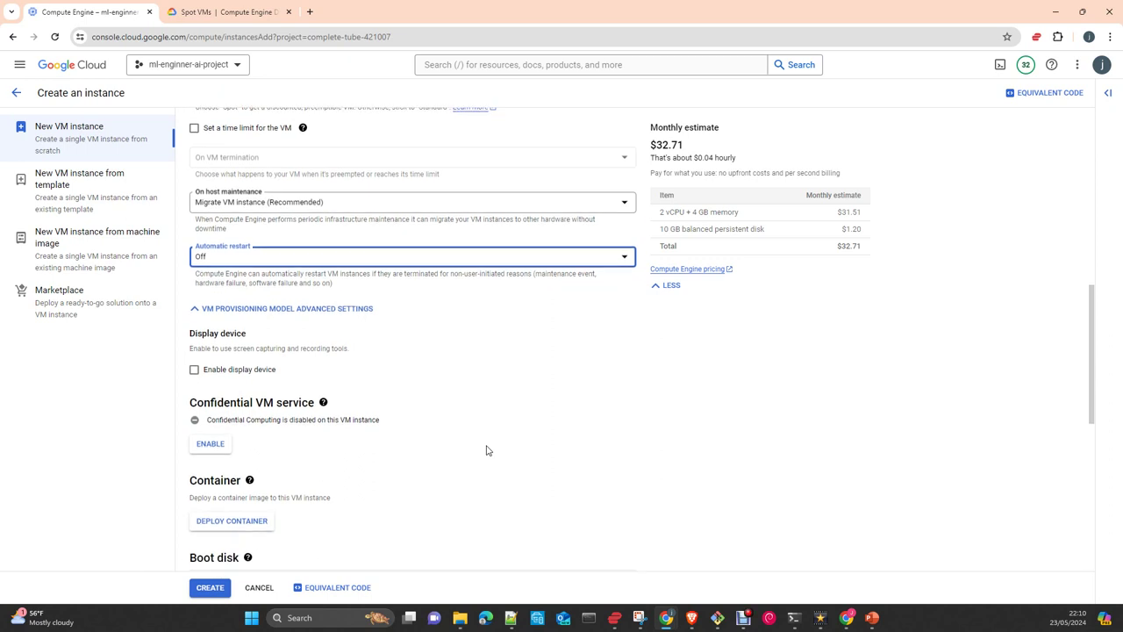
scroll(488, 430, "down", 2)
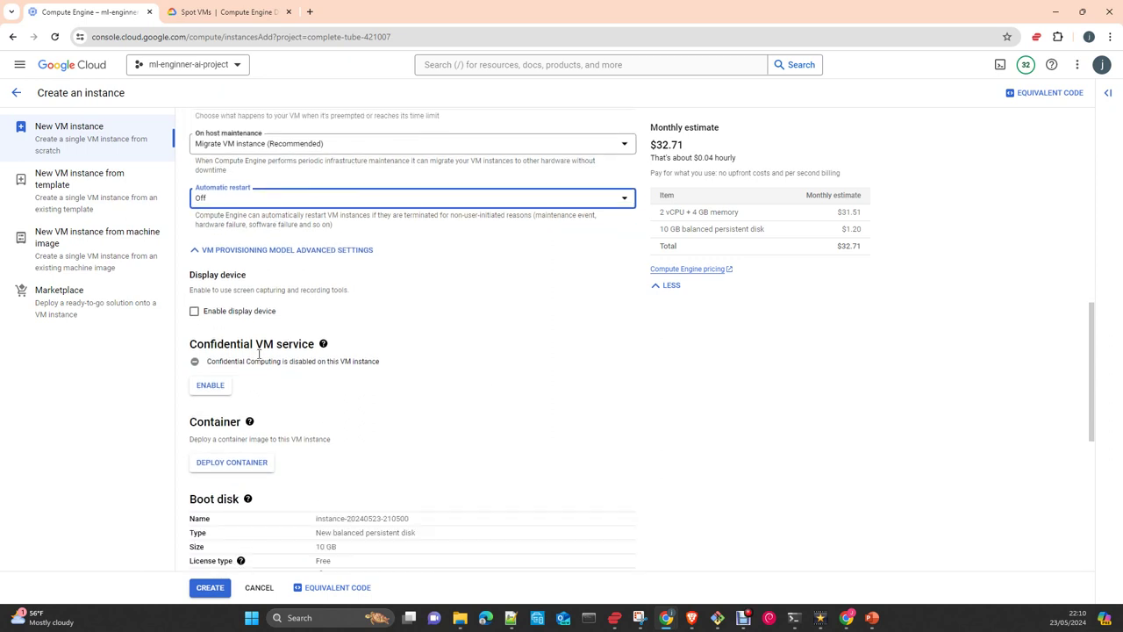
scroll(283, 367, "down", 2)
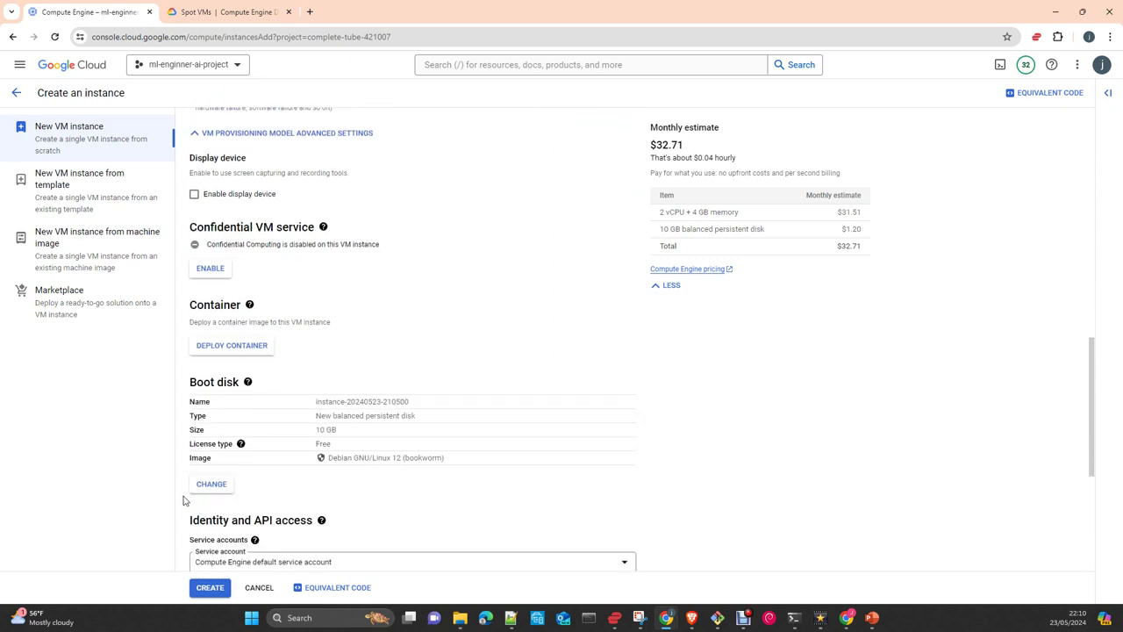
left_click(218, 493)
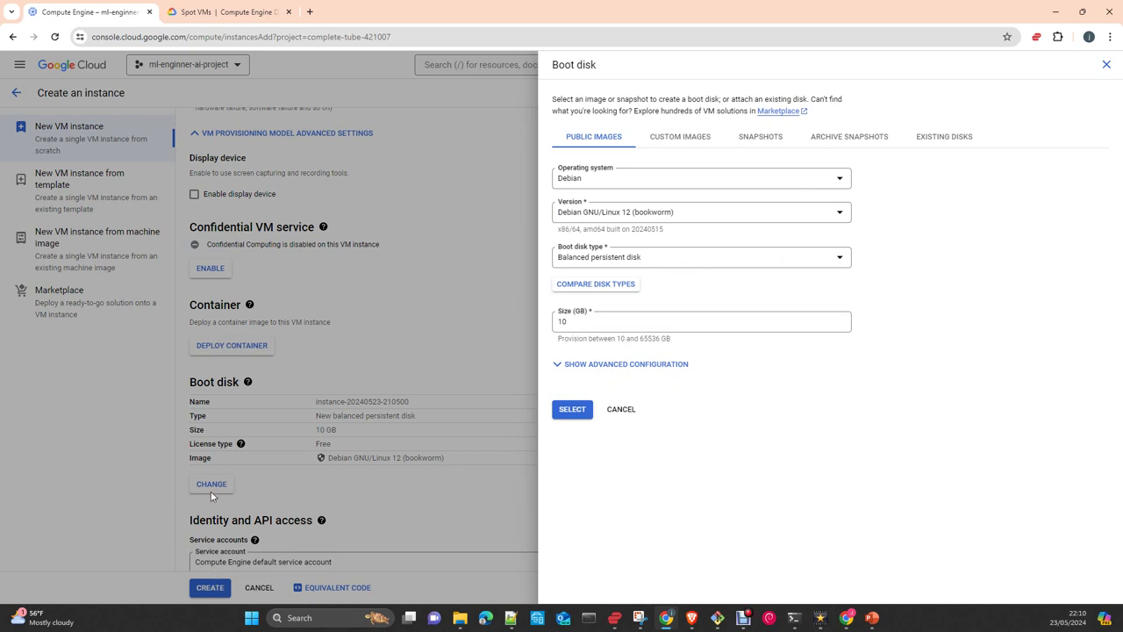
left_click(611, 186)
scroll(660, 336, "down", 5)
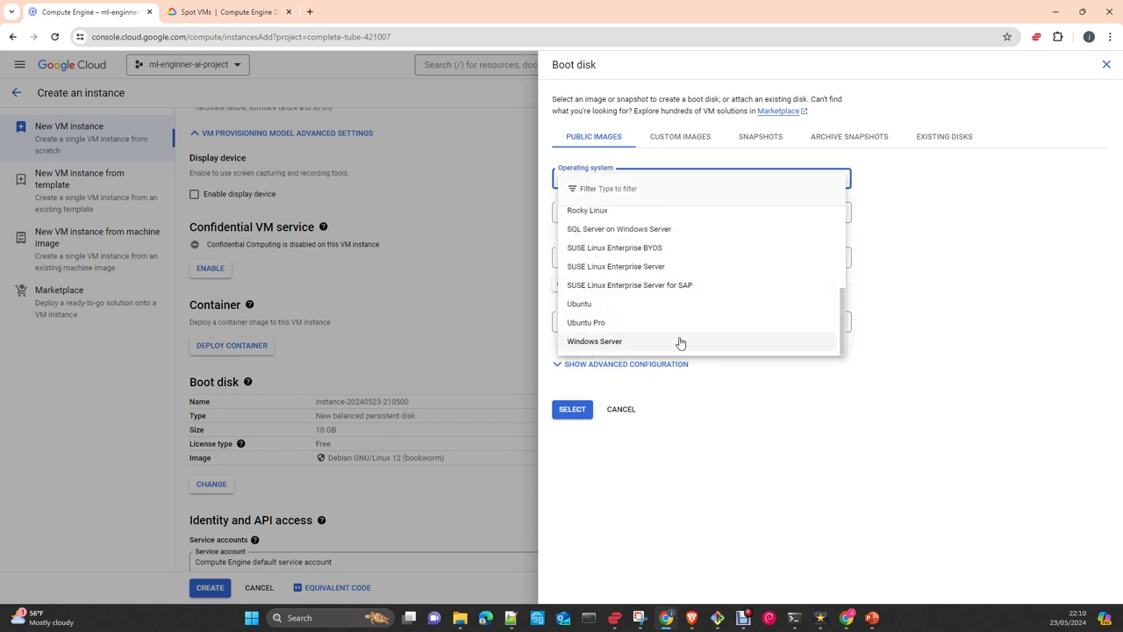
left_click(743, 416)
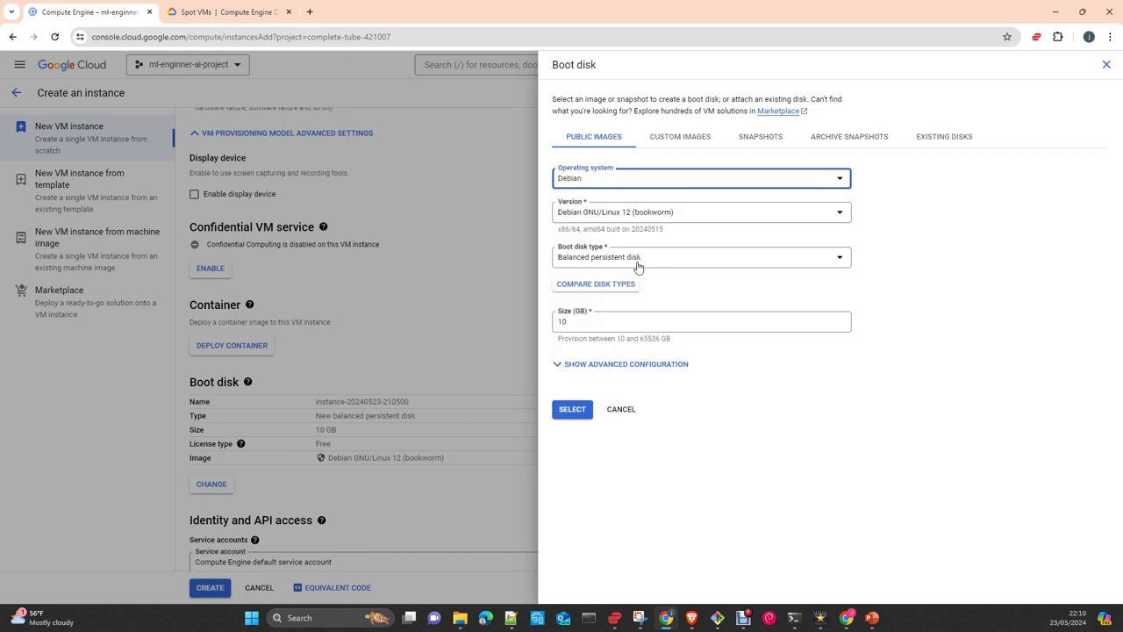
left_click(634, 215)
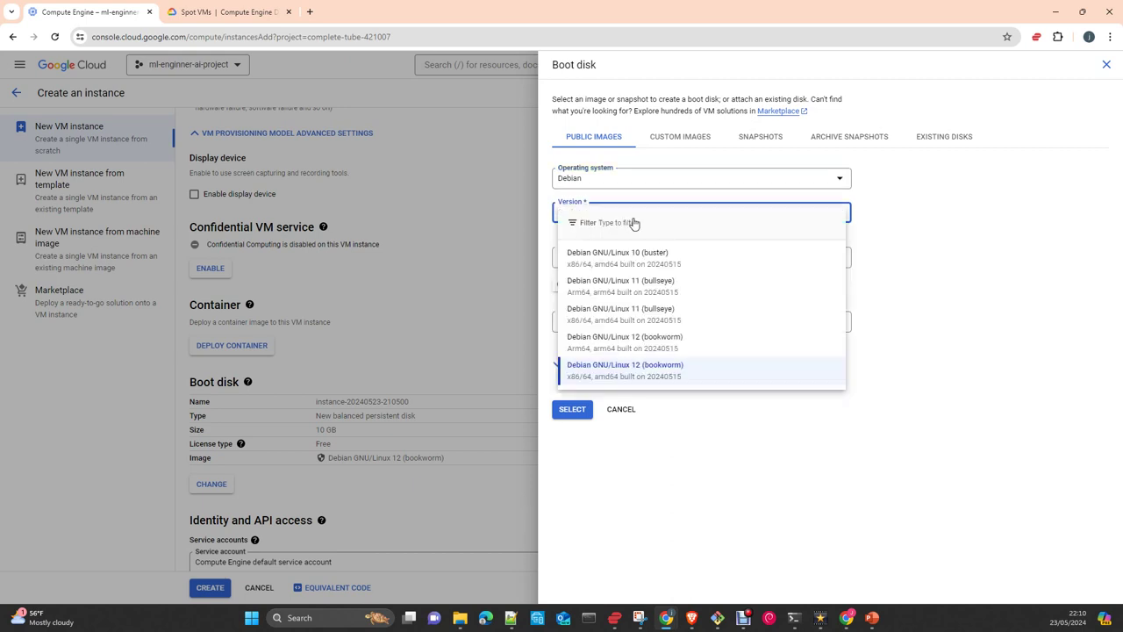
left_click(668, 375)
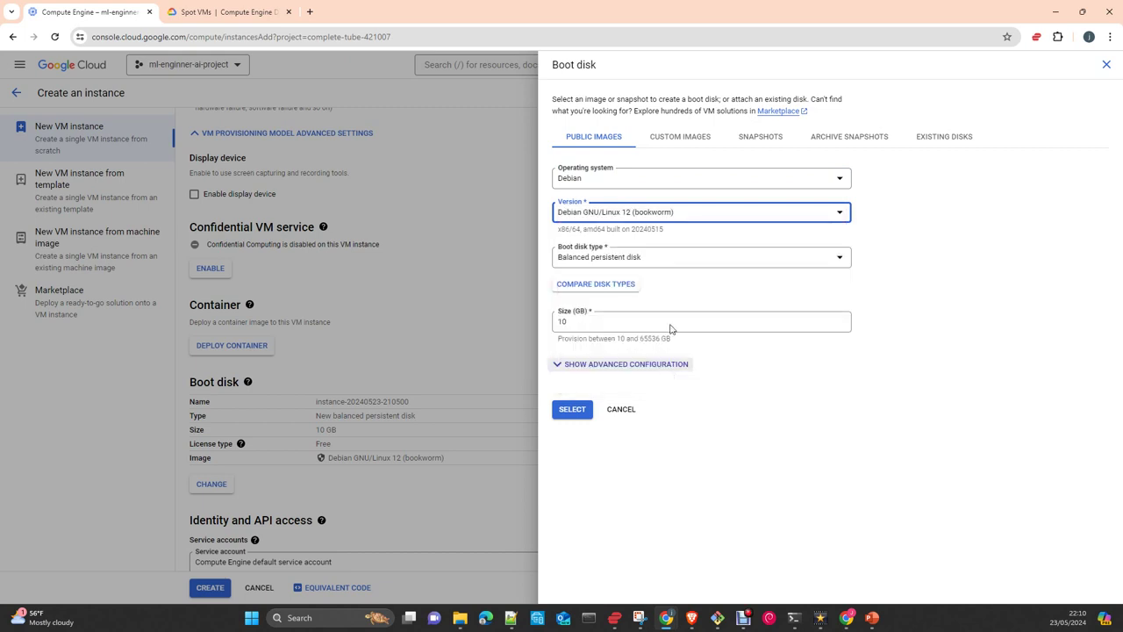
left_click(600, 319)
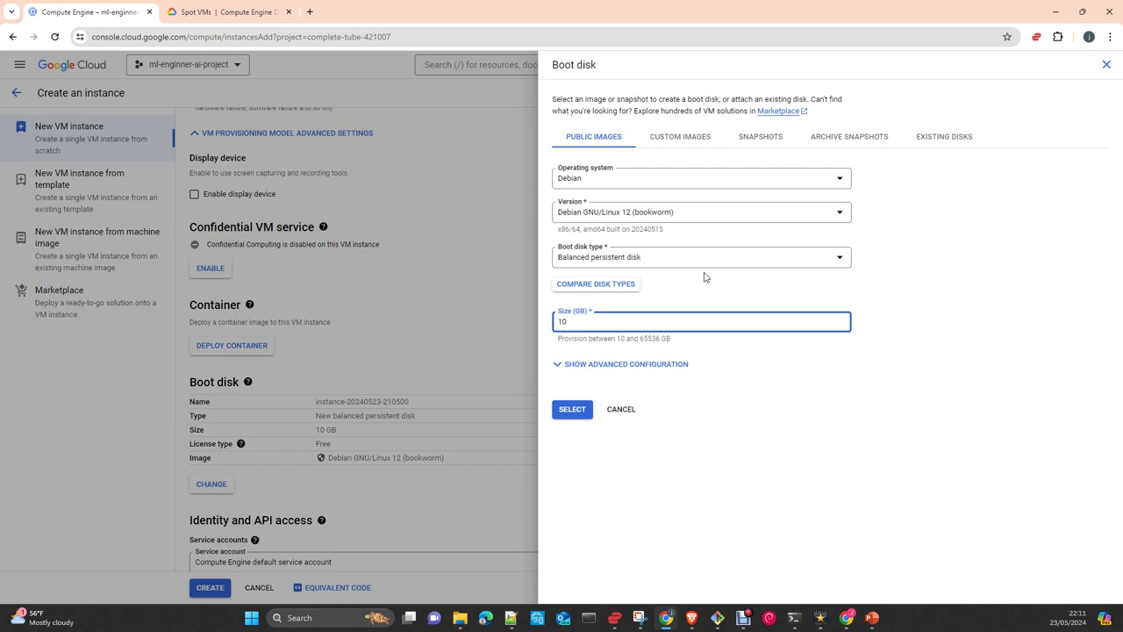
left_click(620, 417)
Set the VM's service account to App Engine default service account under Identity and API access.
scroll(450, 409, "down", 3)
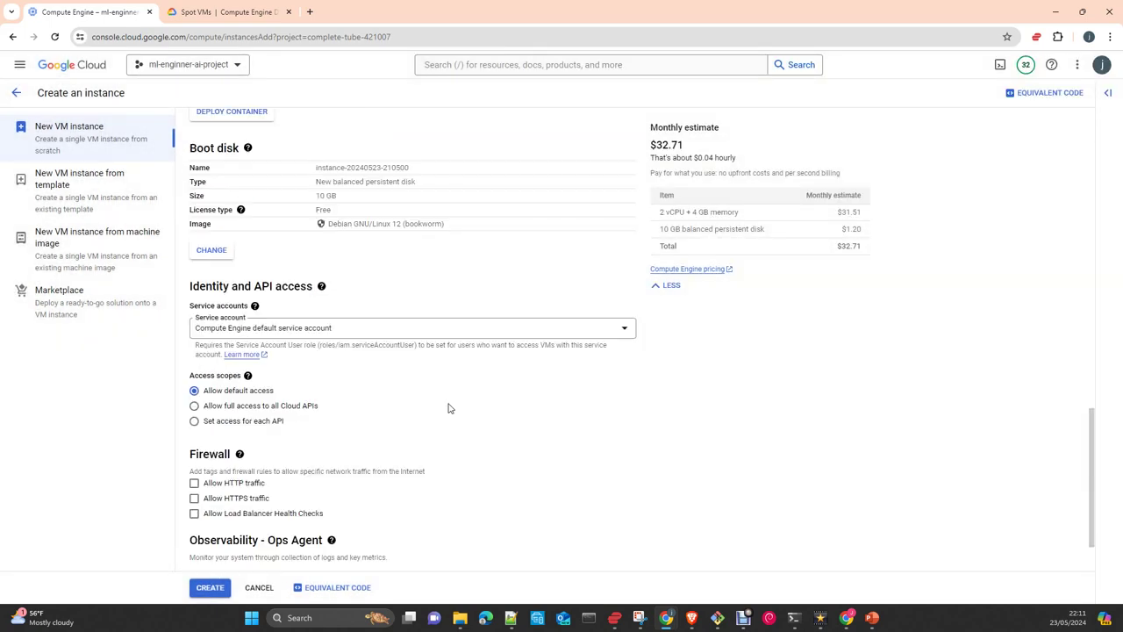
left_click(321, 334)
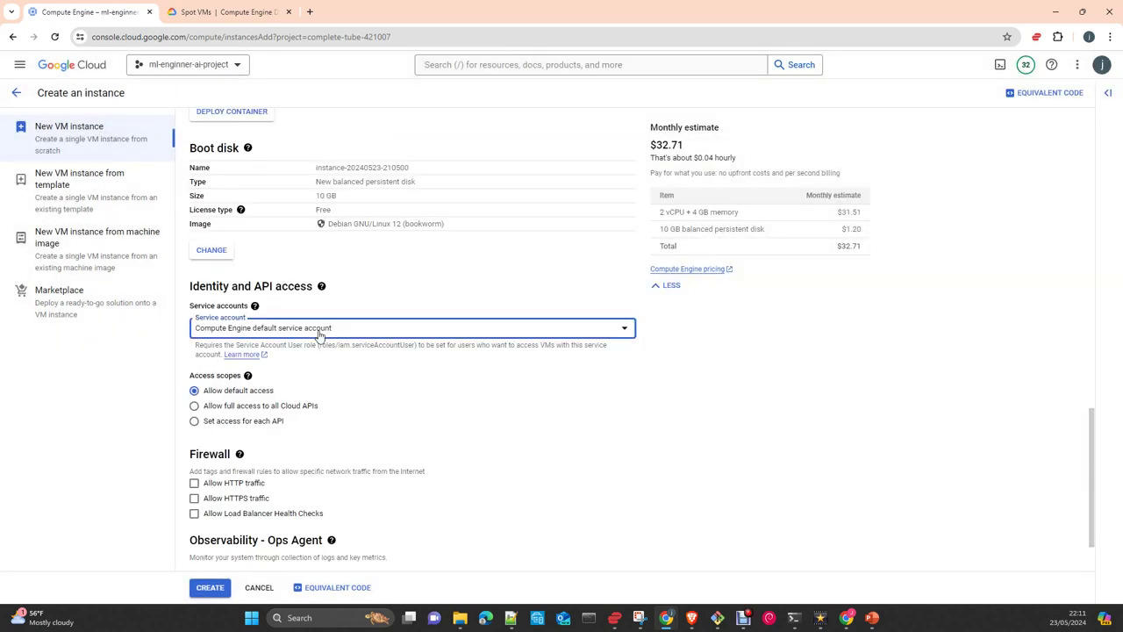
left_click(298, 402)
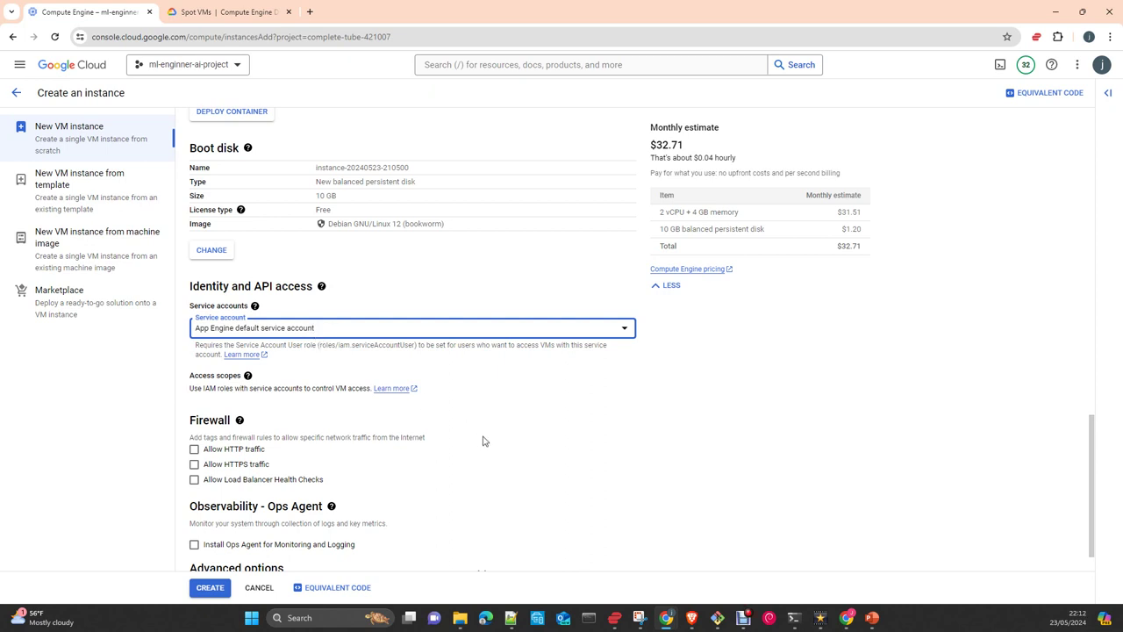
Allow HTTP and HTTPS traffic in the instance's firewall settings.
scroll(483, 441, "down", 1)
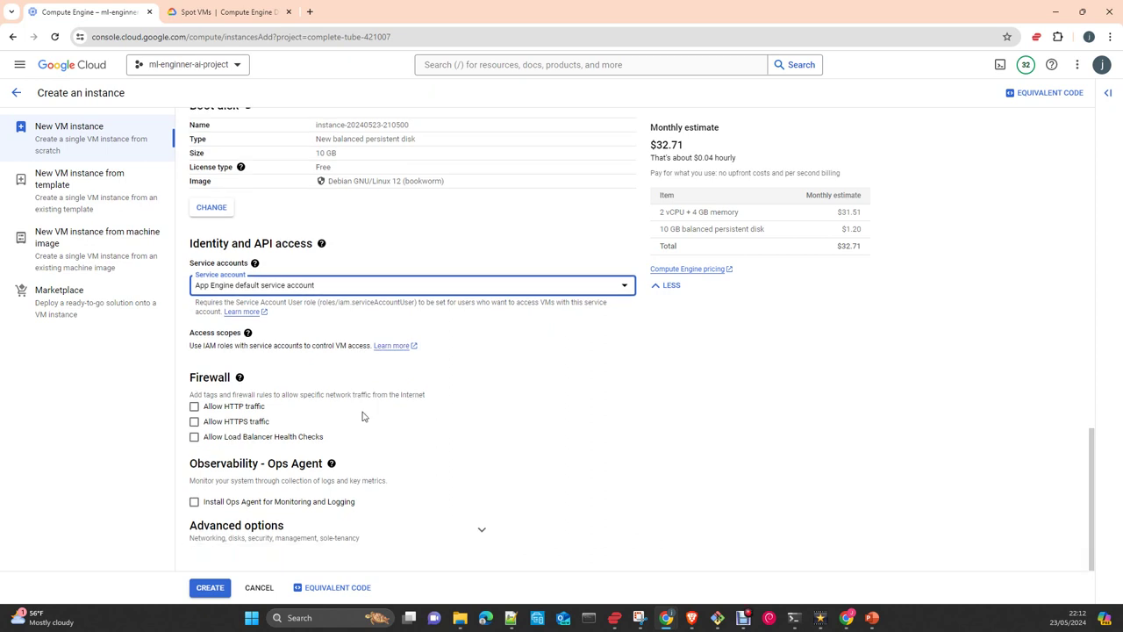
left_click(236, 408)
left_click(236, 422)
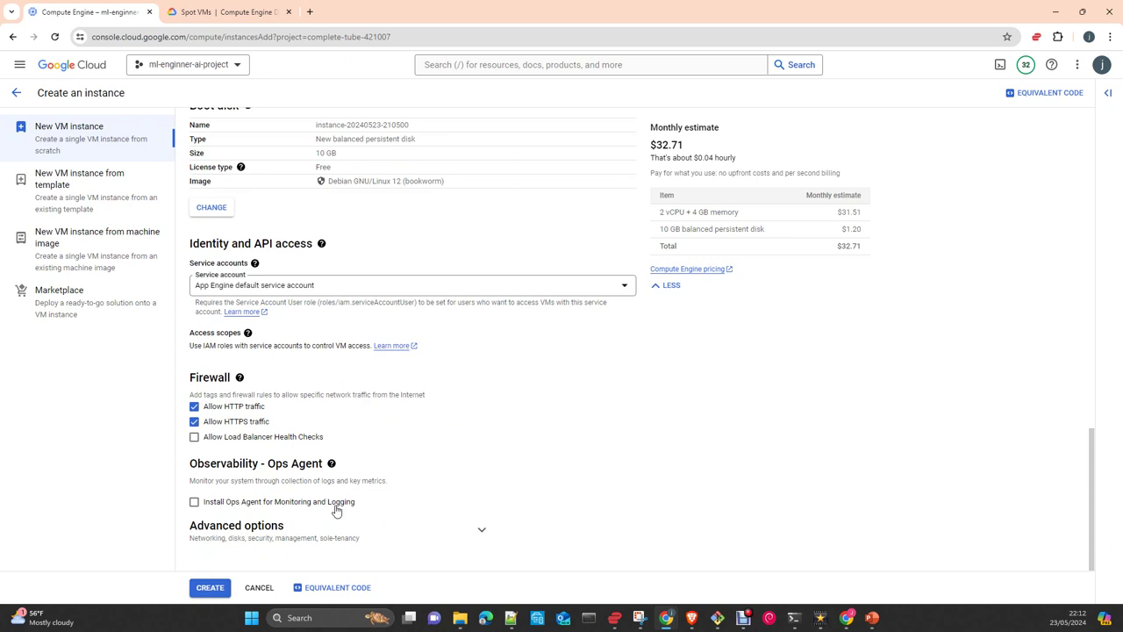
Look over the advanced option categories and create the VM instance with the configured settings.
left_click(215, 534)
scroll(431, 502, "down", 2)
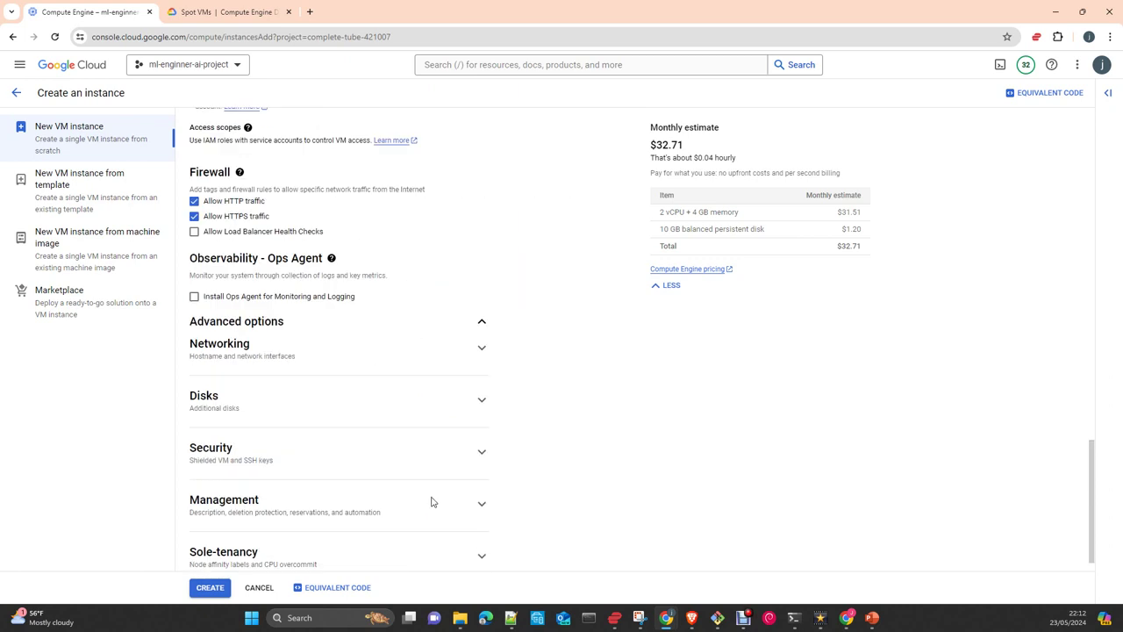
scroll(431, 502, "down", 1)
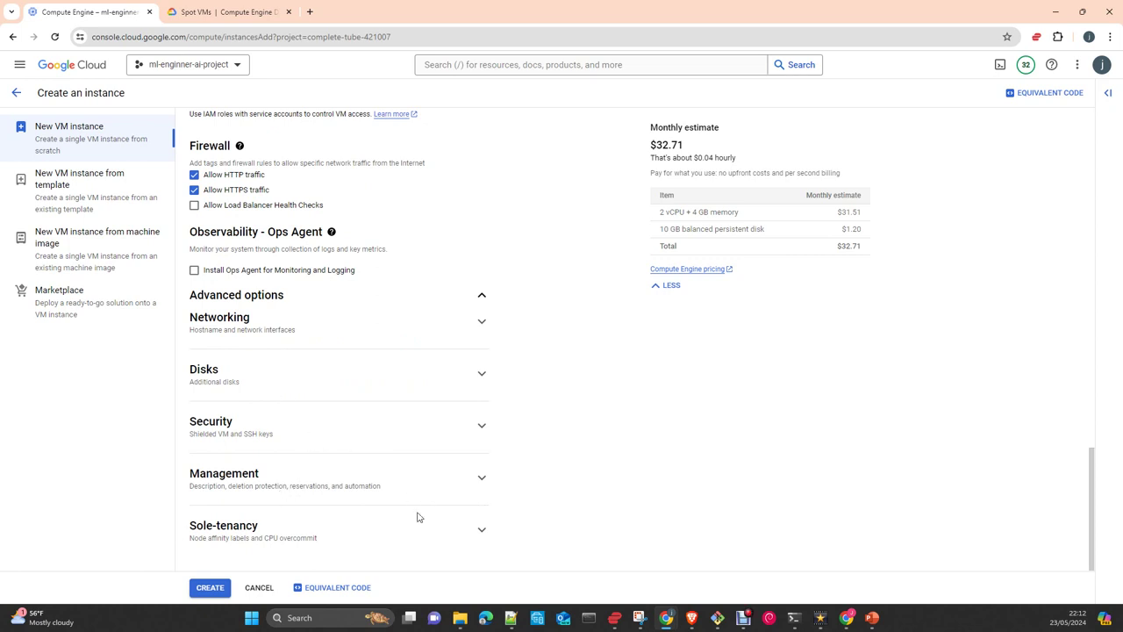
left_click(211, 587)
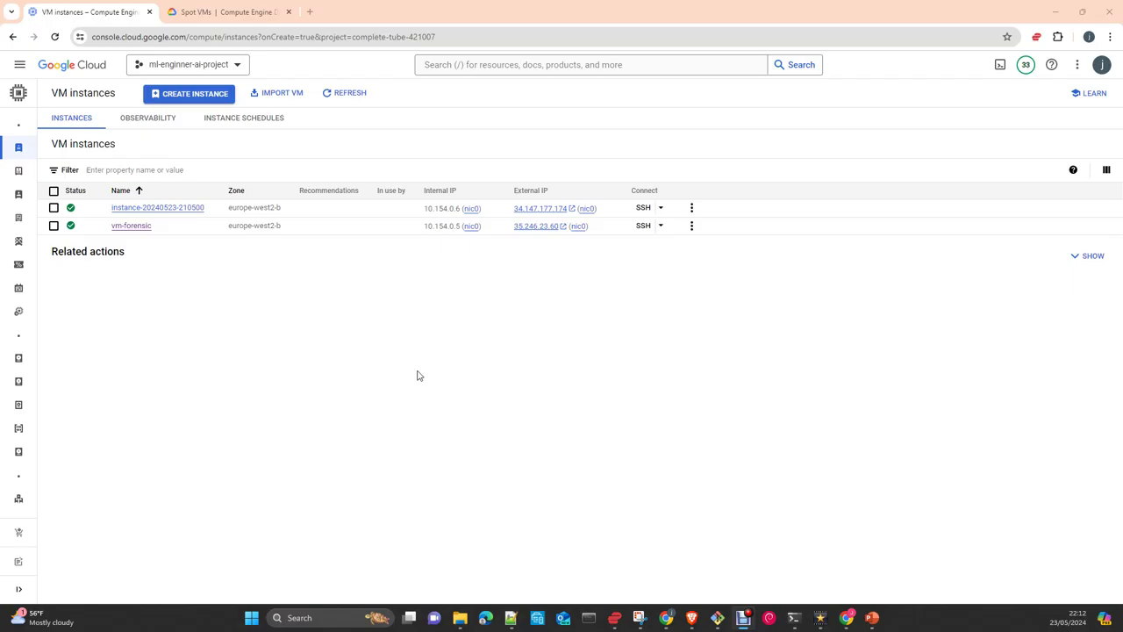
Open the newly created instance, examine which of its settings can be edited, and return to its details without saving.
left_click(150, 211)
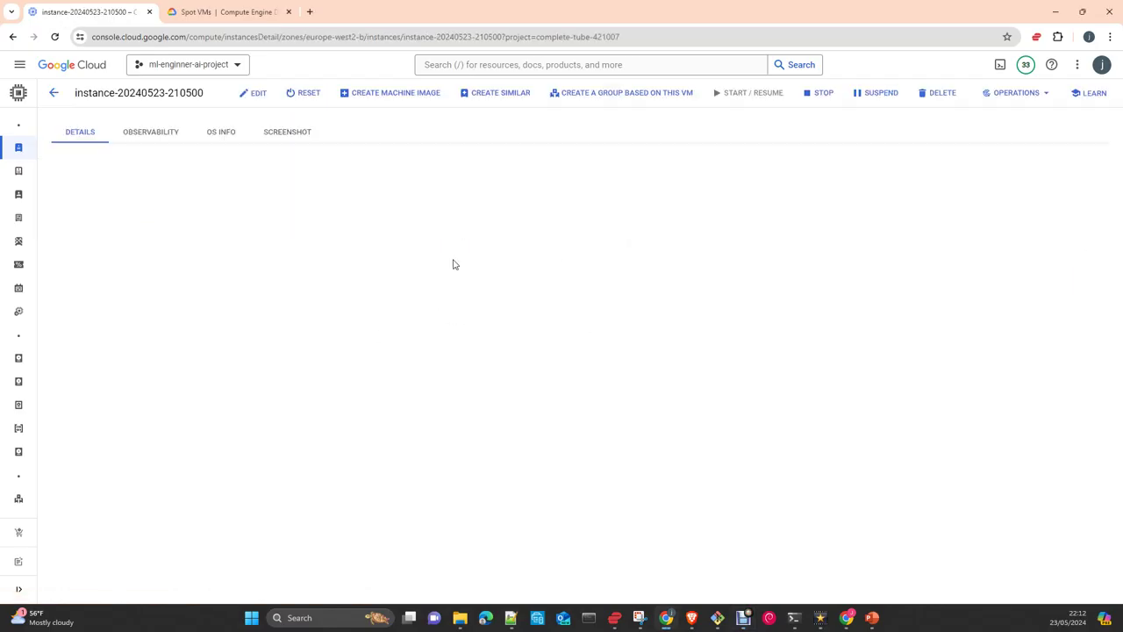
left_click(254, 98)
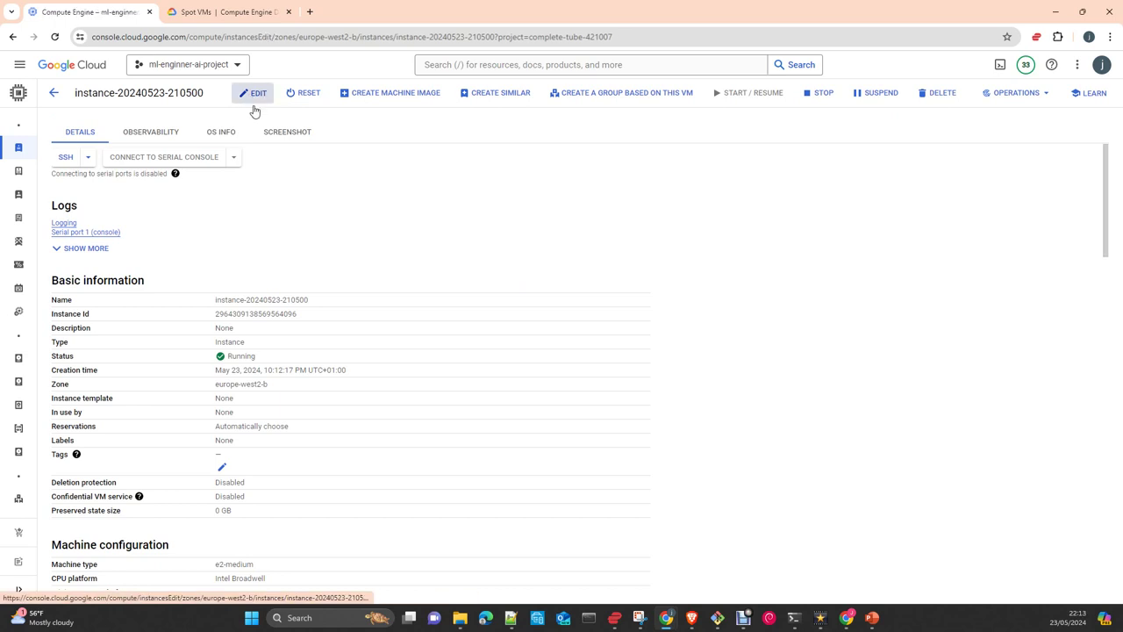
scroll(424, 381, "down", 6)
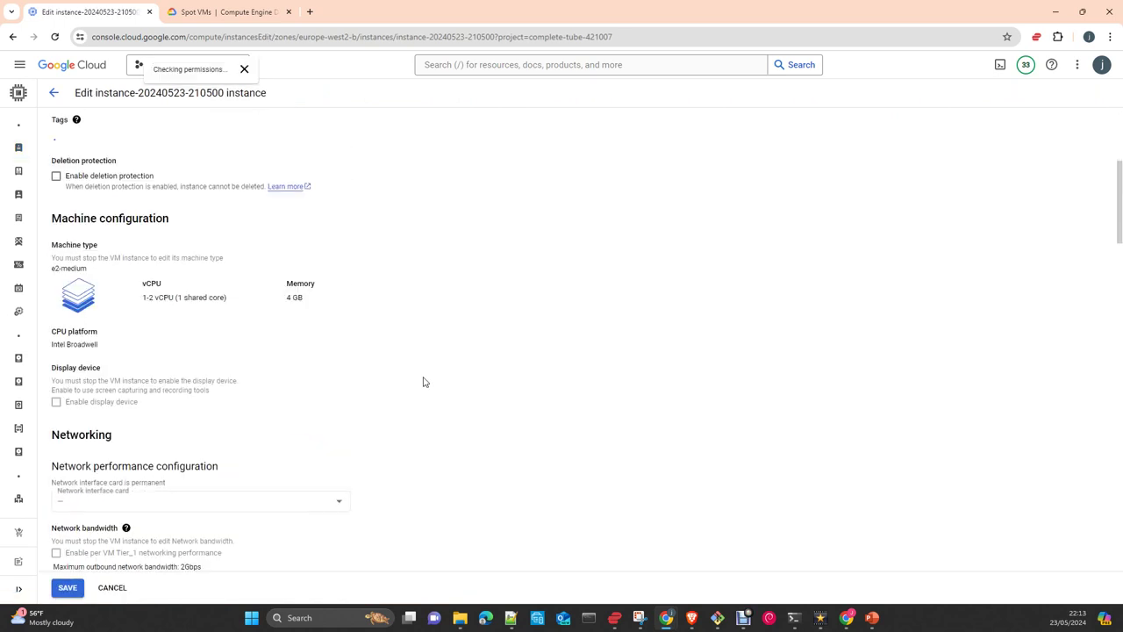
scroll(423, 381, "down", 7)
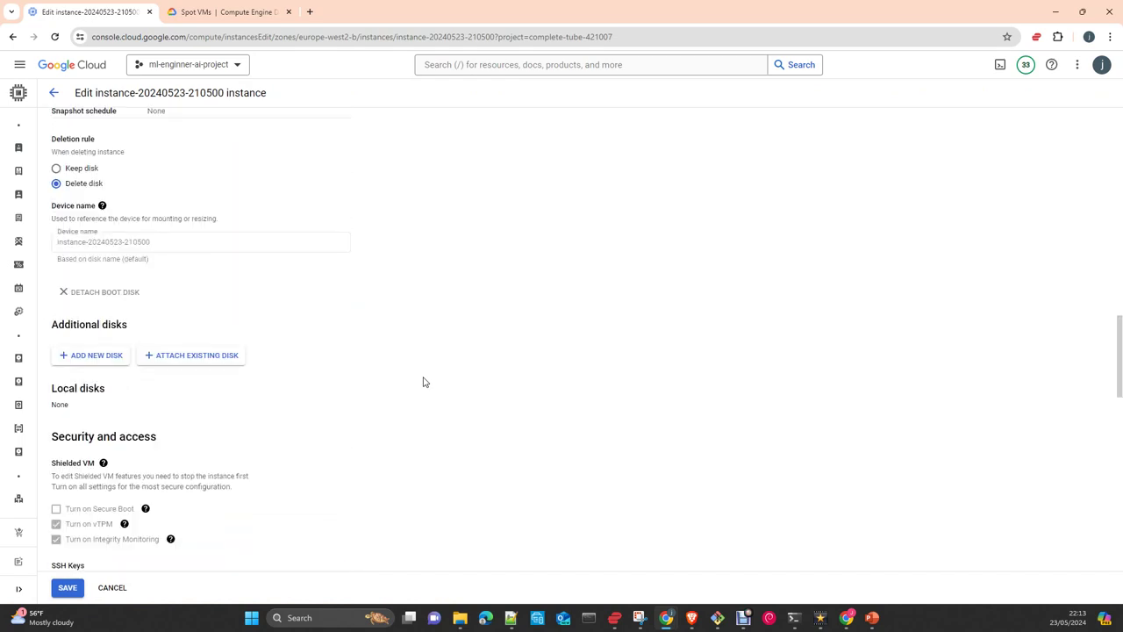
scroll(424, 381, "up", 3)
scroll(423, 381, "up", 10)
scroll(424, 381, "down", 2)
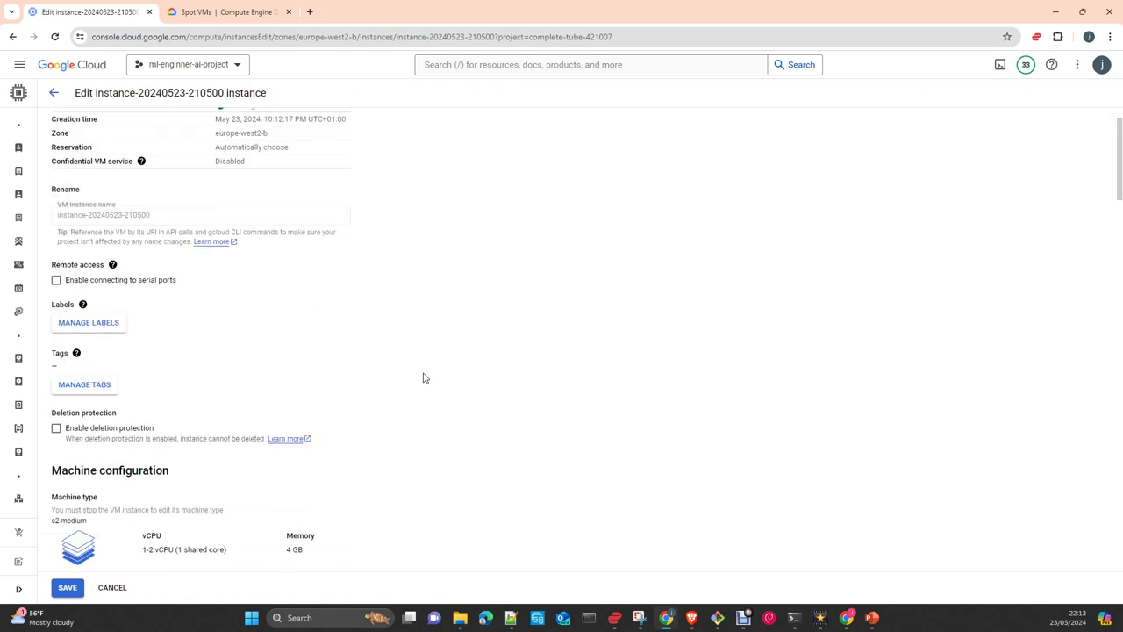
scroll(375, 361, "up", 1)
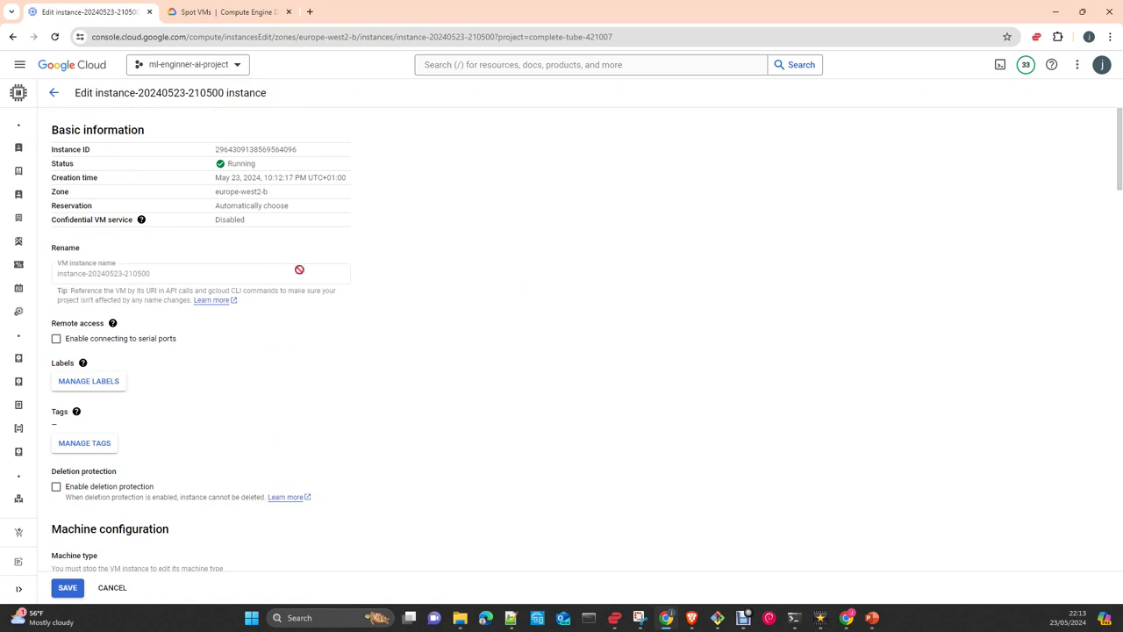
left_click(54, 93)
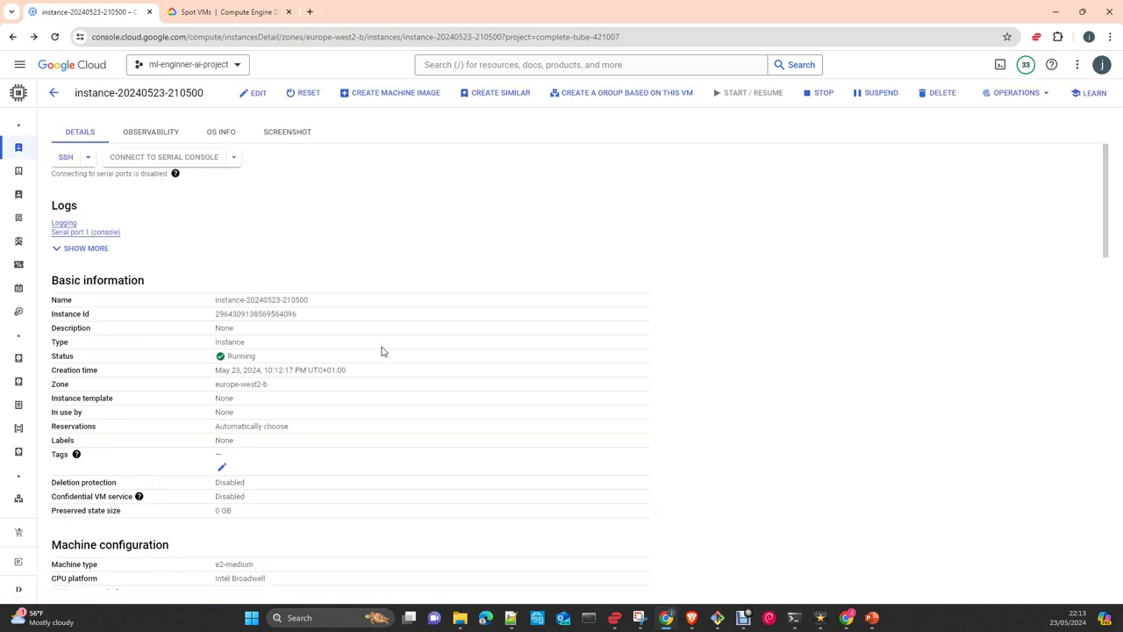
Examine the instance's network interfaces table, including its internal and external IP addresses, network tier and IP forwarding.
scroll(381, 351, "down", 10)
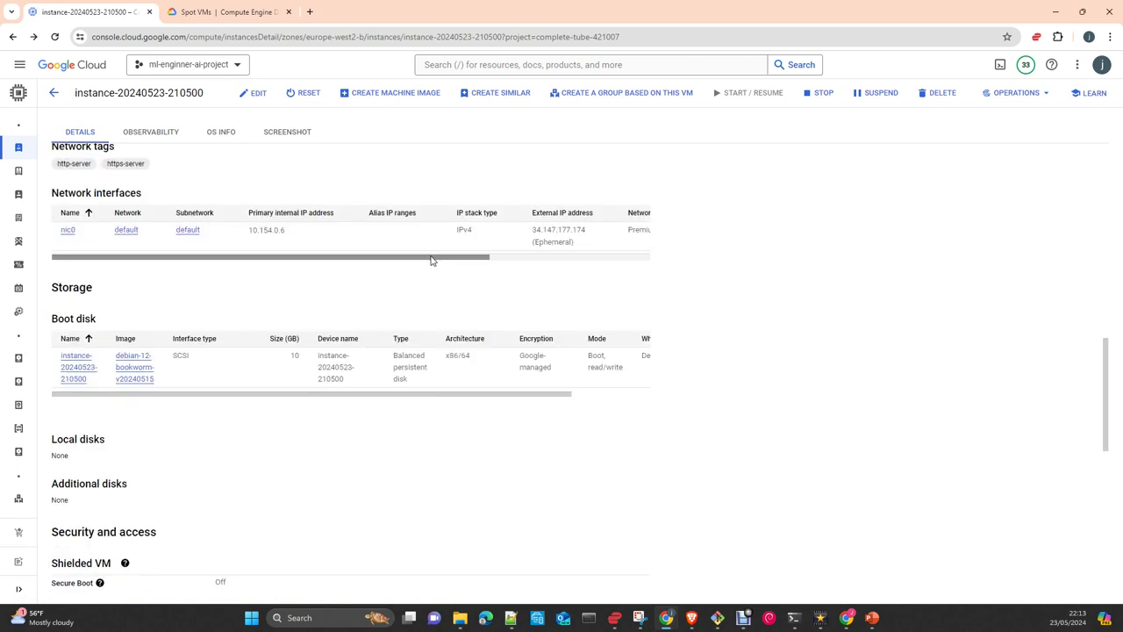
left_click_drag(430, 260, 521, 263)
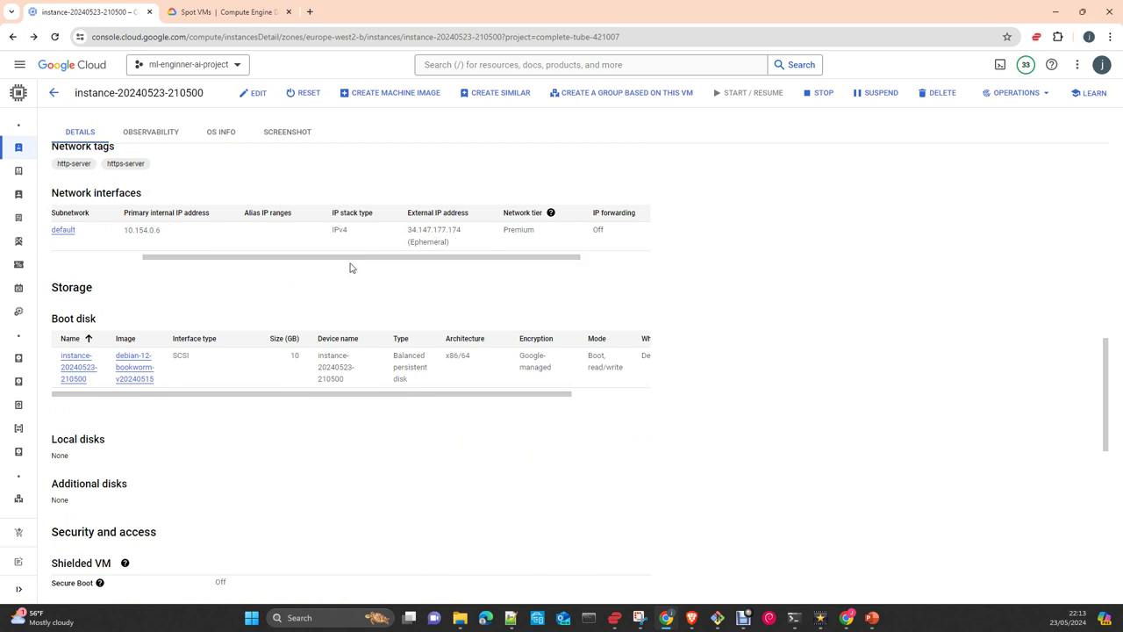
left_click_drag(344, 263, 213, 261)
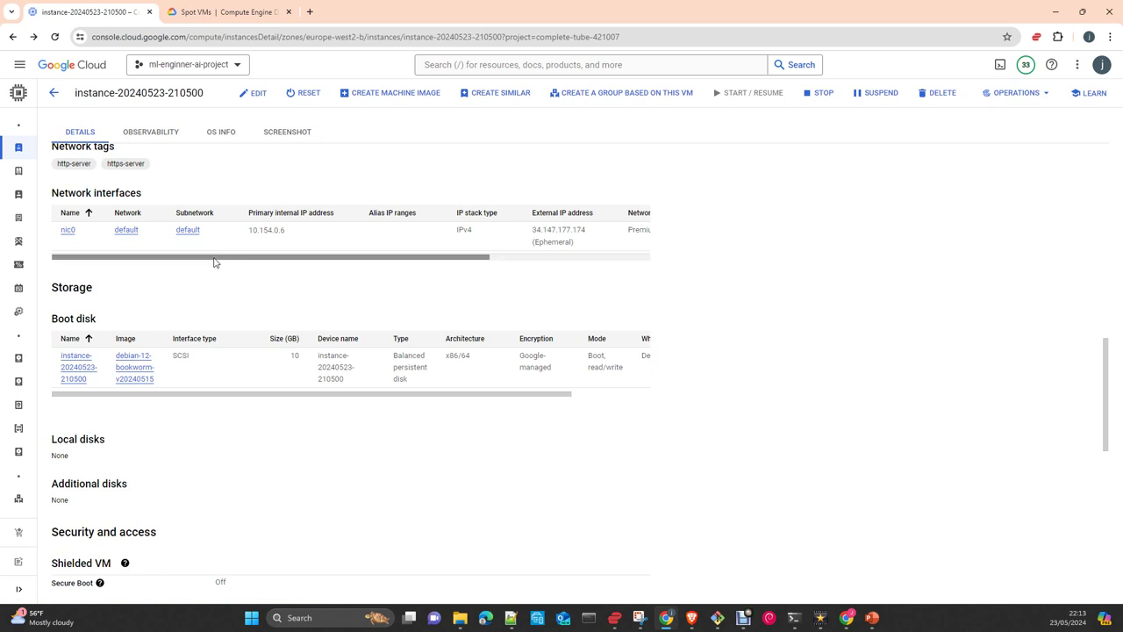
left_click_drag(219, 258, 363, 281)
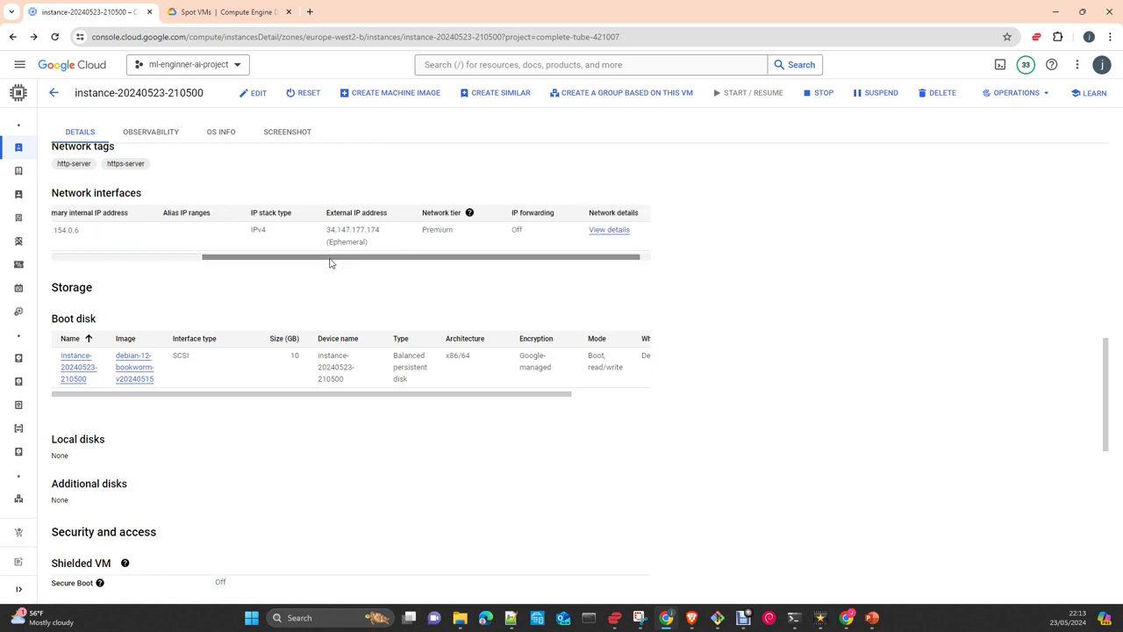
Open the VPC network's IP addresses and view the dialog for promoting the new instance's ephemeral external address to static, without reserving it.
left_click_drag(292, 262, 156, 256)
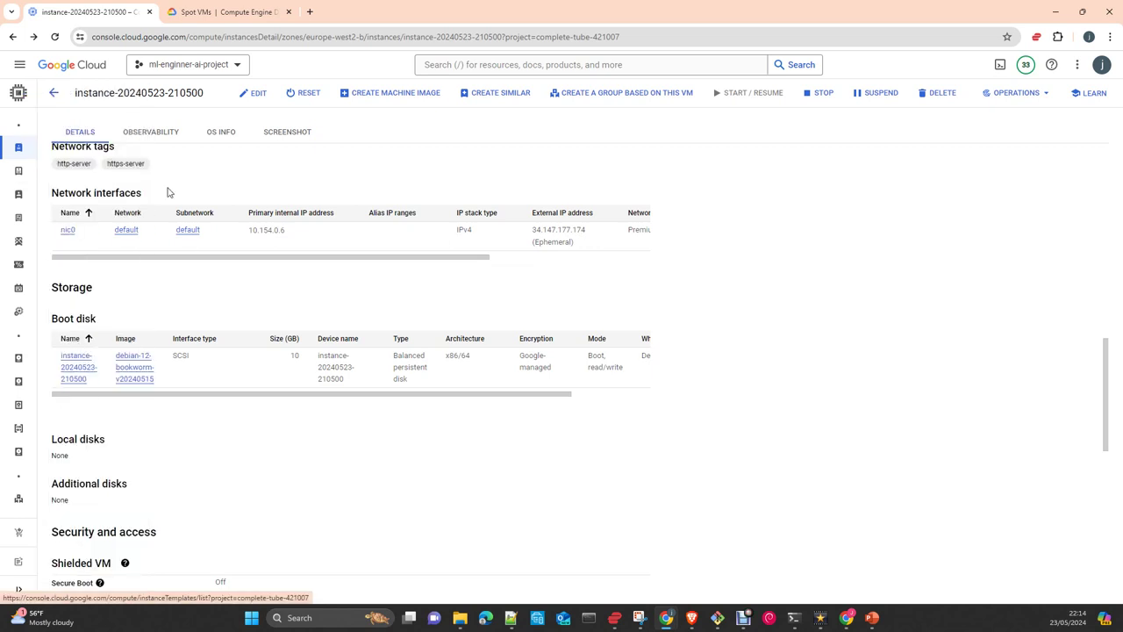
left_click(21, 71)
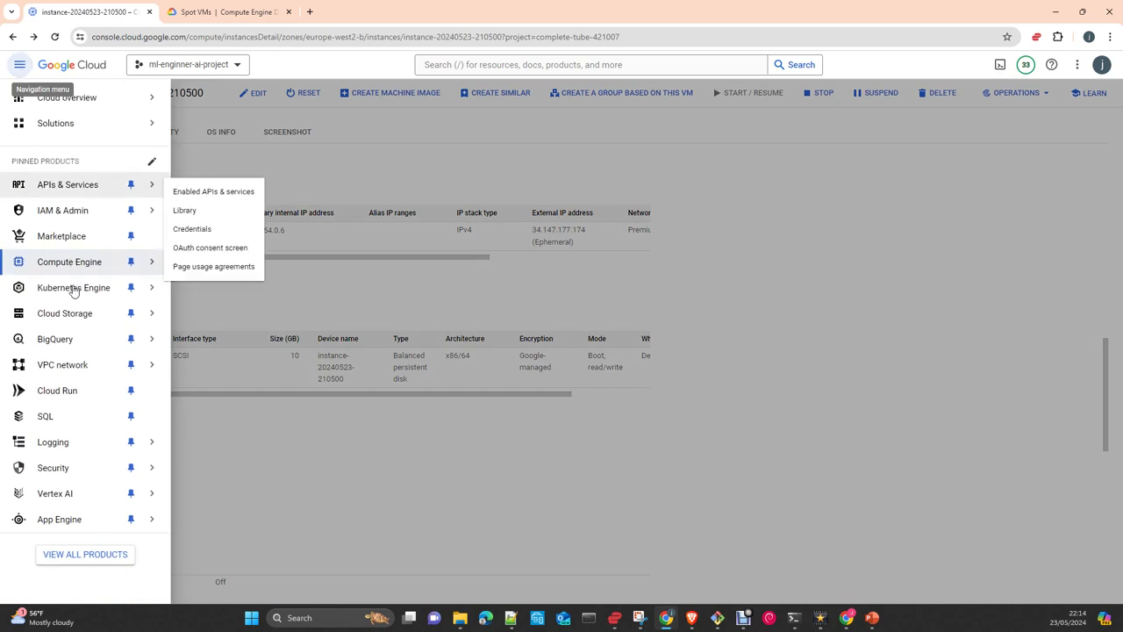
mouse_move(64, 369)
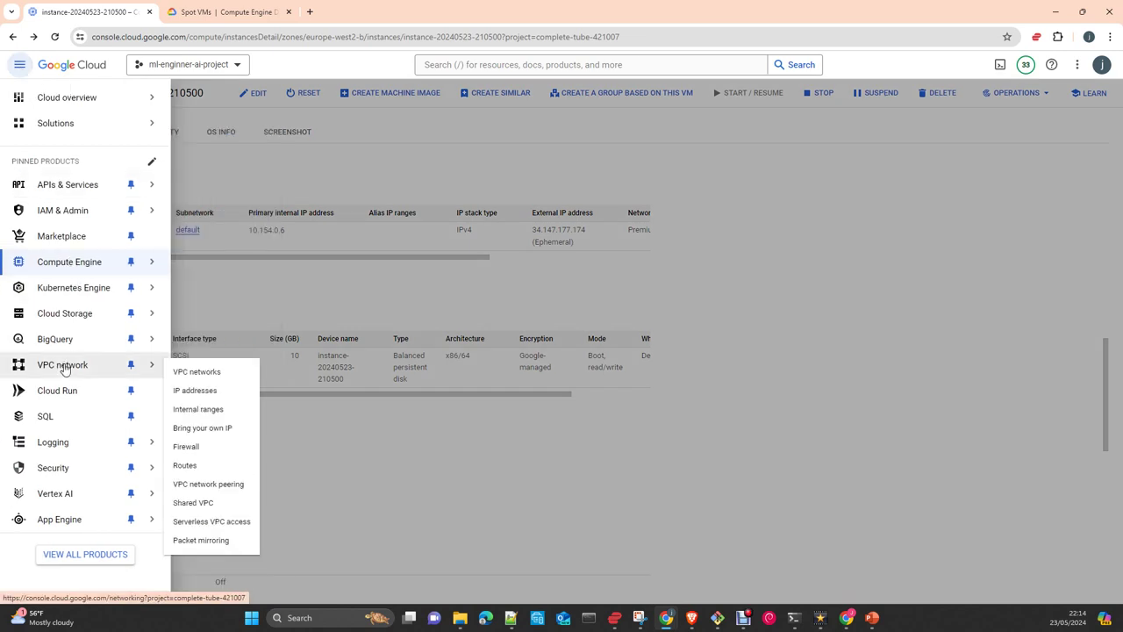
left_click(210, 394)
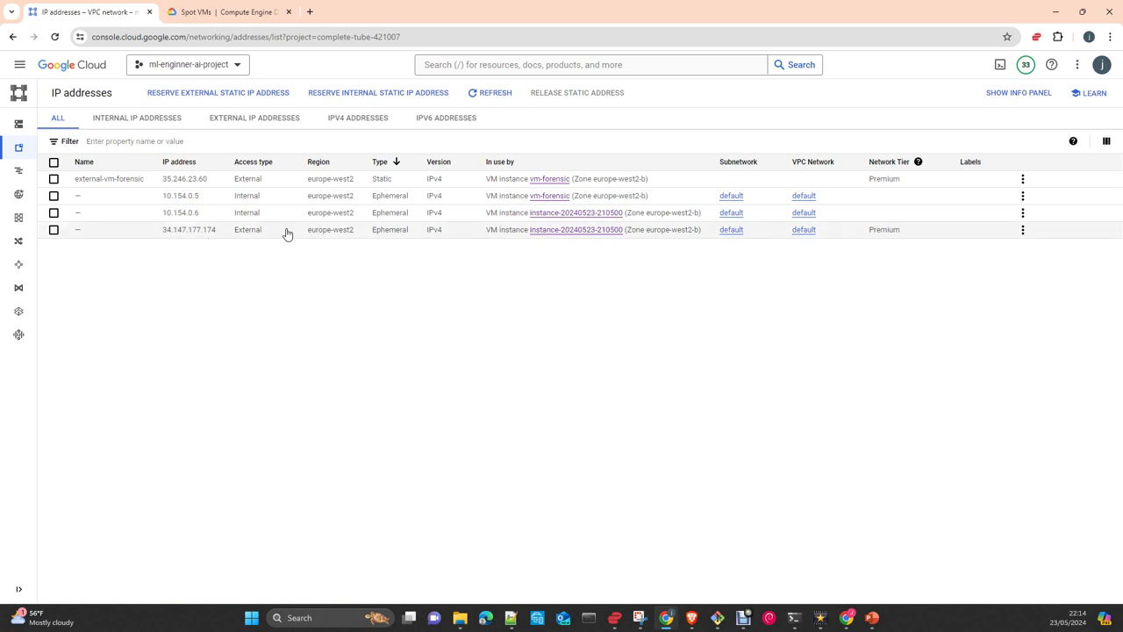
left_click(1023, 230)
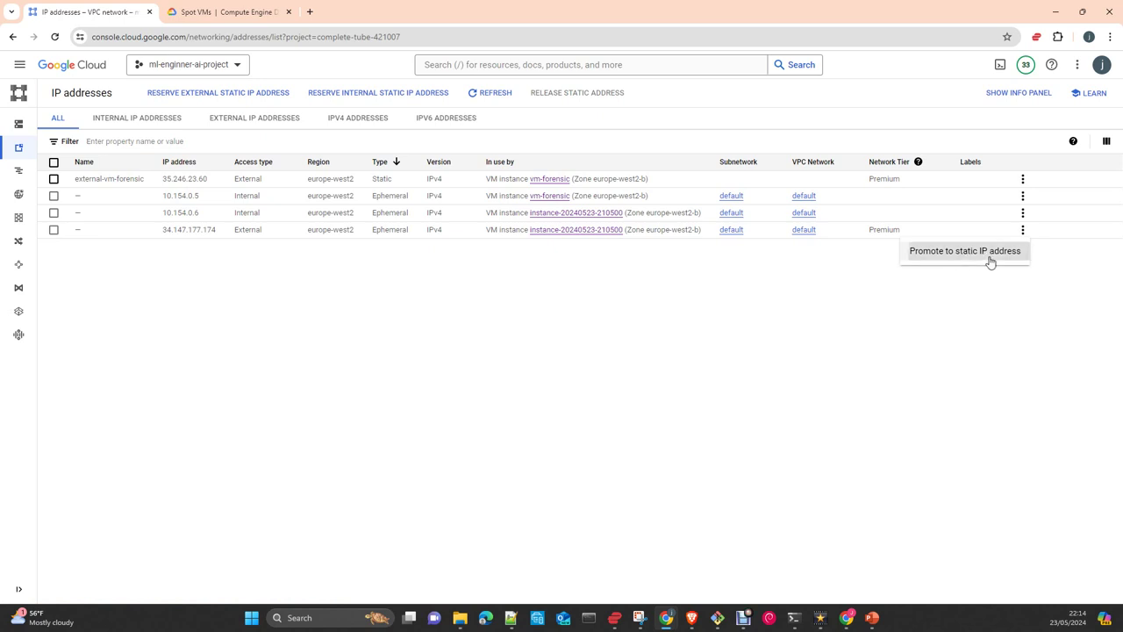
left_click(989, 257)
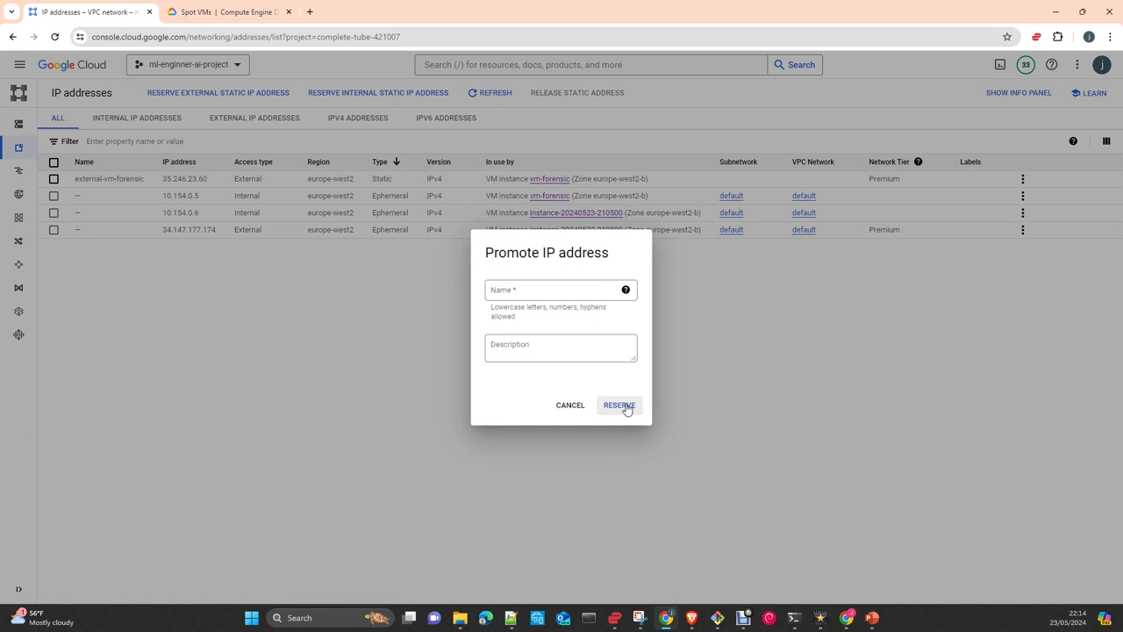
left_click(568, 406)
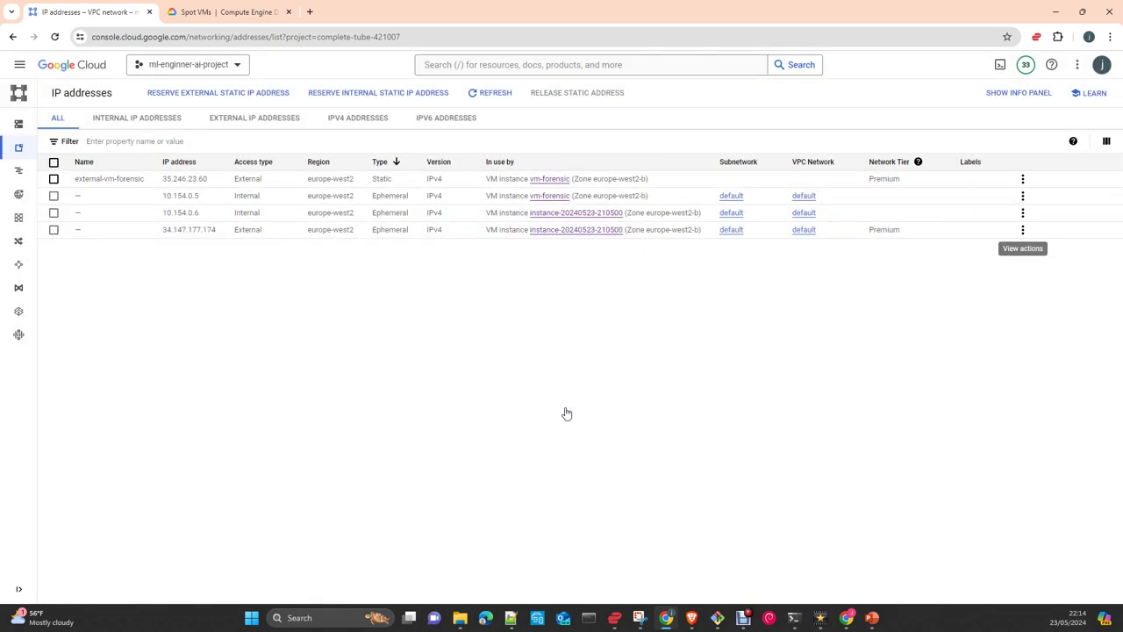
left_click(53, 180)
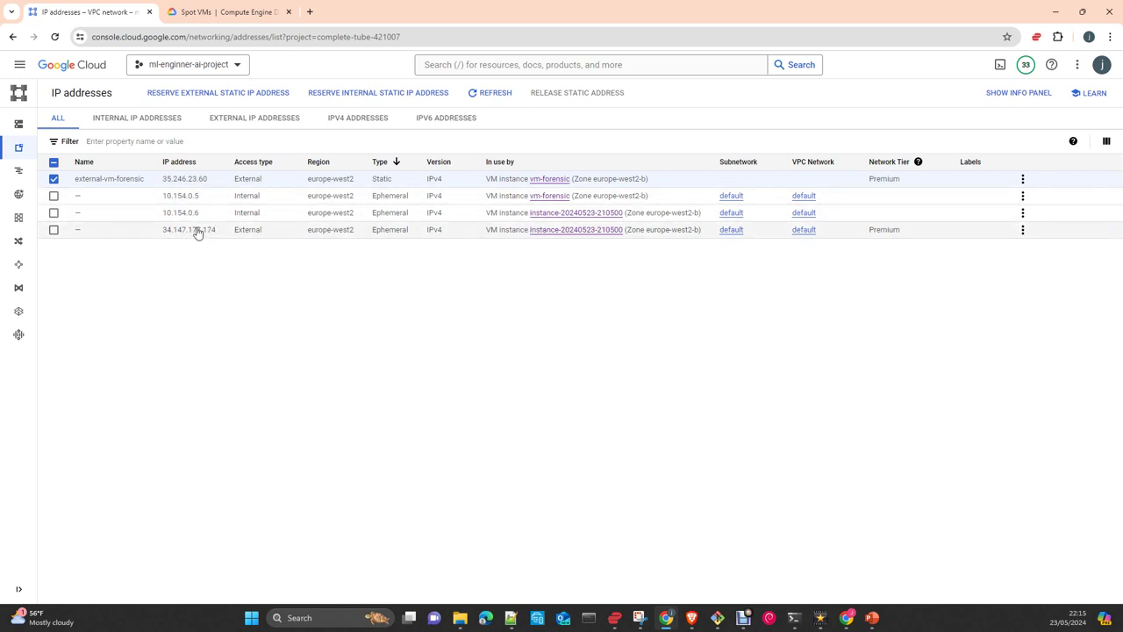
left_click(1022, 235)
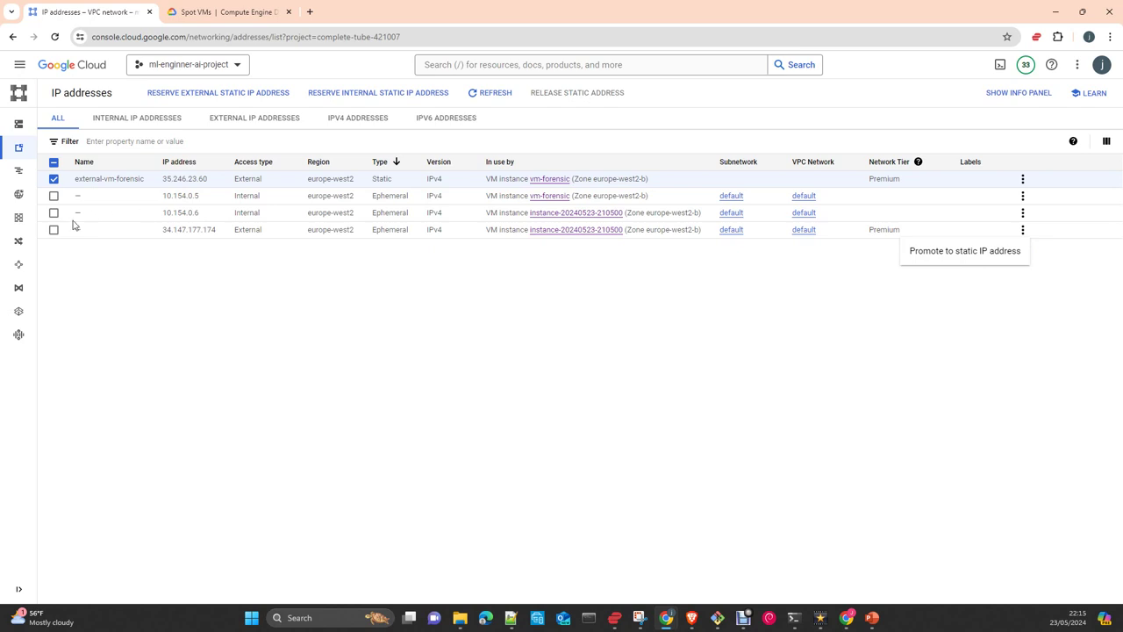
left_click(55, 180)
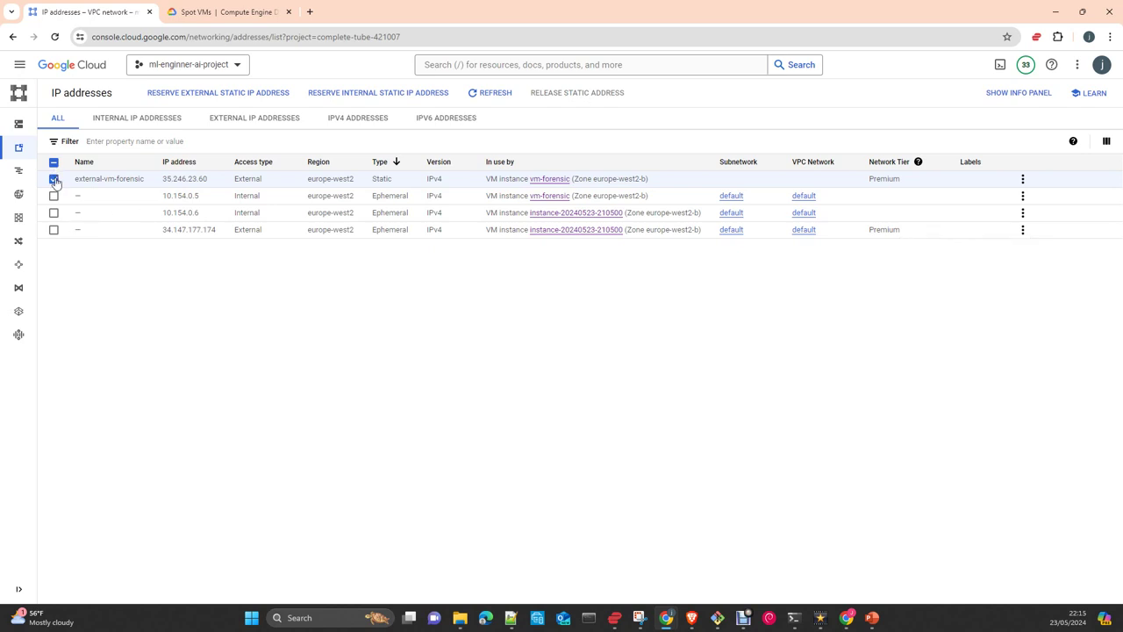
left_click(54, 180)
Open the firewall policies and examine the VPC firewall rules' targets, protocols, ports, actions and priorities.
mouse_move(39, 182)
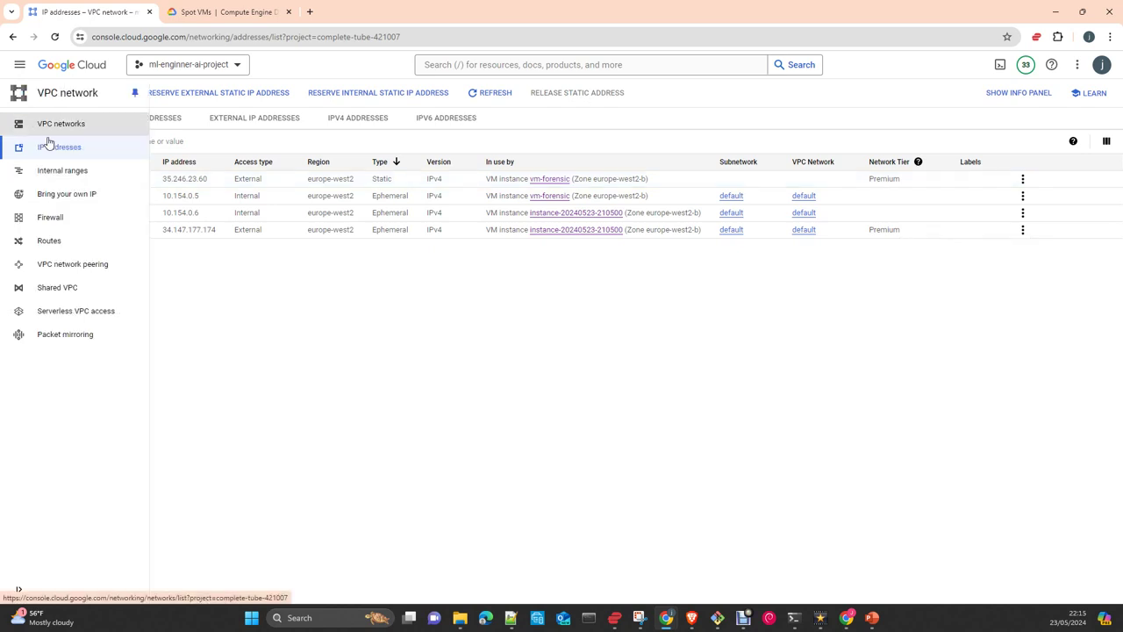
left_click(68, 221)
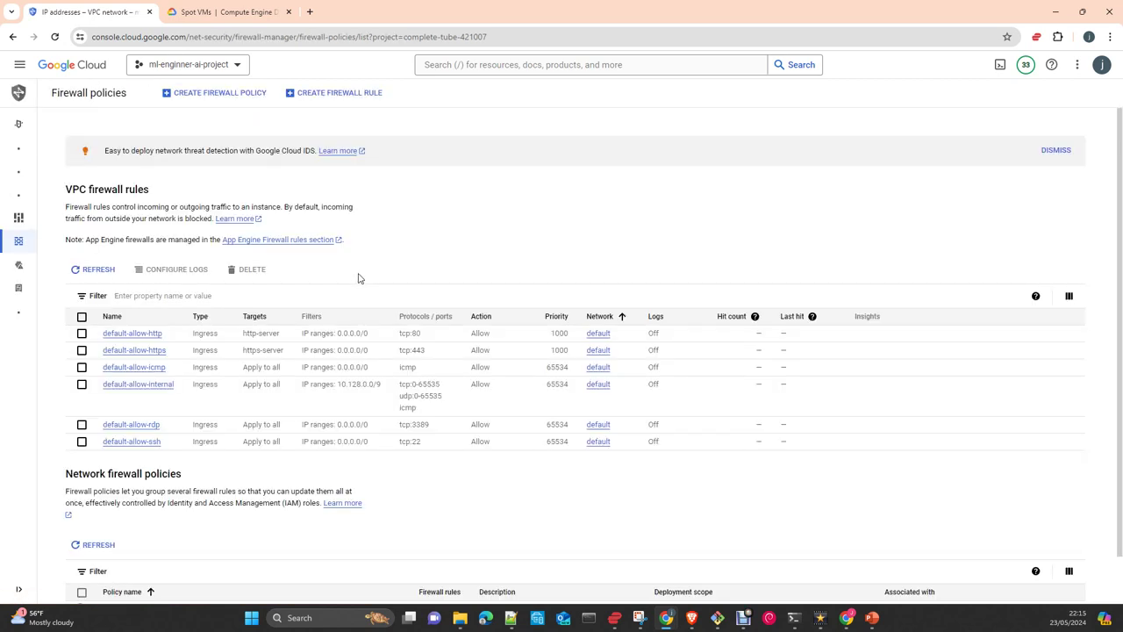
scroll(406, 399, "down", 4)
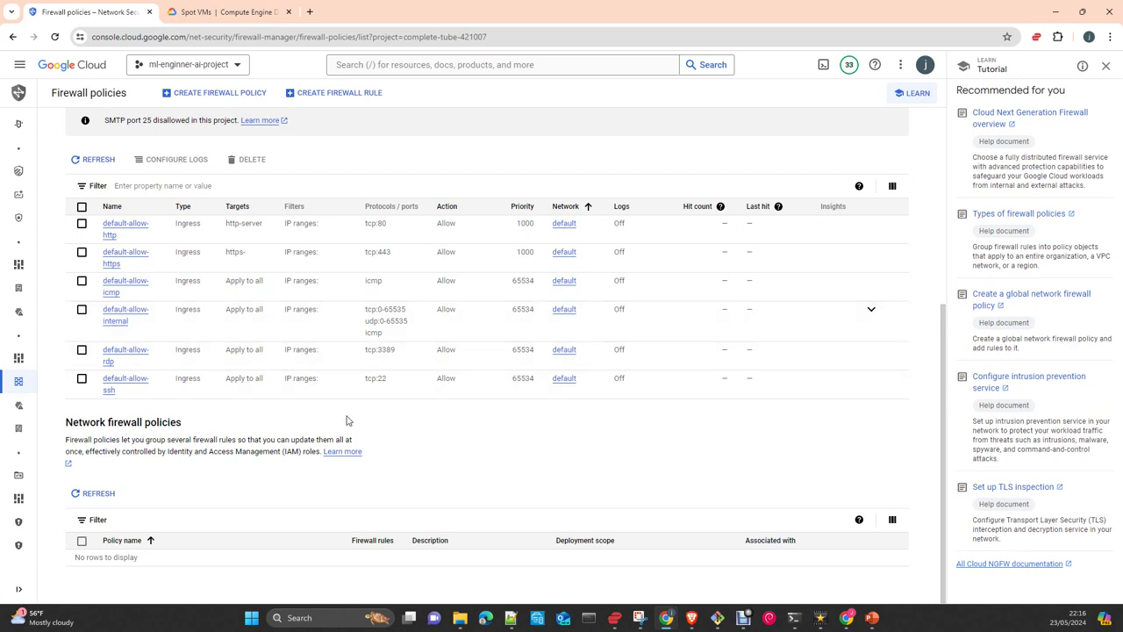
scroll(285, 425, "up", 1)
scroll(285, 424, "up", 1)
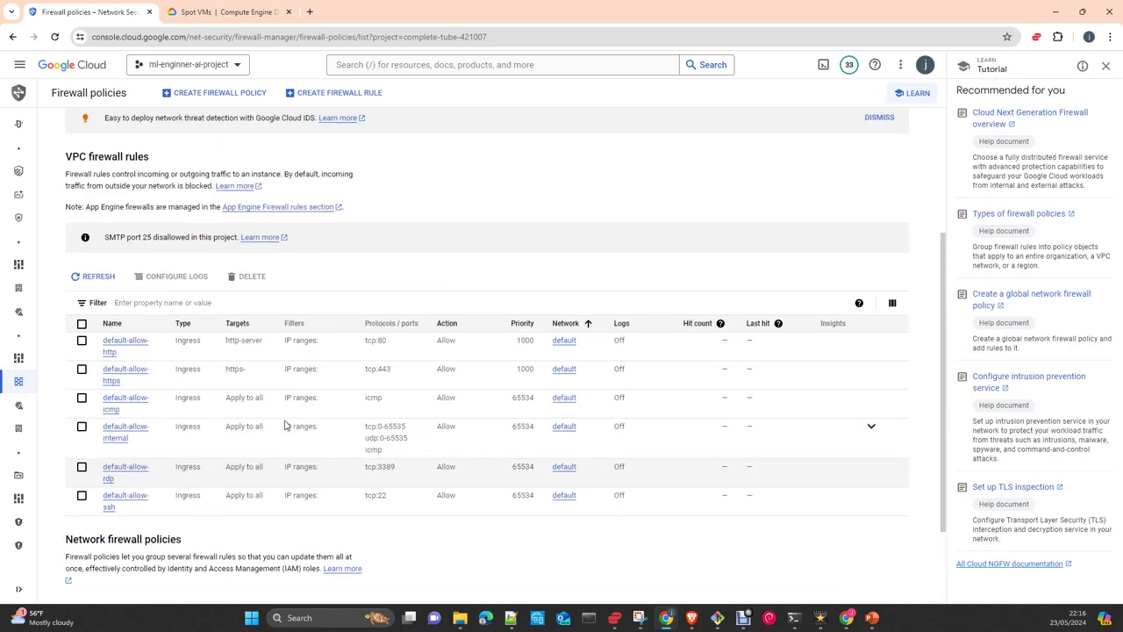
scroll(285, 424, "up", 2)
scroll(285, 425, "down", 3)
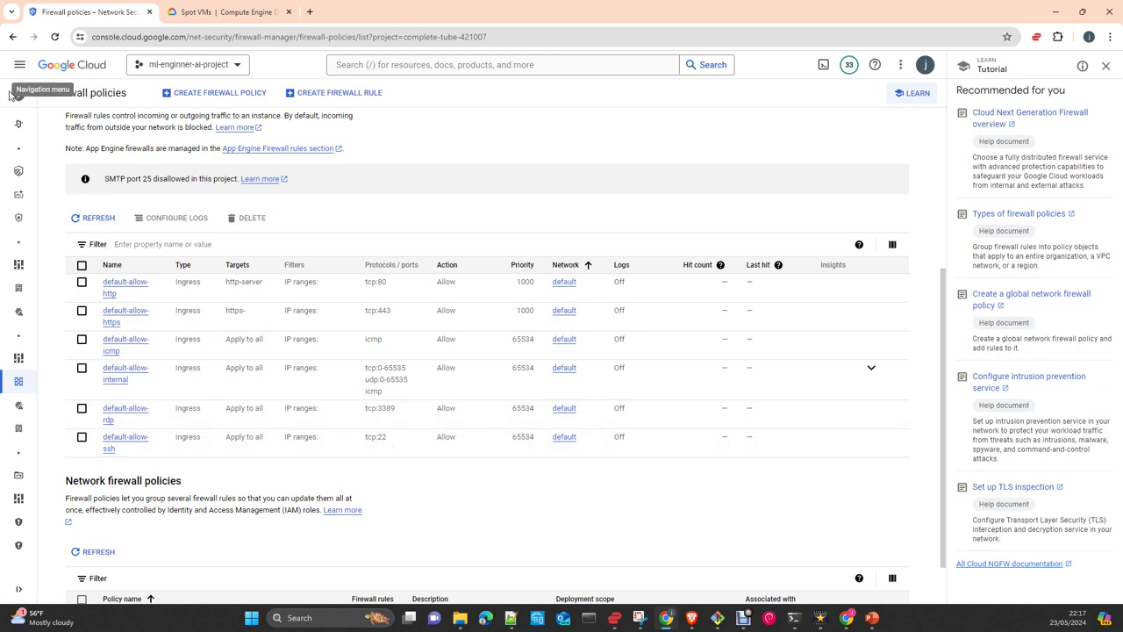
left_click(19, 64)
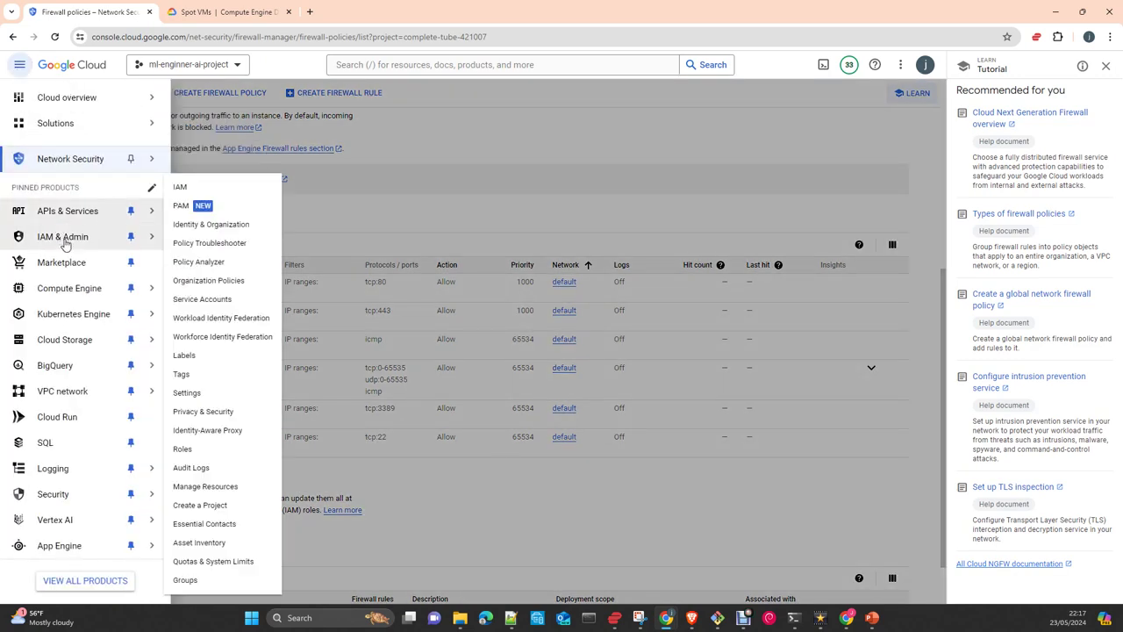
mouse_move(70, 288)
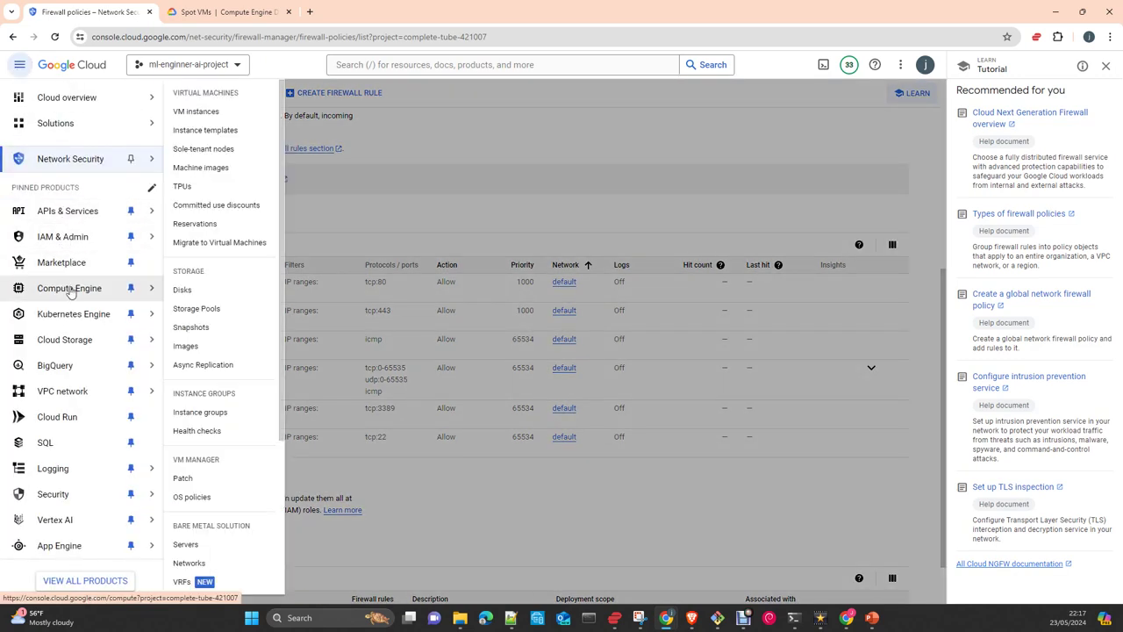
left_click(202, 113)
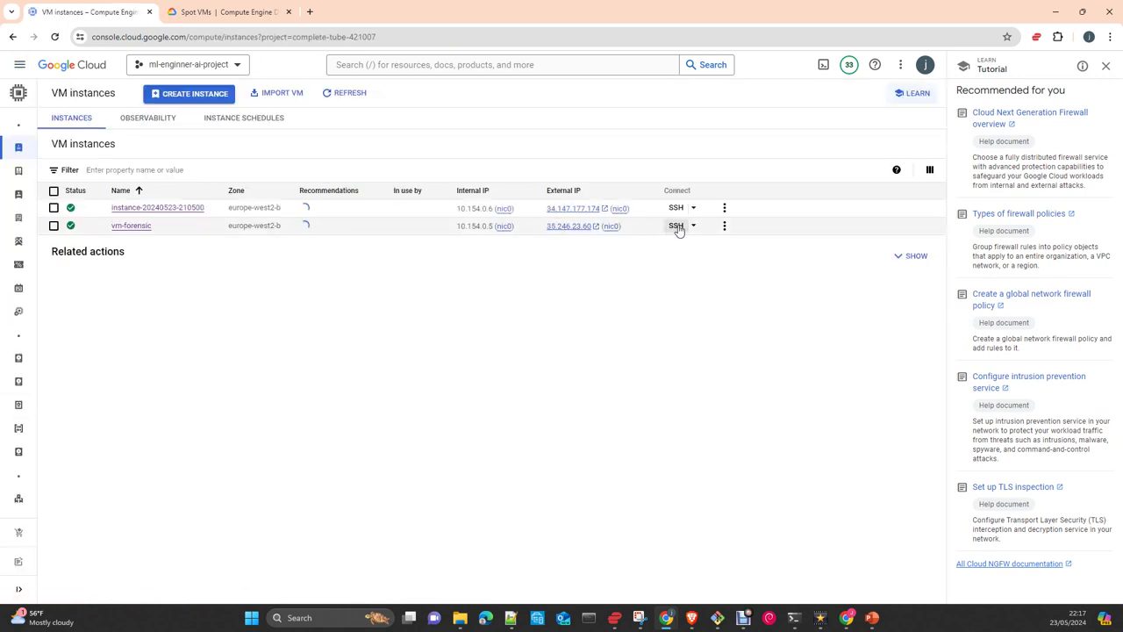
left_click(694, 210)
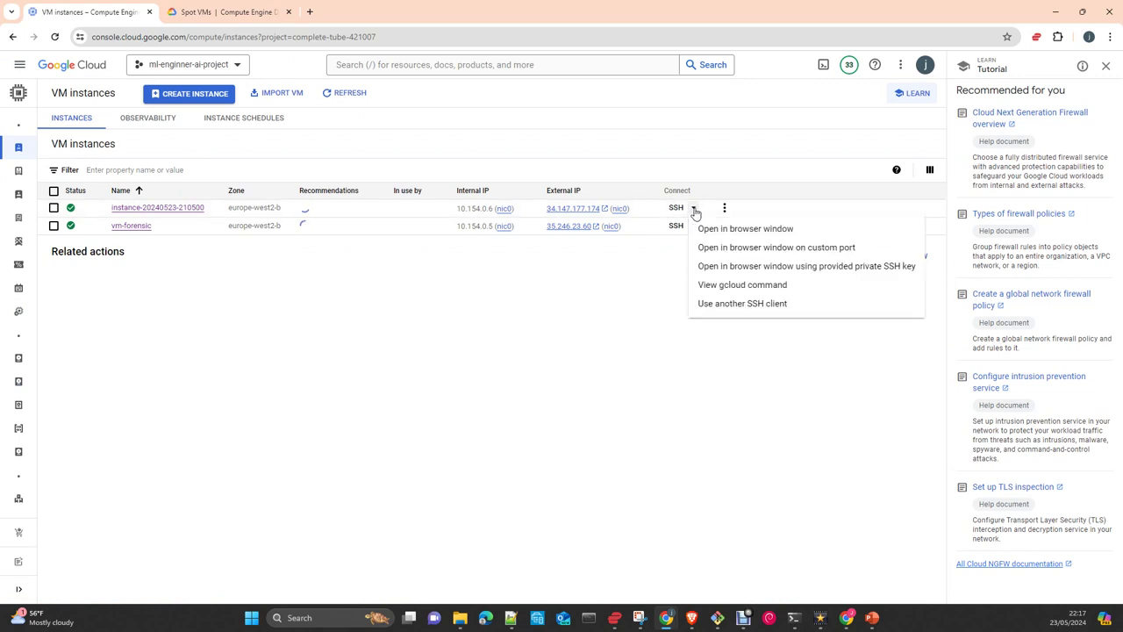
left_click(745, 229)
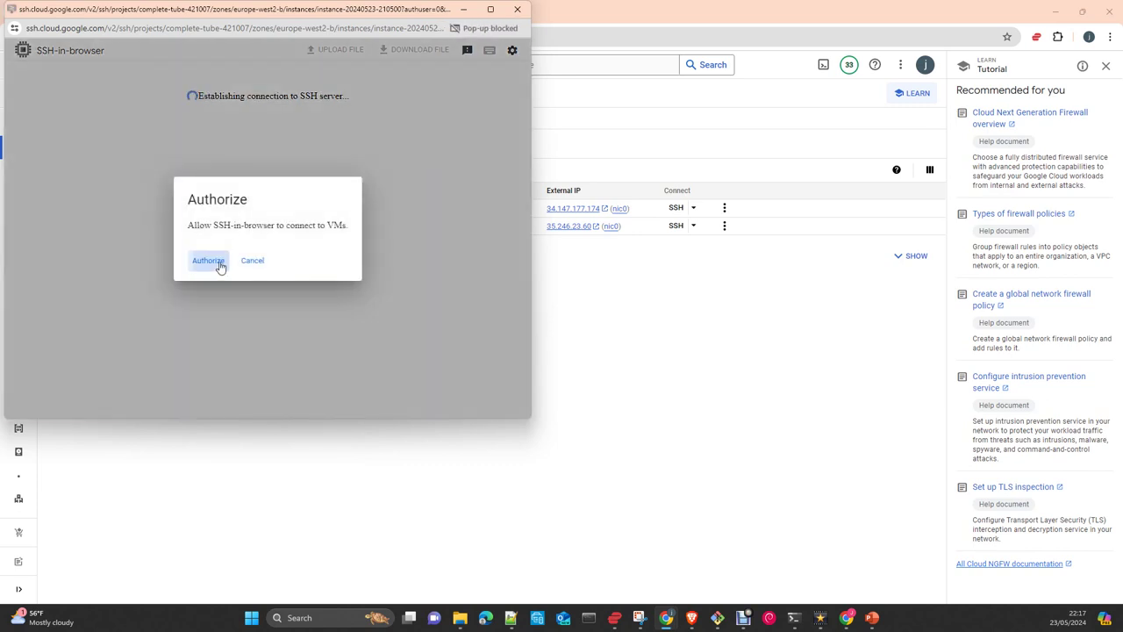
left_click(220, 265)
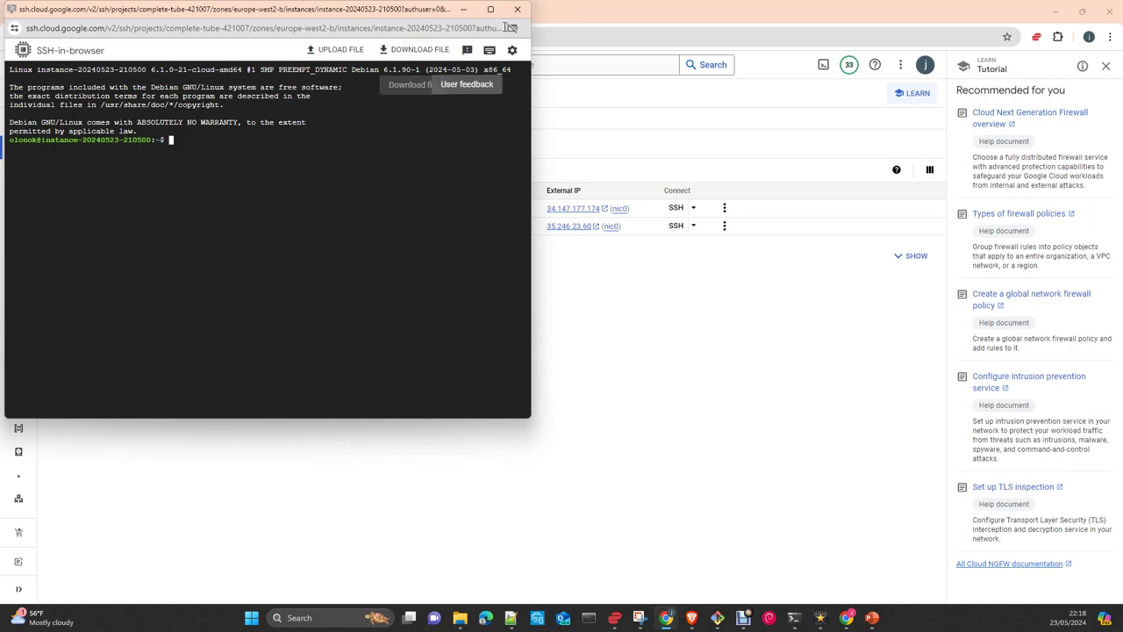
left_click(518, 11)
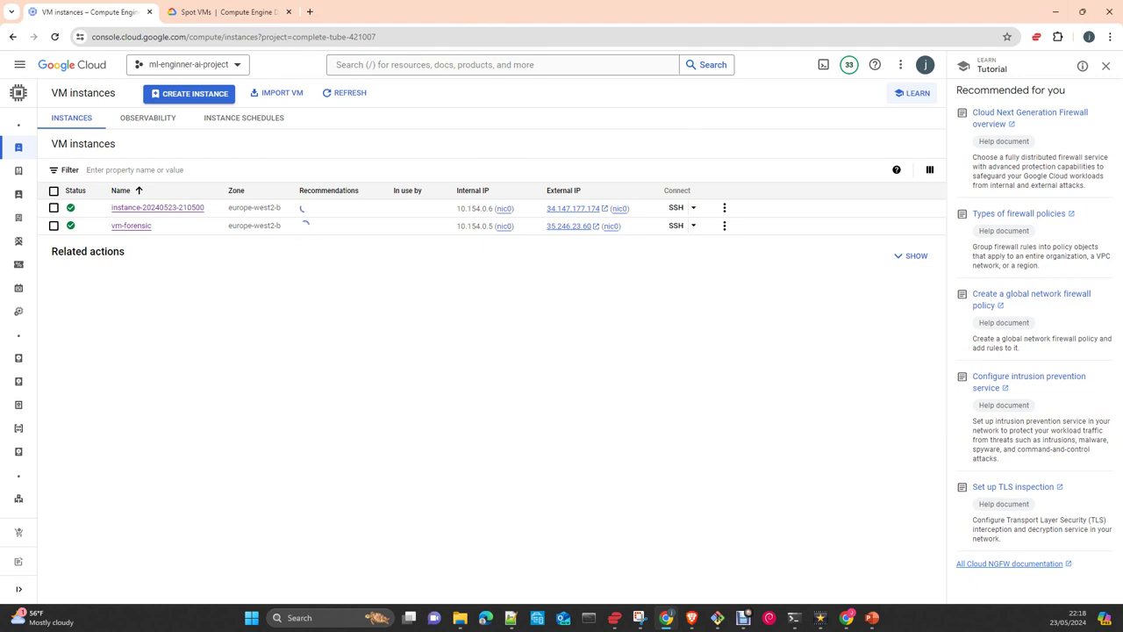
Switch to the local Linux terminal and show the system's kernel and architecture with uname -a.
key("alt+Tab")
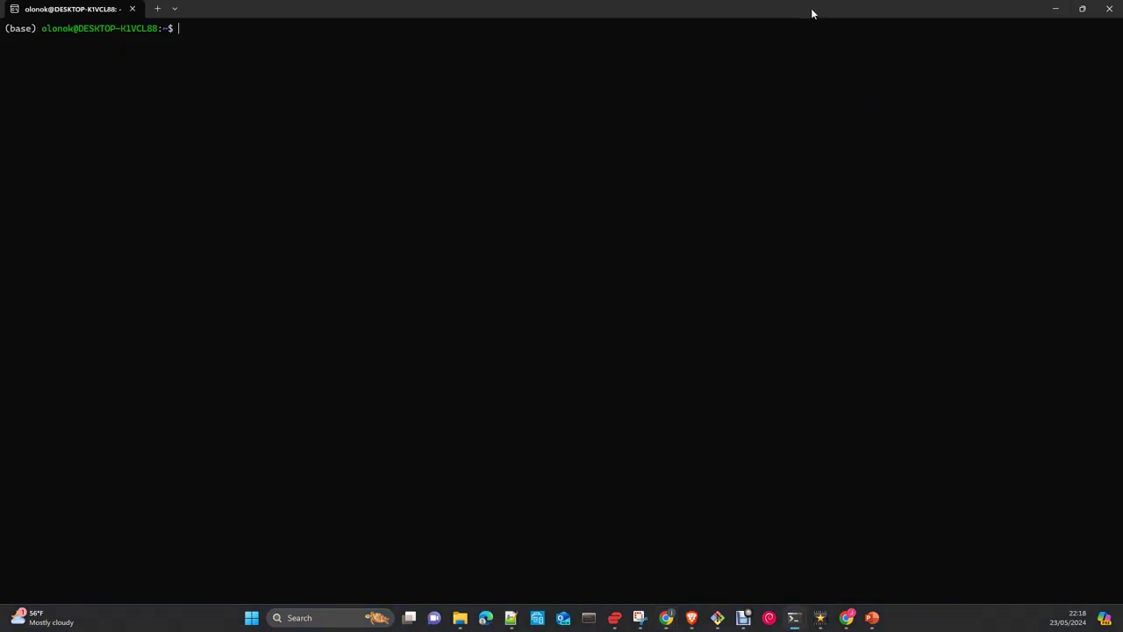
left_click_drag(810, 12, 516, 62)
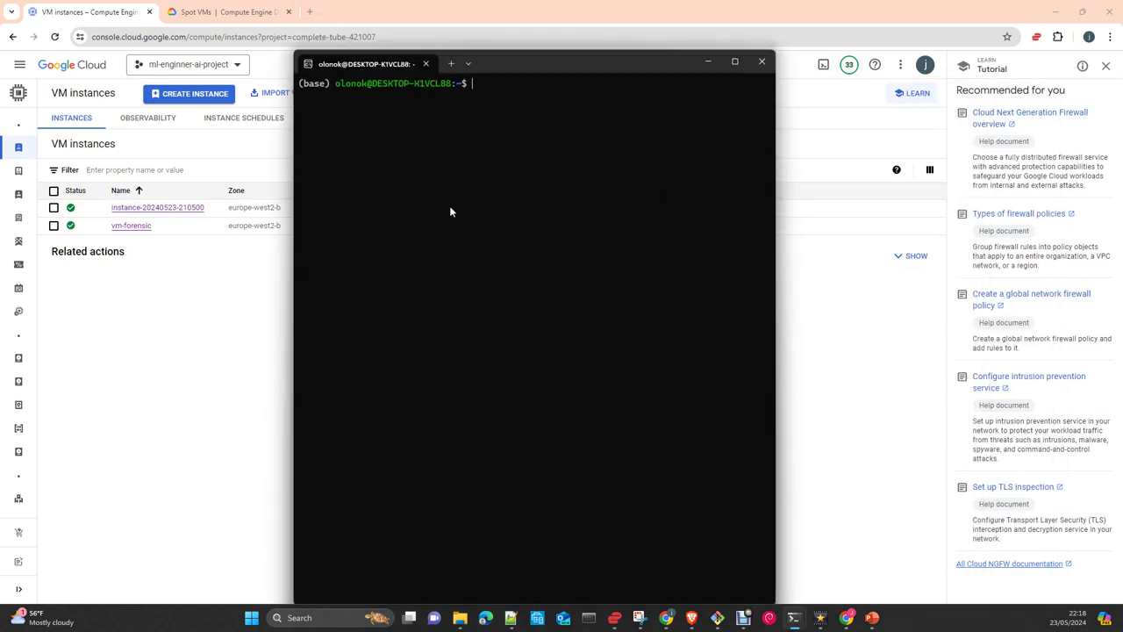
type("uname -a")
key("Return")
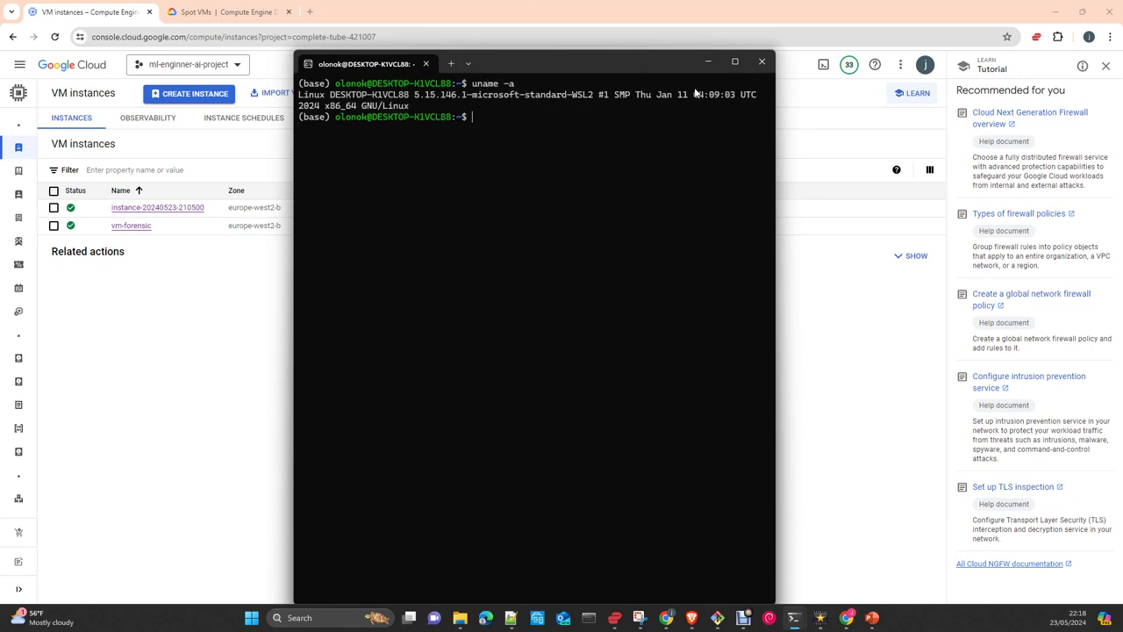
left_click(734, 61)
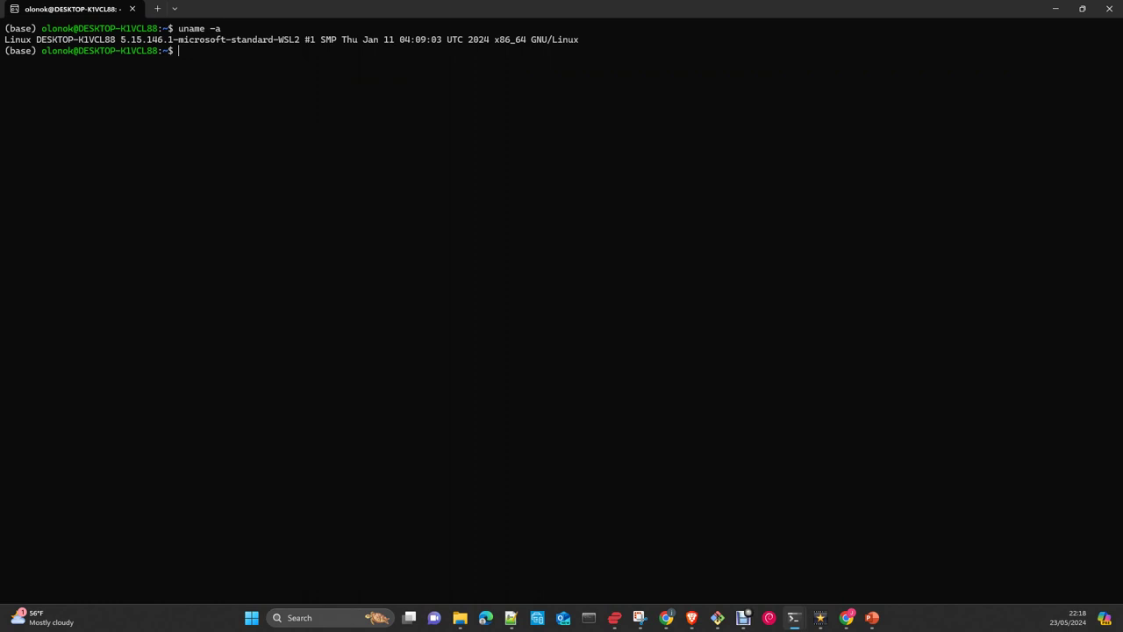
Update the local package lists with sudo apt-get update, entering the sudo password.
key("alt+Tab")
key("alt+Tab")
type("sudo apt-get update")
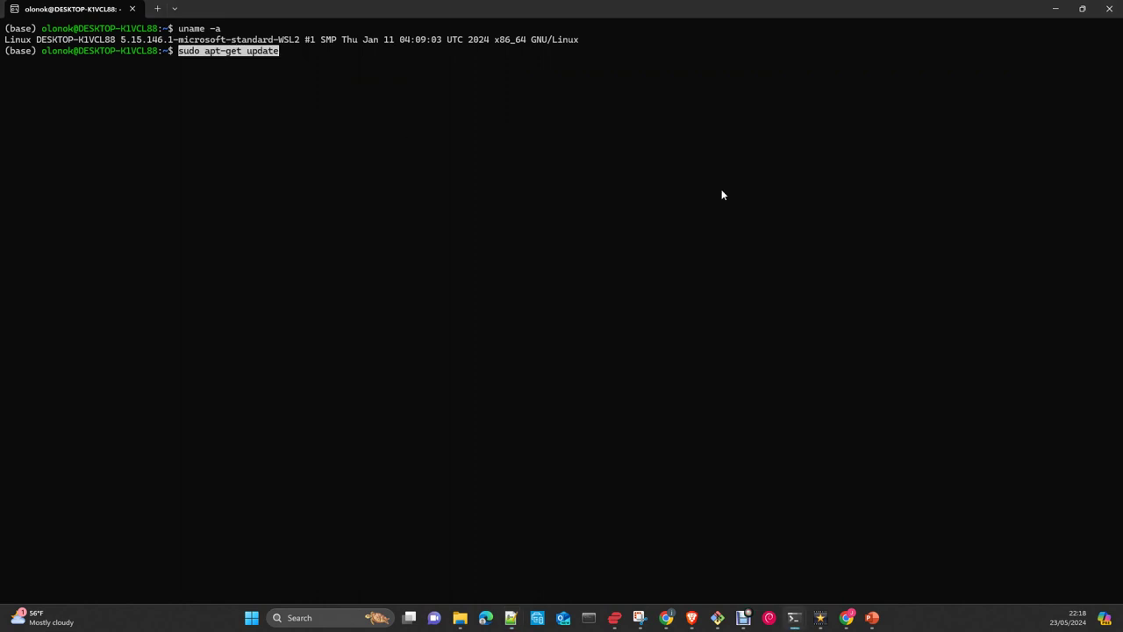
key("Return")
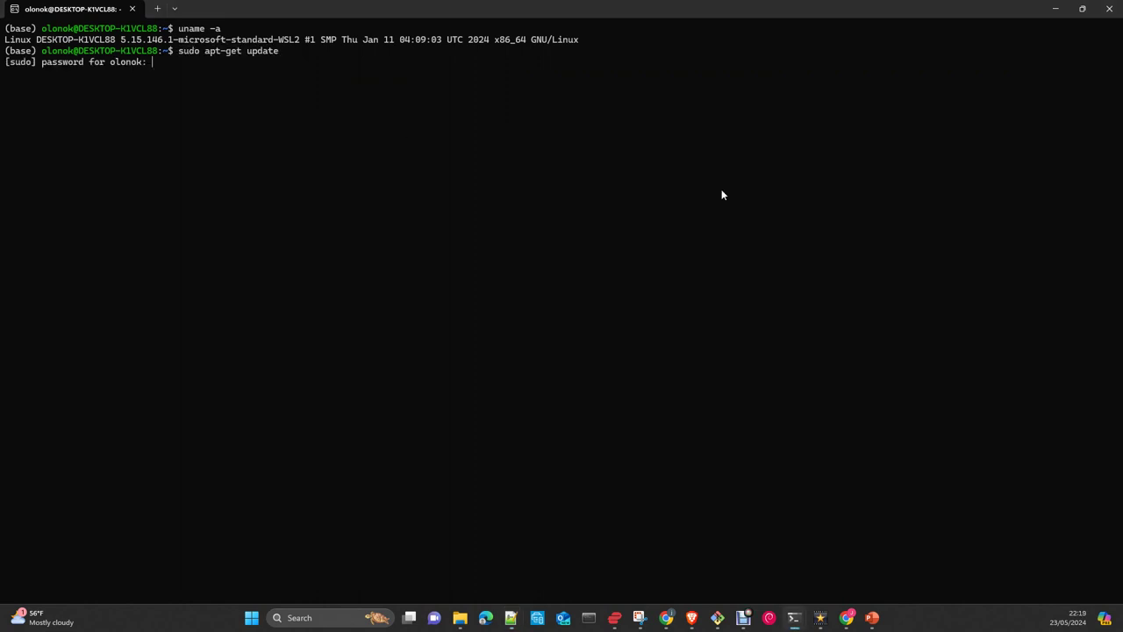
key("Return")
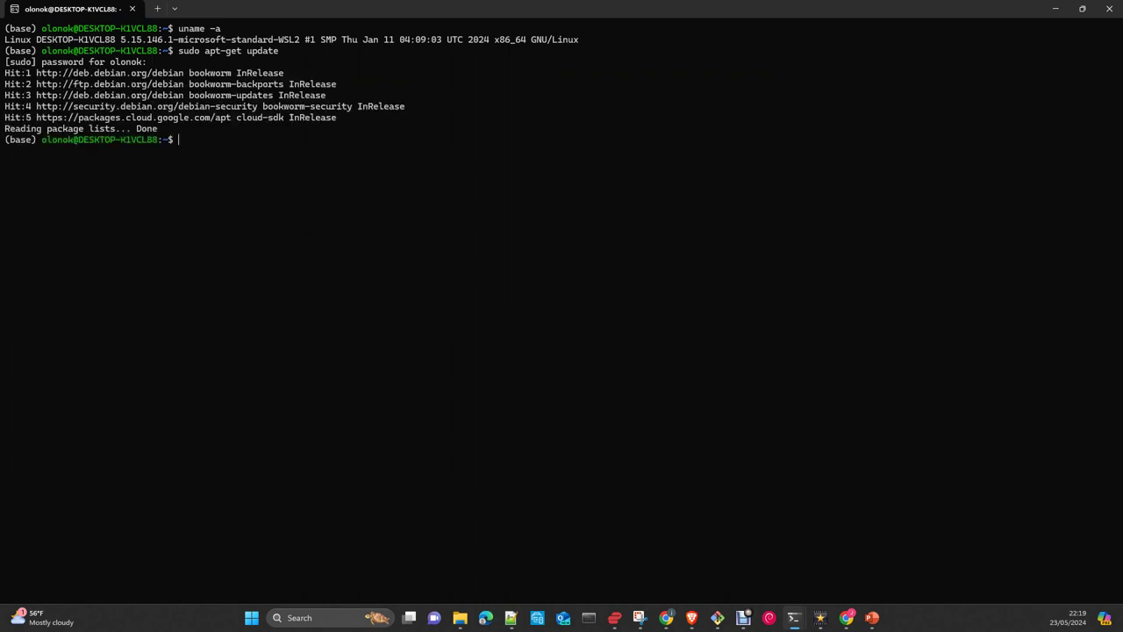
Install the packages apt-transport-https, ca-certificates, gnupg and curl with sudo apt-get install.
key("super+3")
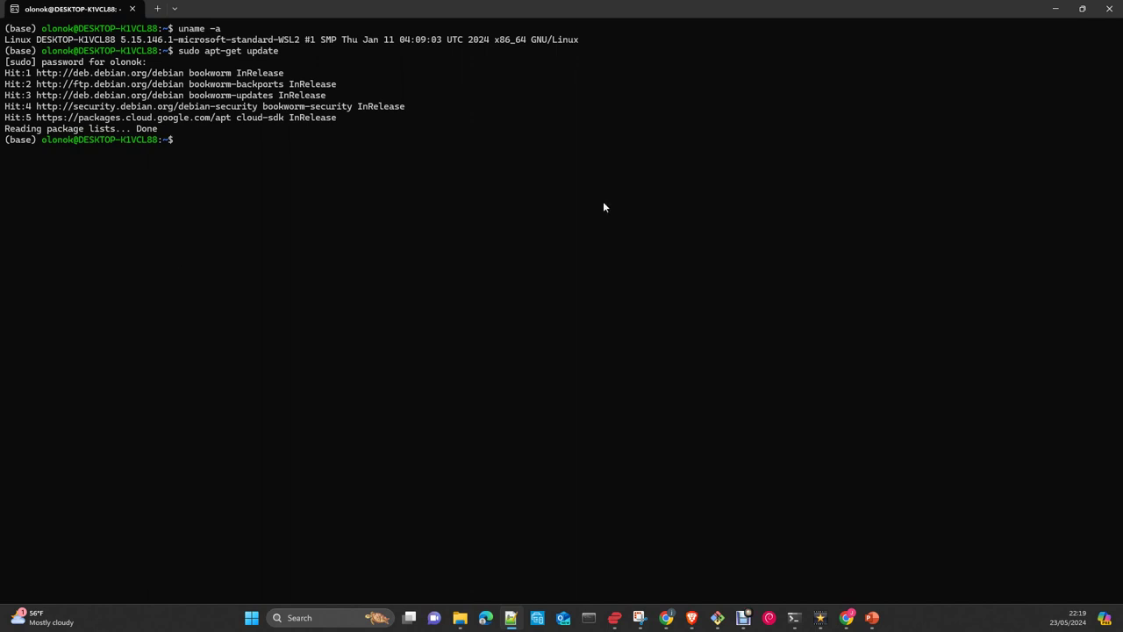
left_click(475, 205)
type("sudo apt-get install apt-transport-https ca-certificates gnupg curl")
key("Return")
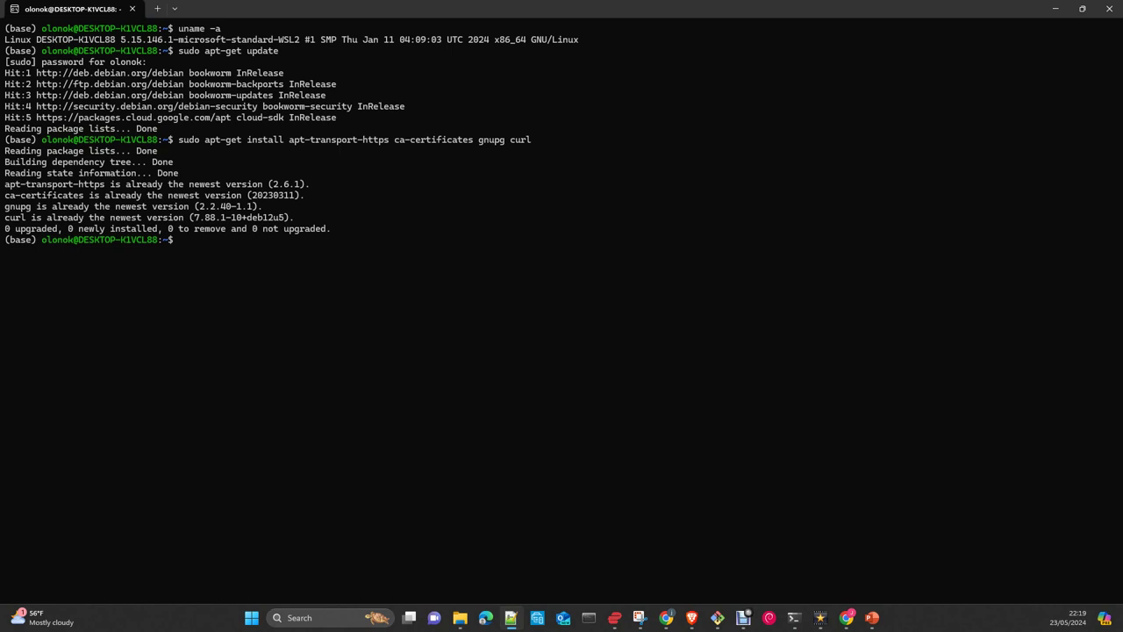
right_click(285, 239)
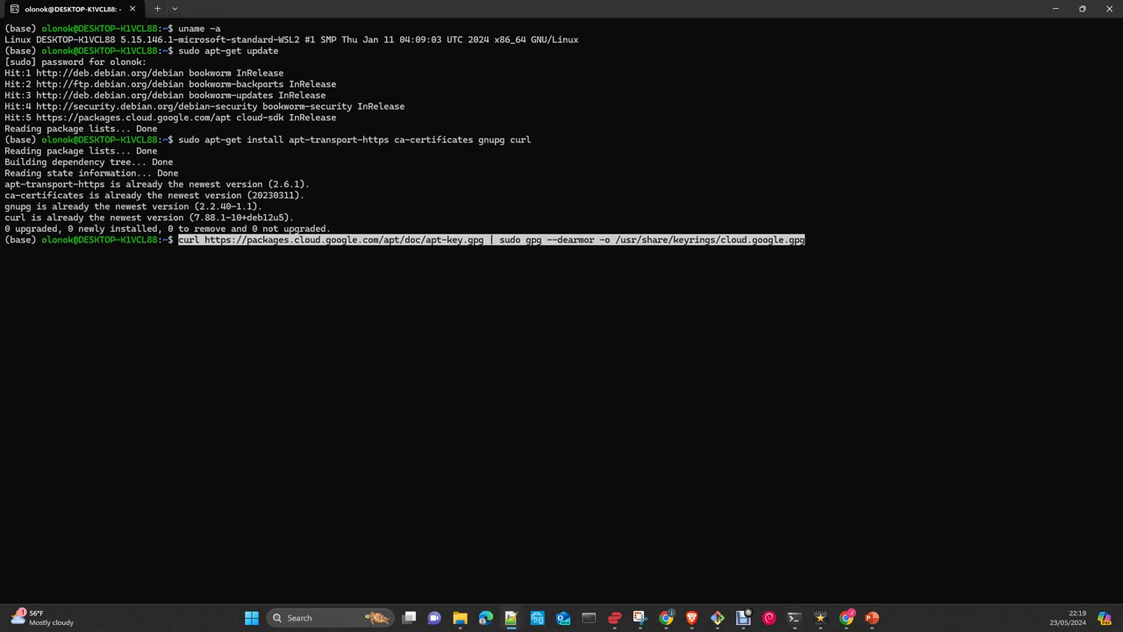
left_click(361, 267)
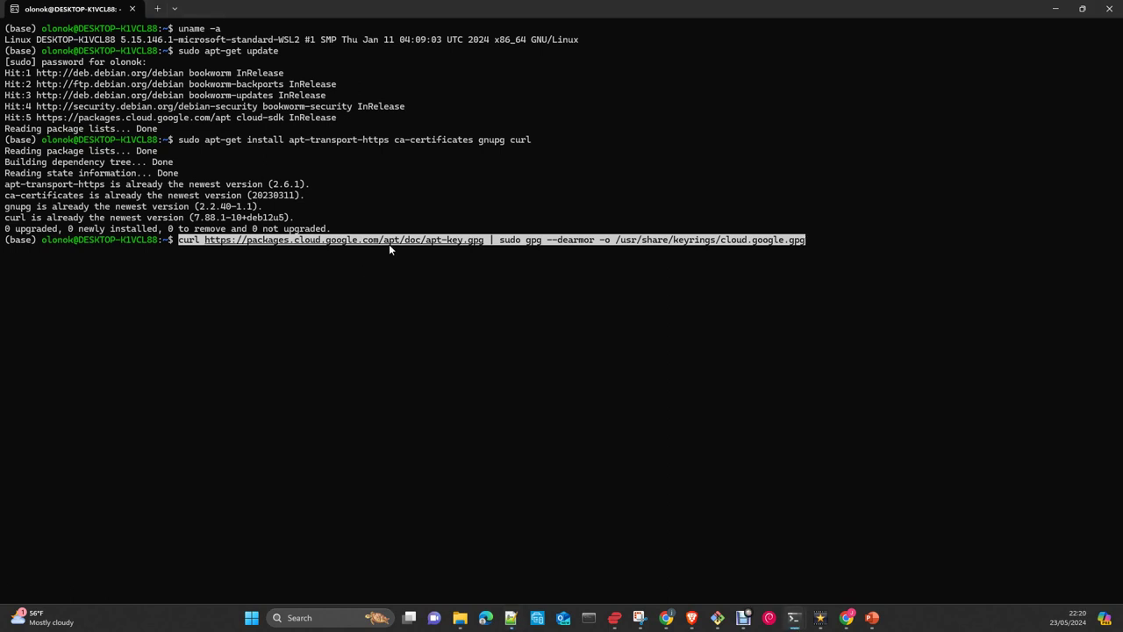
key("ctrl+c")
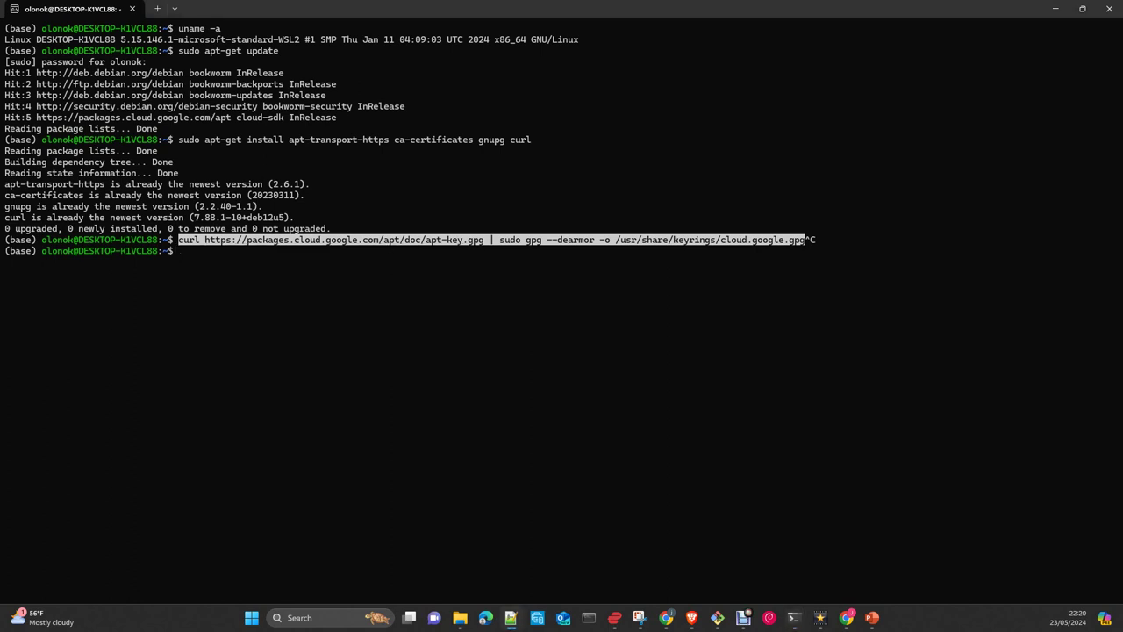
right_click(200, 263)
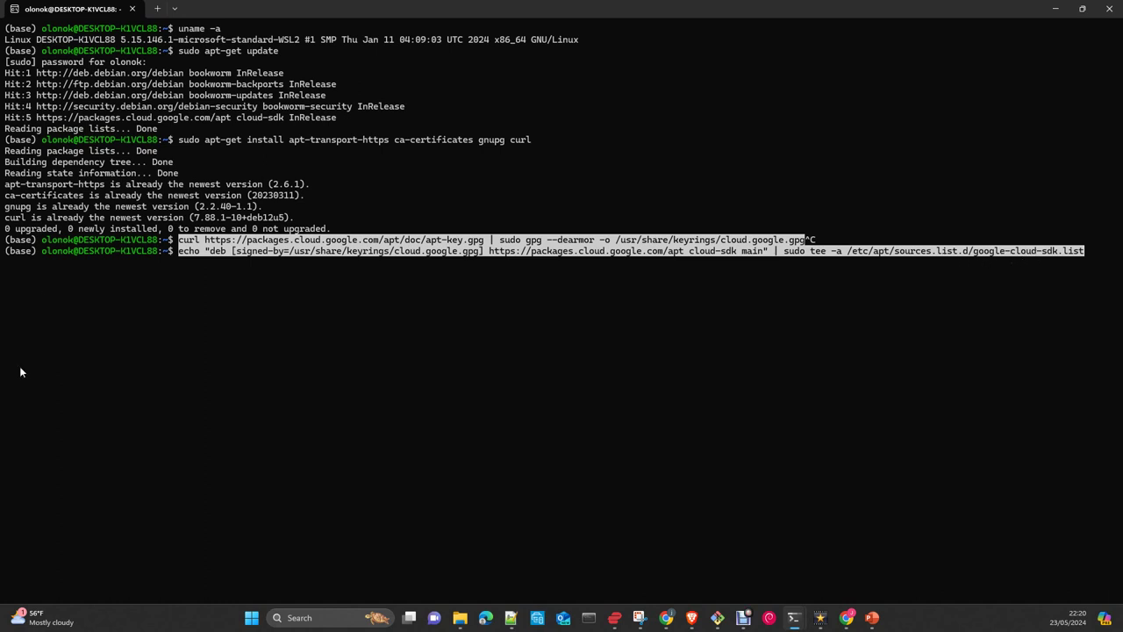
key("ctrl+c")
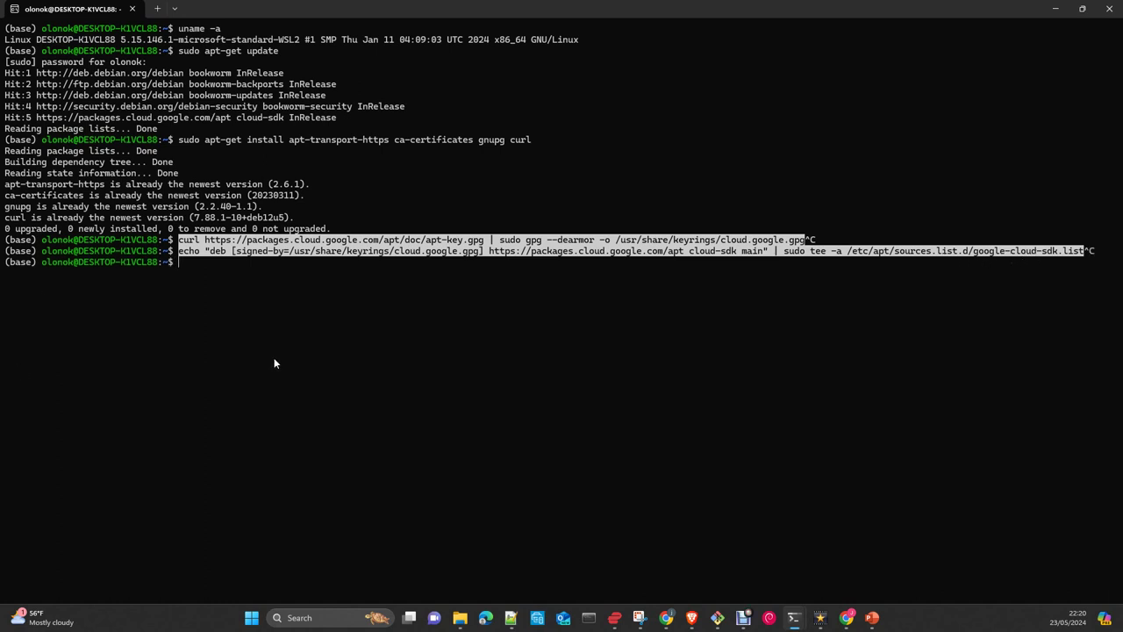
key("alt+Tab")
right_click(283, 288)
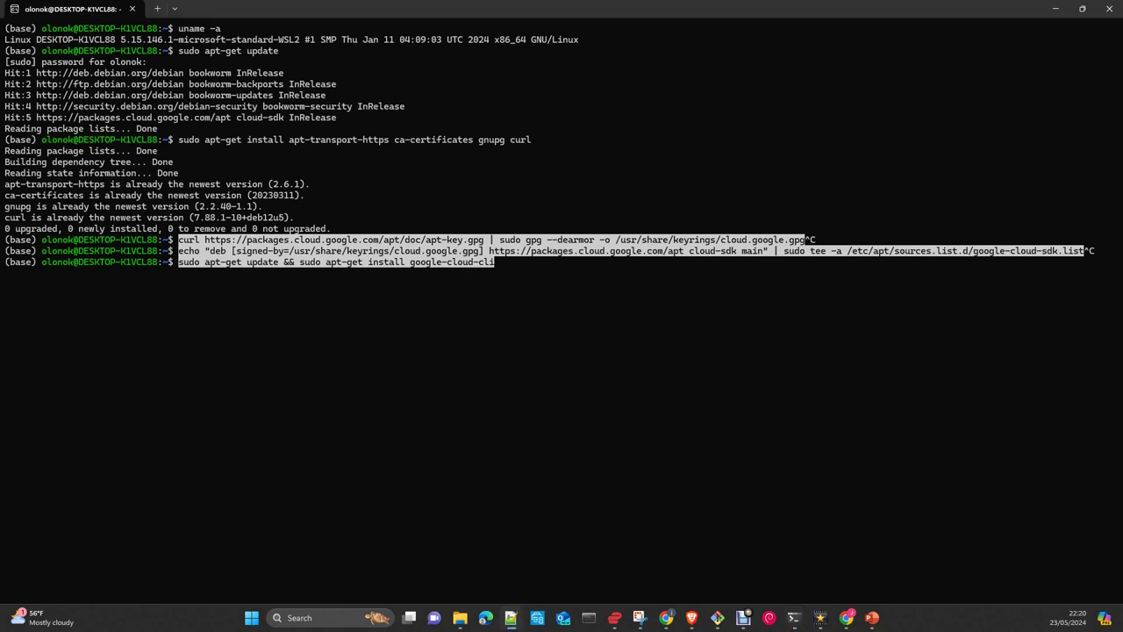
left_click(165, 313)
key("ctrl+c")
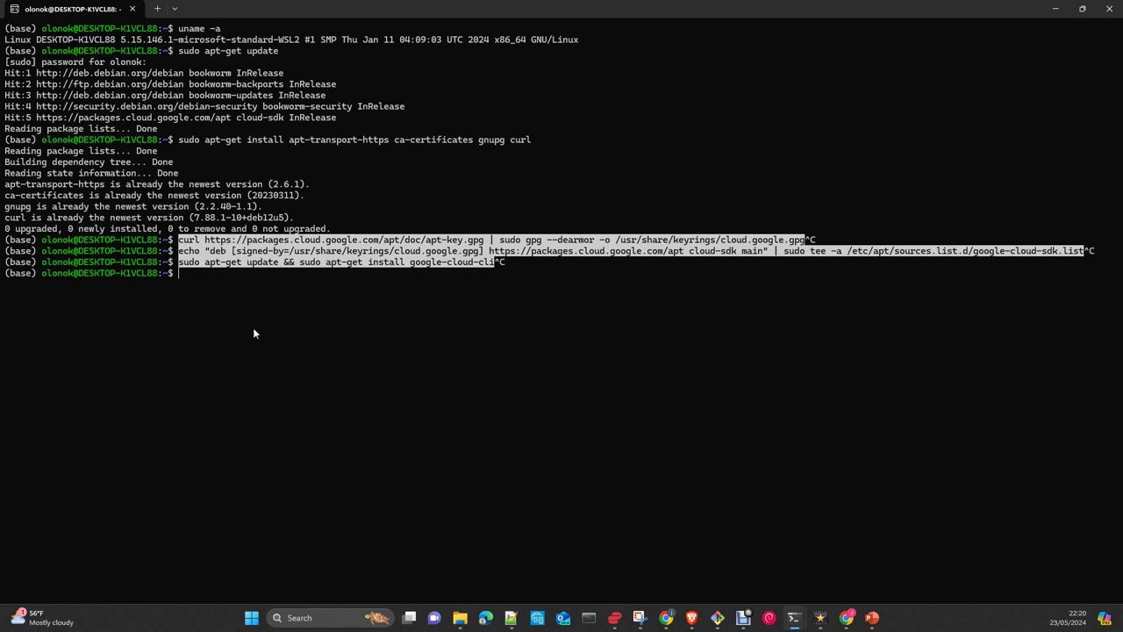
Clear the terminal, run gcloud init, and choose to re-initialize the default configuration with new settings.
type("clear")
key("Return")
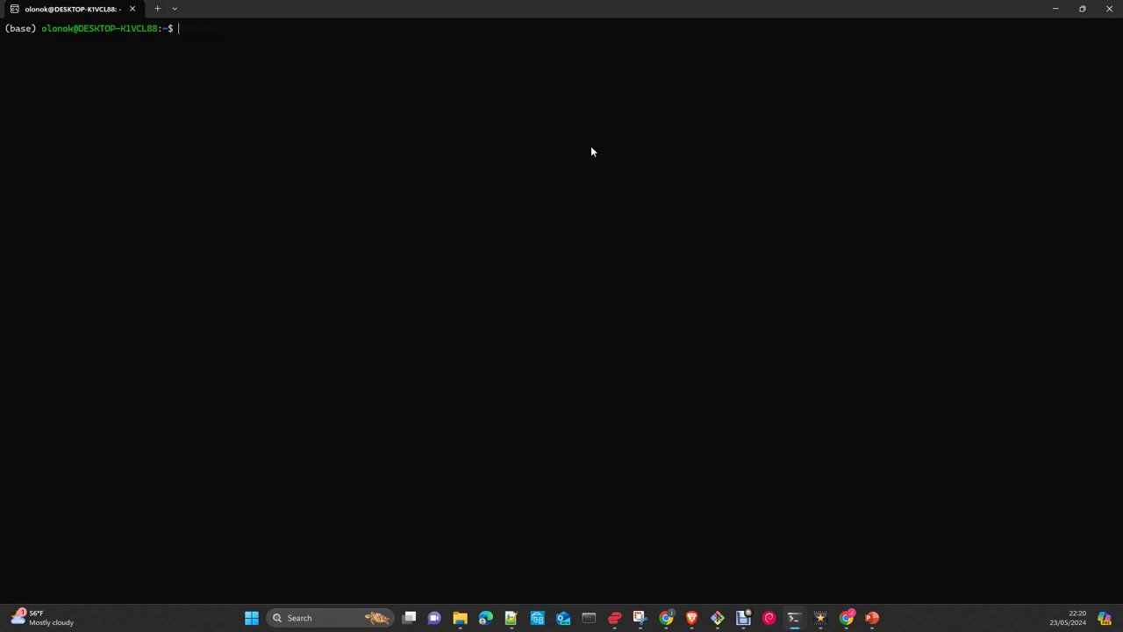
key("ctrl+v")
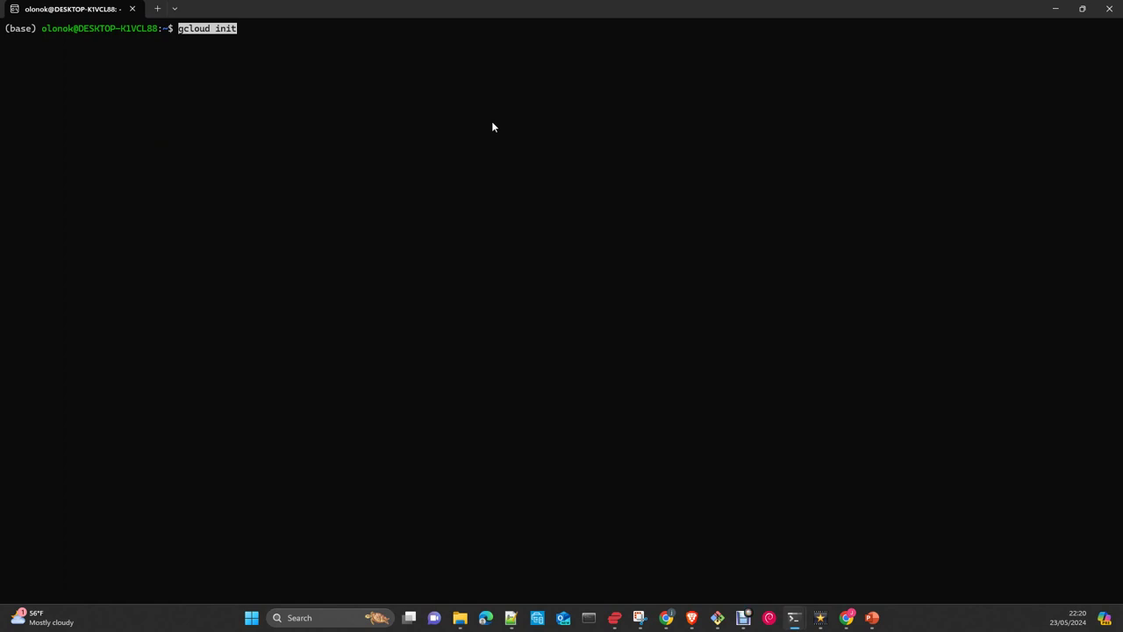
key("Return")
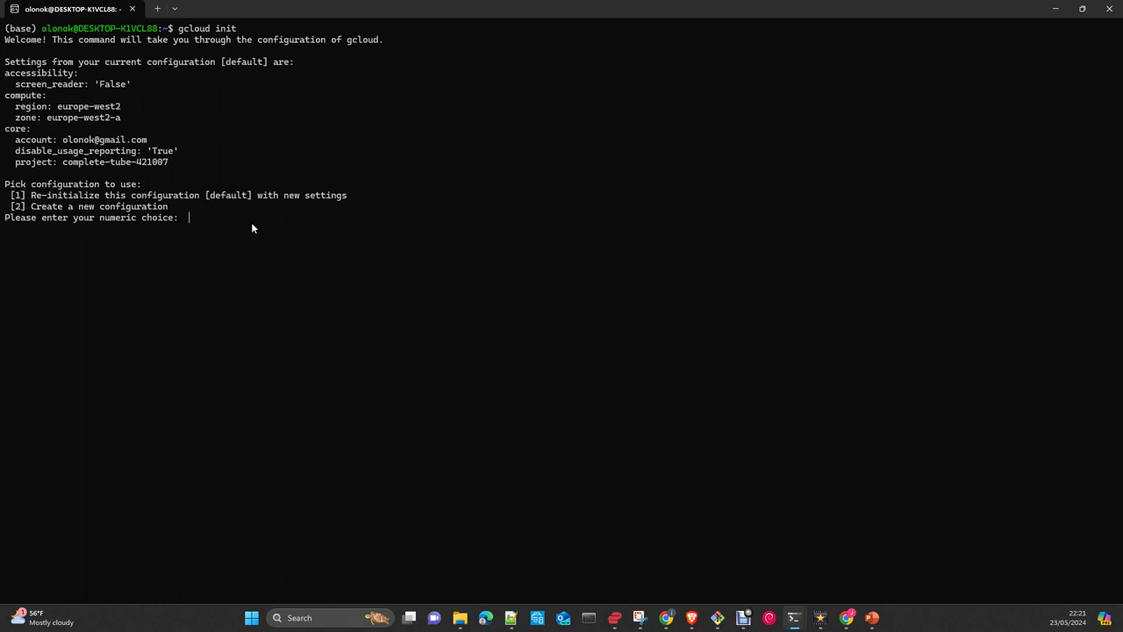
type("1")
key("Return")
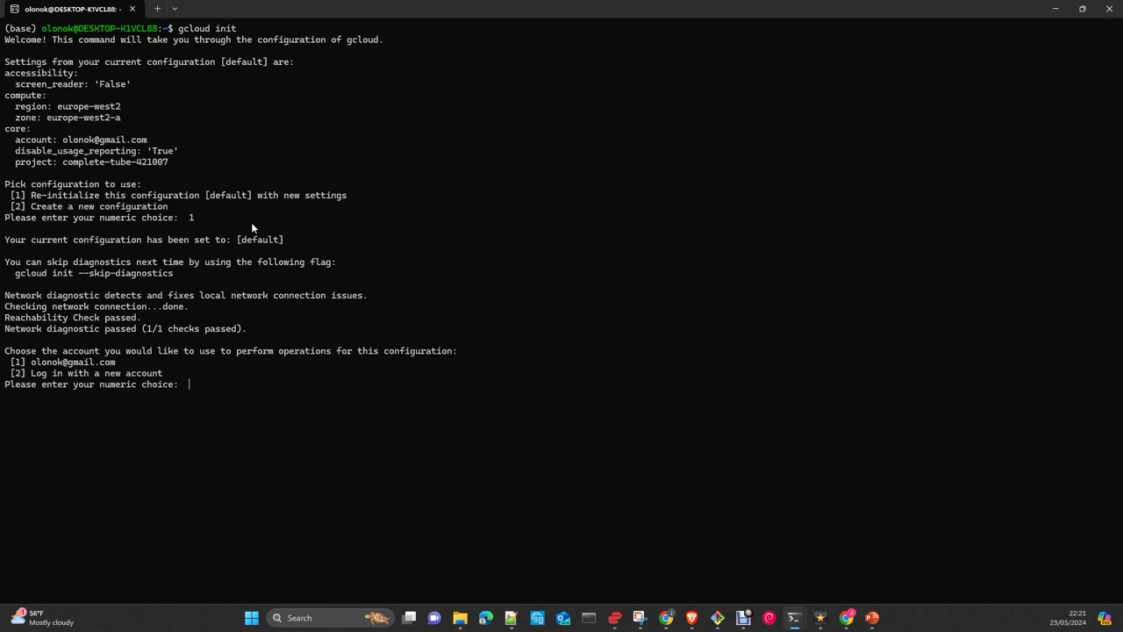
Choose the existing Google account for the configuration and set complete-tube-421007 as the cloud project.
type("1")
key("Return")
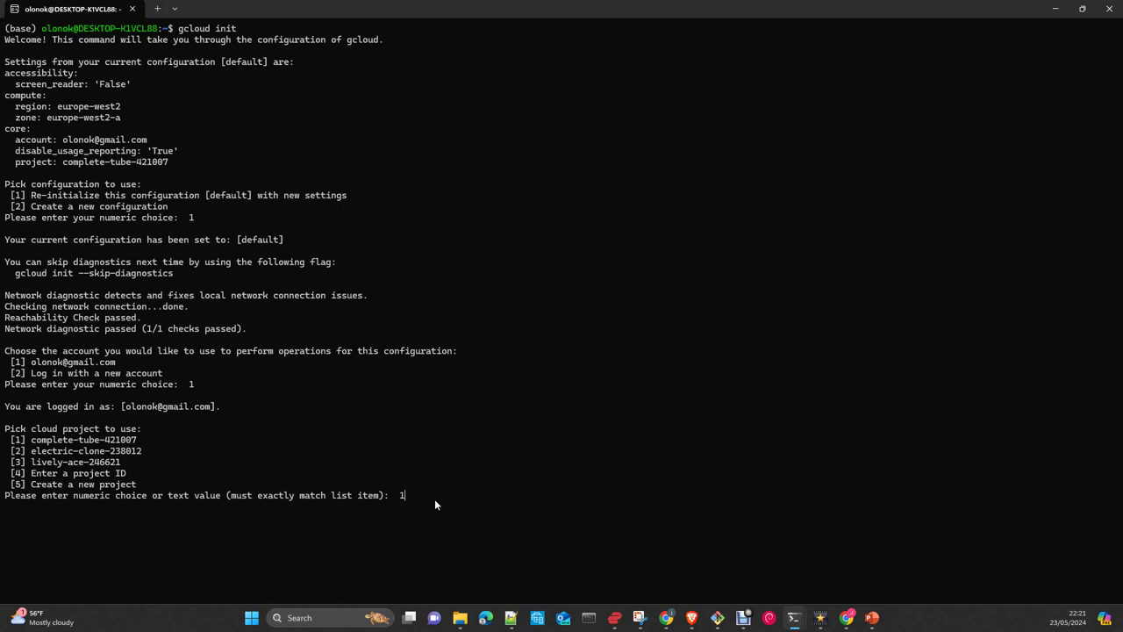
key("Return")
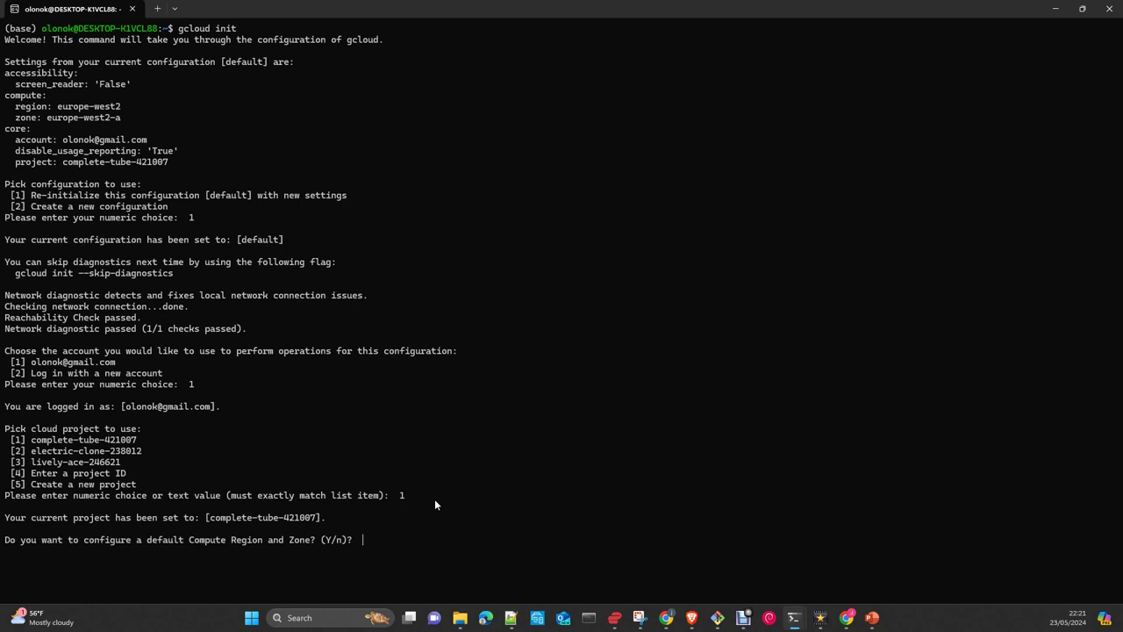
Agree to configure a default Compute region and zone, and set the zone to europe-west2-a.
type("Y")
key("Return")
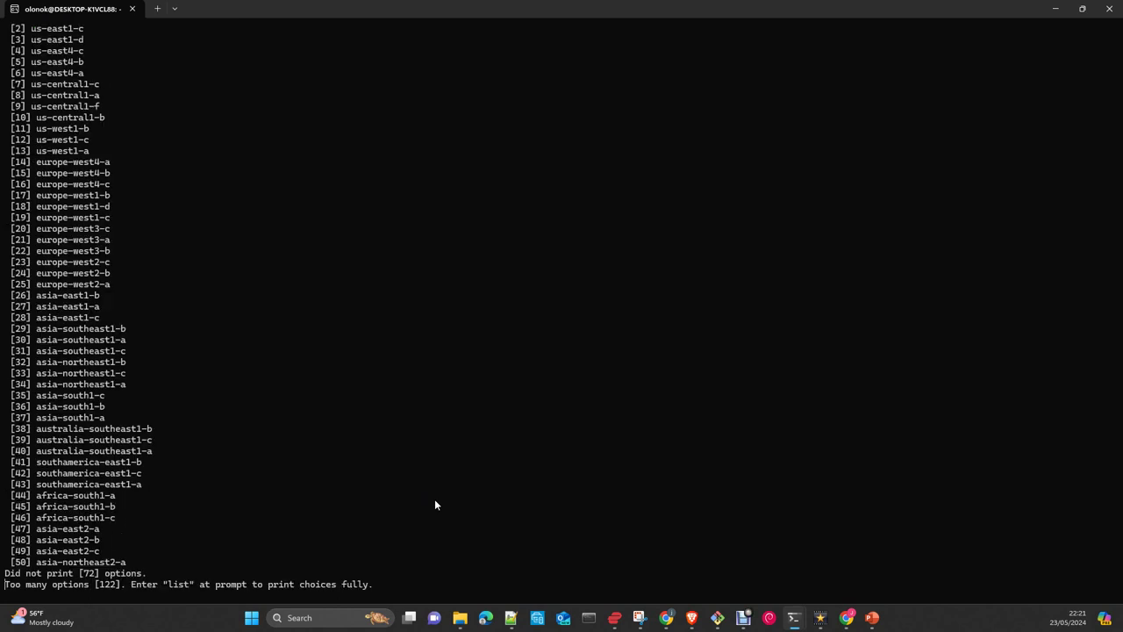
type("e")
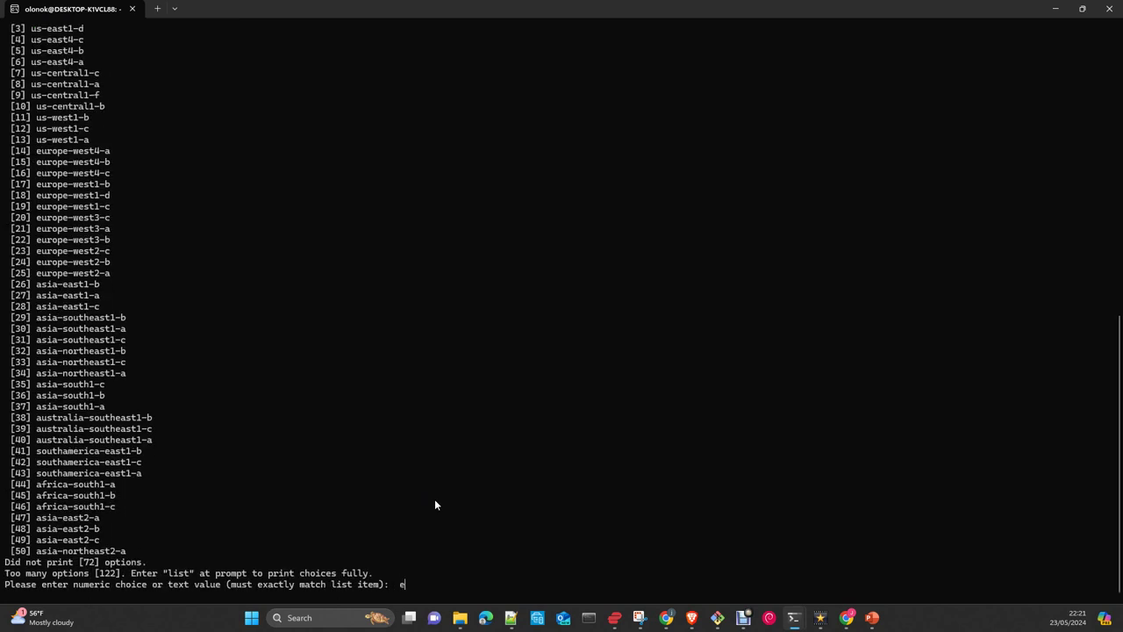
type("urope-west2-a")
key("Return")
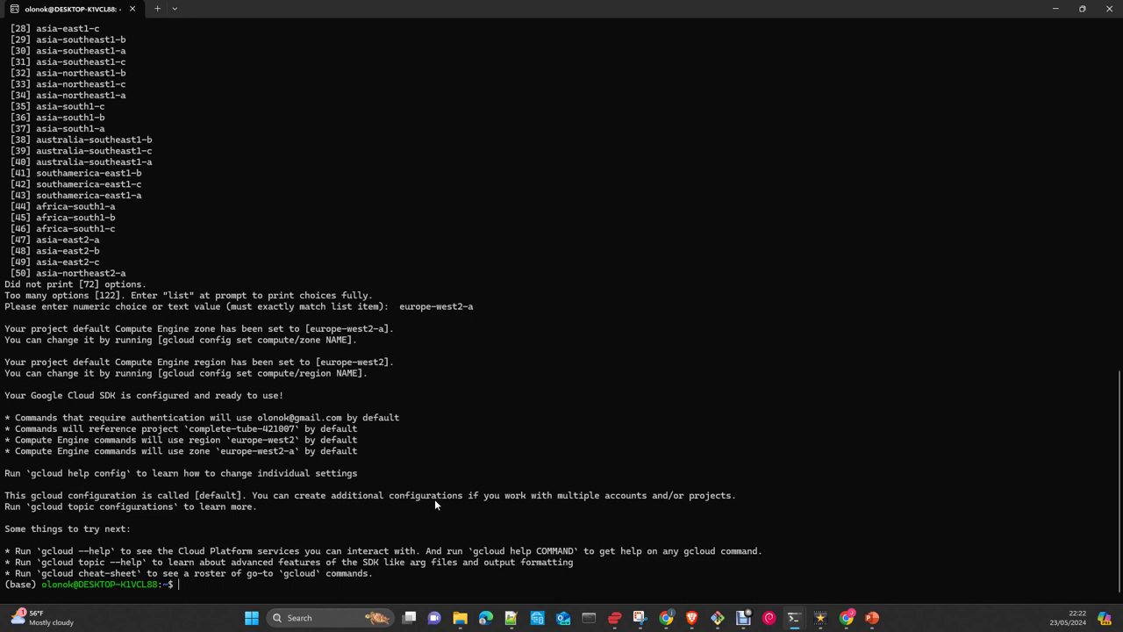
Display the App Engine command group's help with gcloud app --help.
type("gcloud app --help")
key("Return")
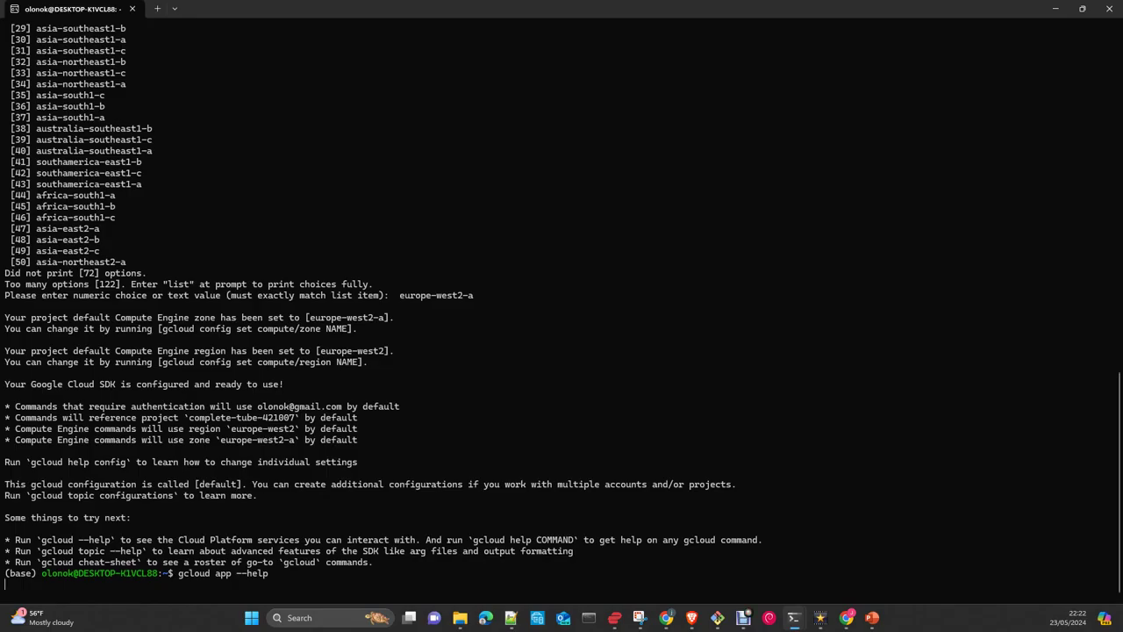
key("alt+Tab")
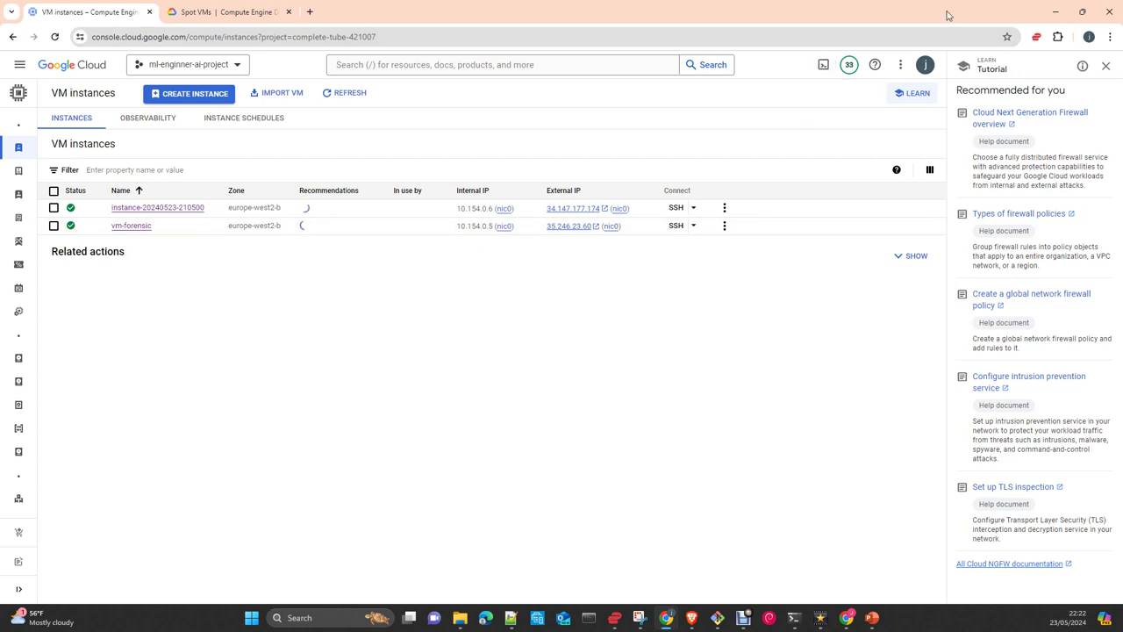
left_click_drag(938, 17, 530, 70)
key("alt+Tab")
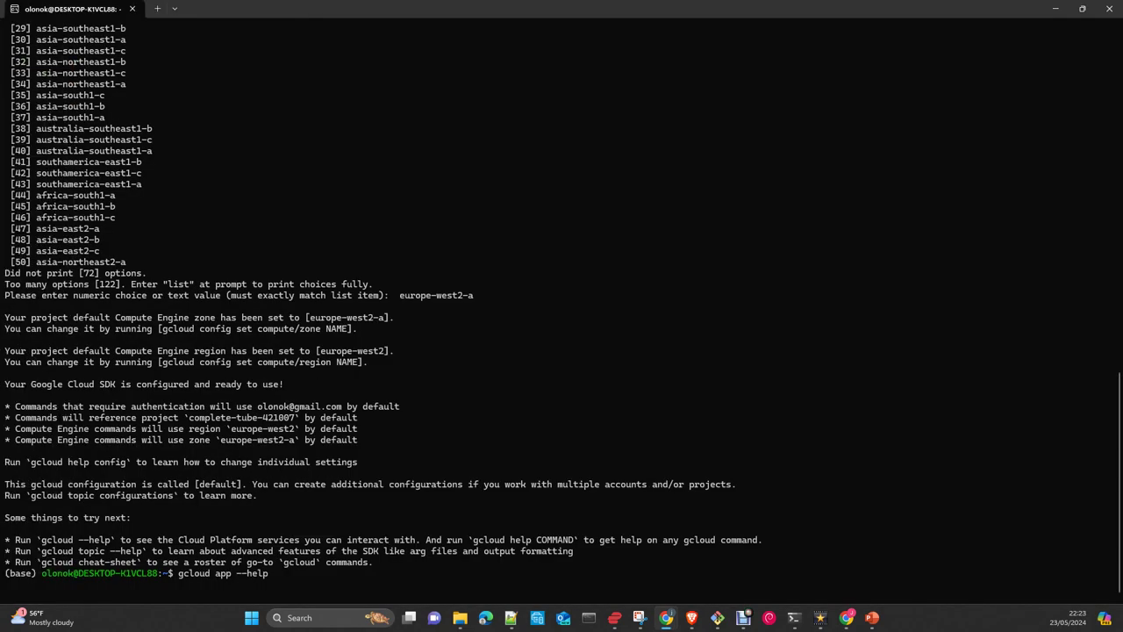
key("Return")
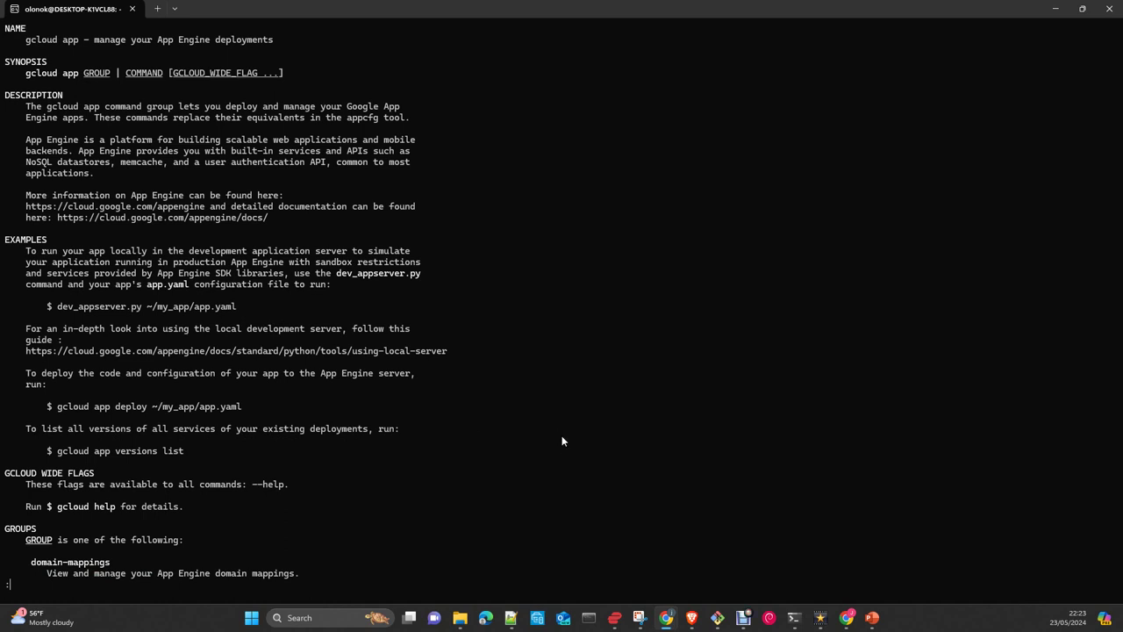
left_click(644, 309)
key("super+d")
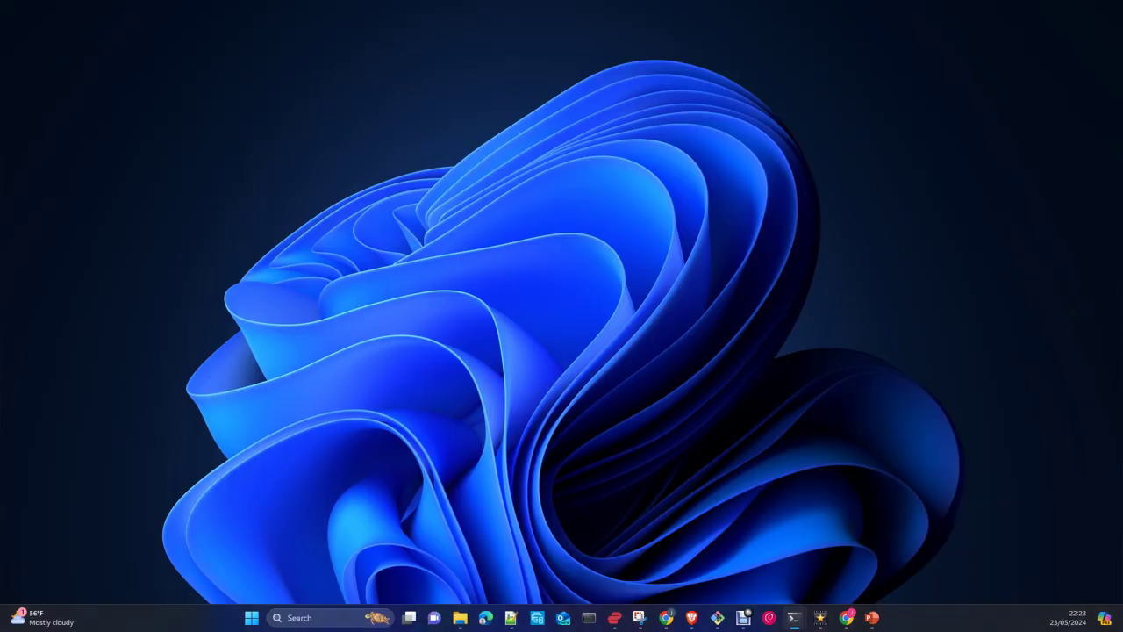
key("super+d")
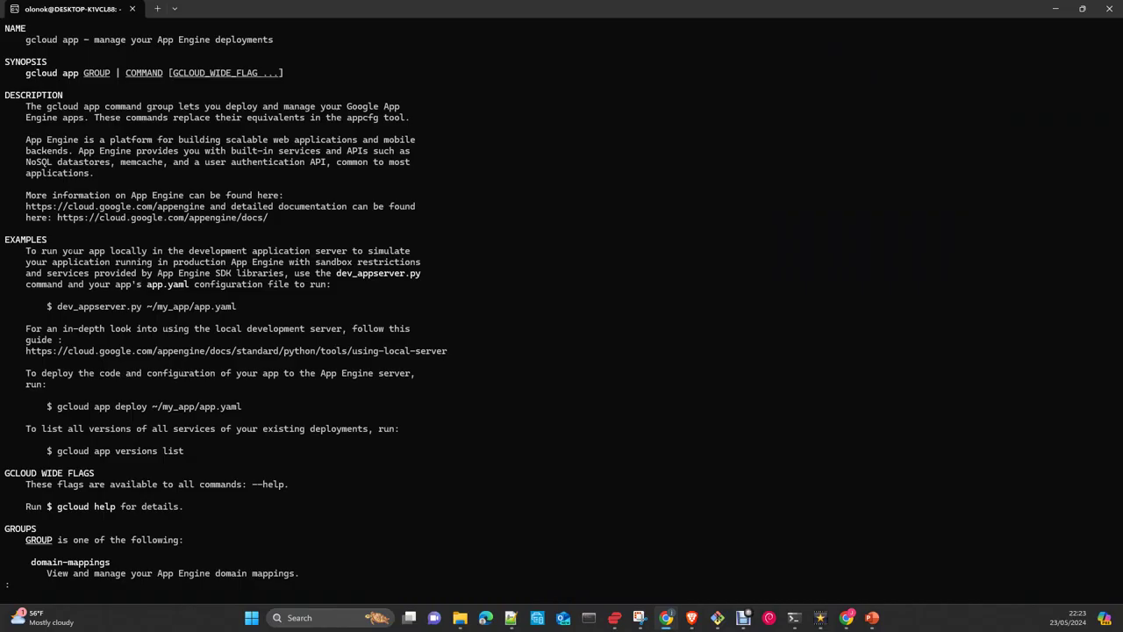
Switch to the browser's Install the gcloud CLI page and review the Debian/Ubuntu prerequisites, key import, package source, installation commands and optional components.
left_click(666, 618)
left_click(688, 199)
scroll(664, 320, "up", 20)
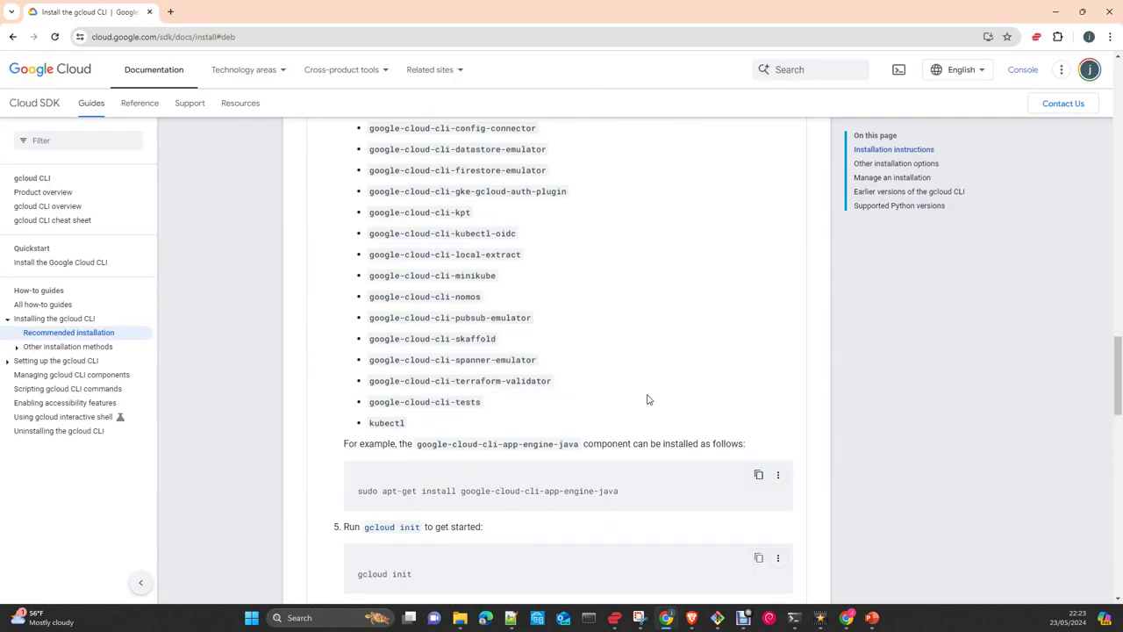
scroll(656, 394, "up", 3)
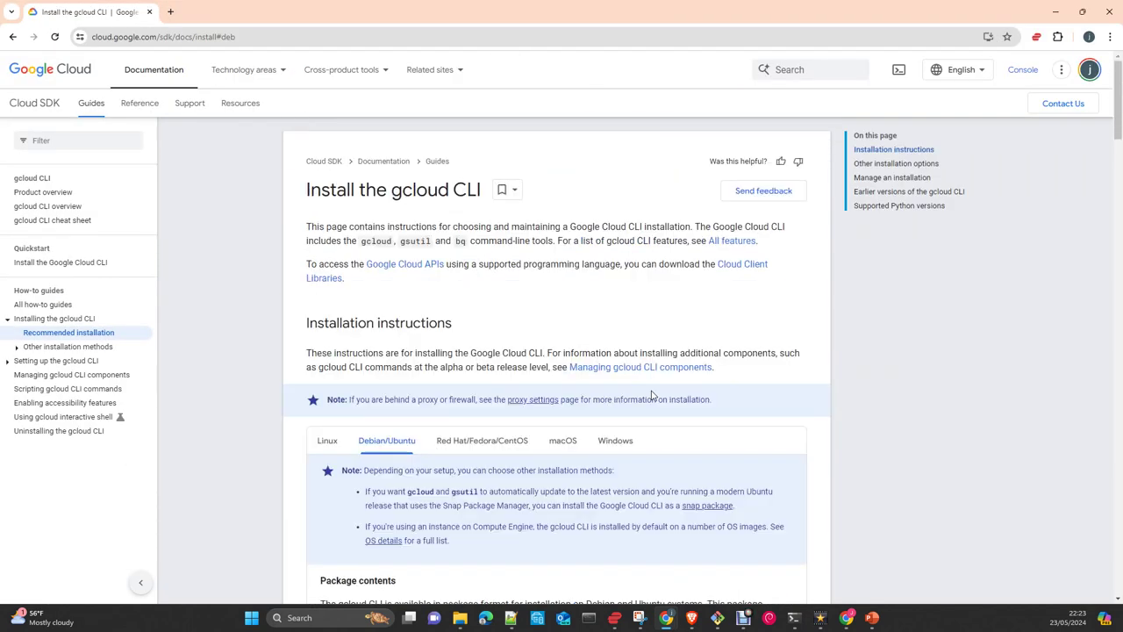
scroll(657, 394, "down", 2)
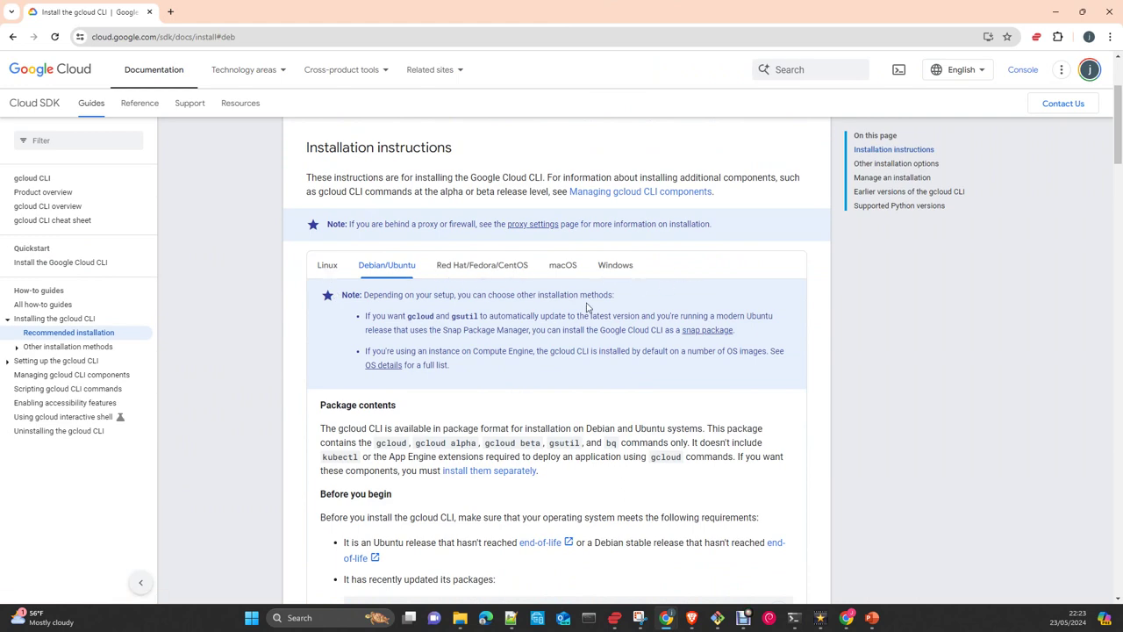
scroll(573, 349, "down", 4)
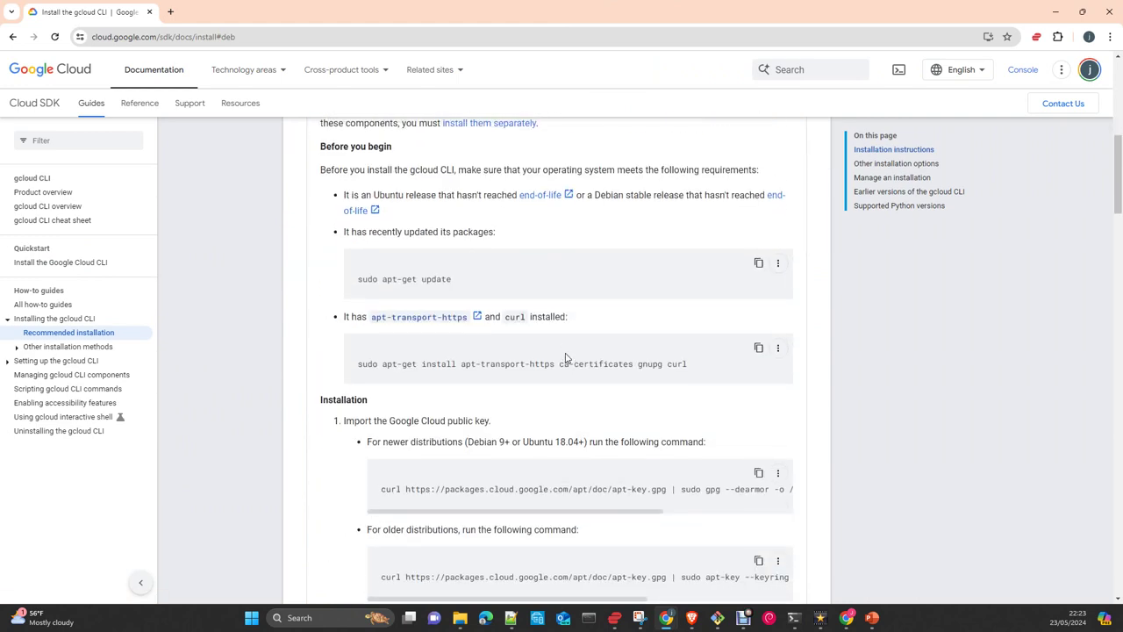
scroll(568, 358, "up", 2)
scroll(571, 352, "down", 1)
scroll(570, 351, "down", 1)
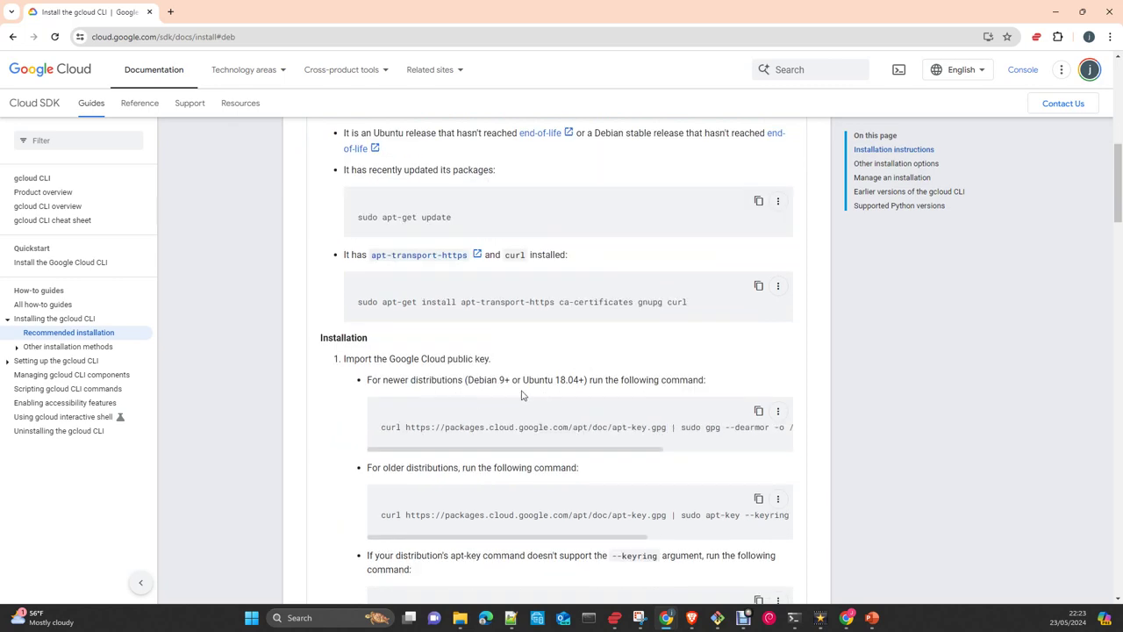
scroll(582, 407, "down", 3)
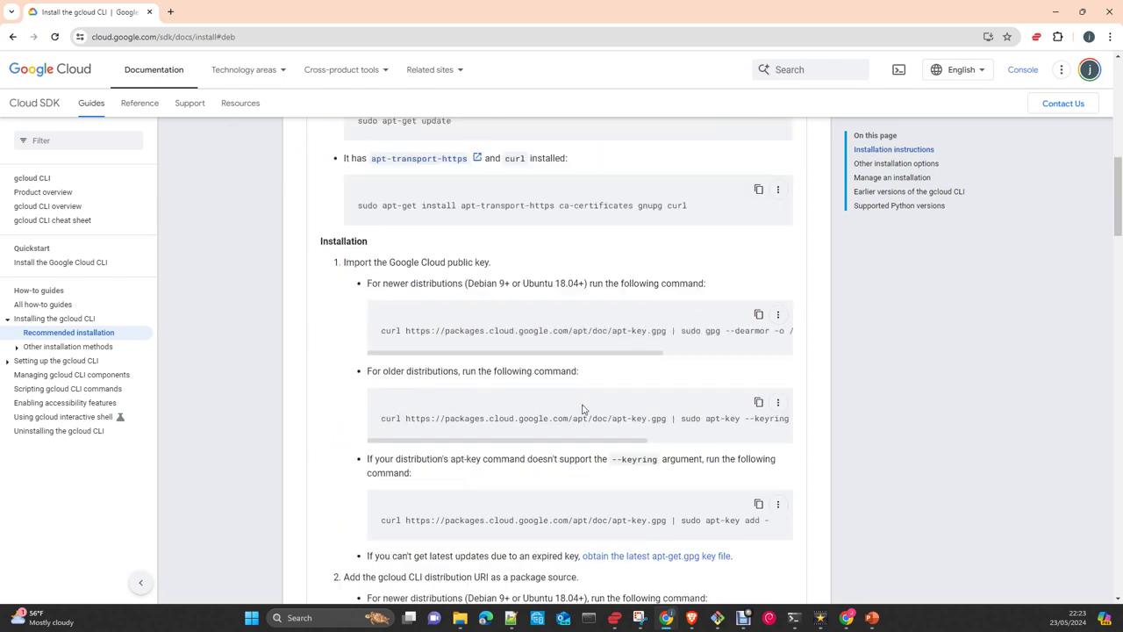
scroll(596, 436, "down", 7)
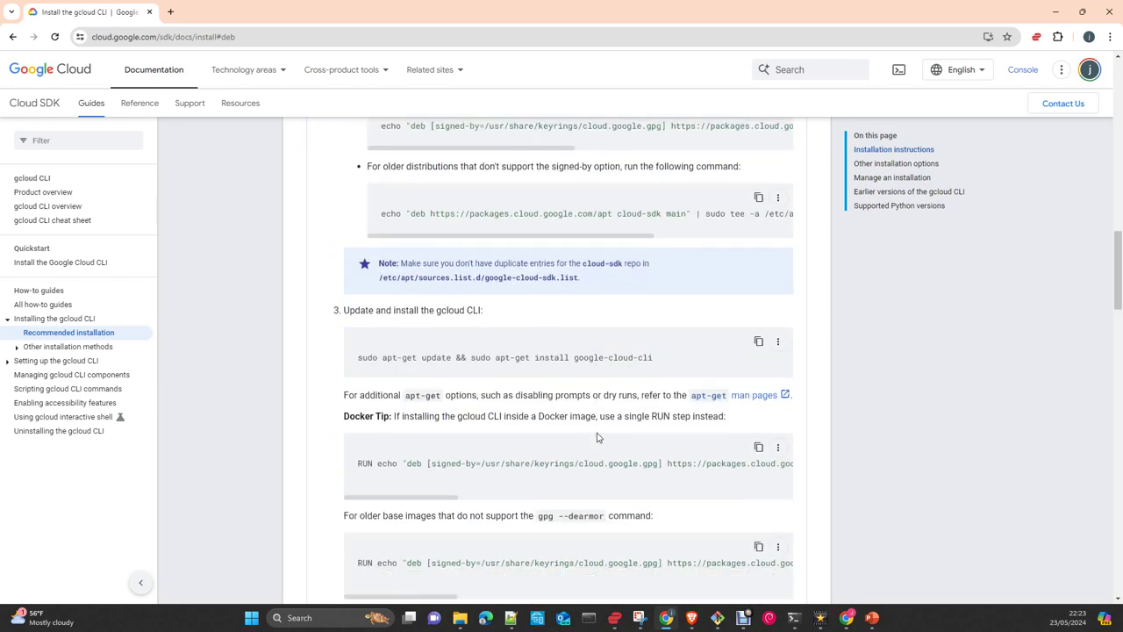
scroll(599, 433, "down", 3)
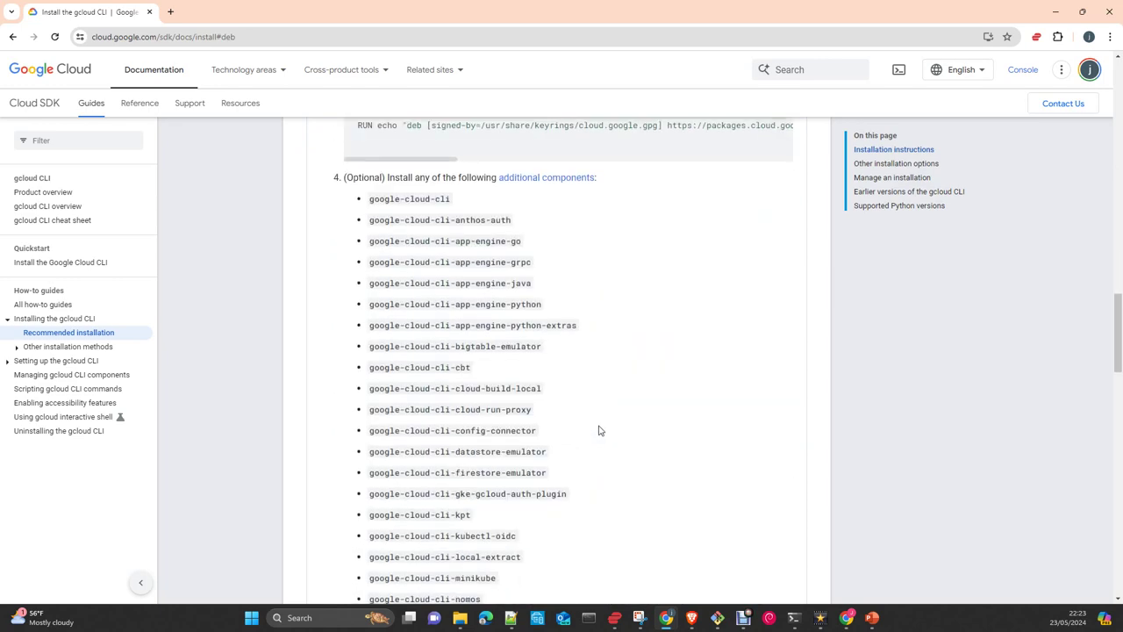
scroll(601, 430, "up", 6)
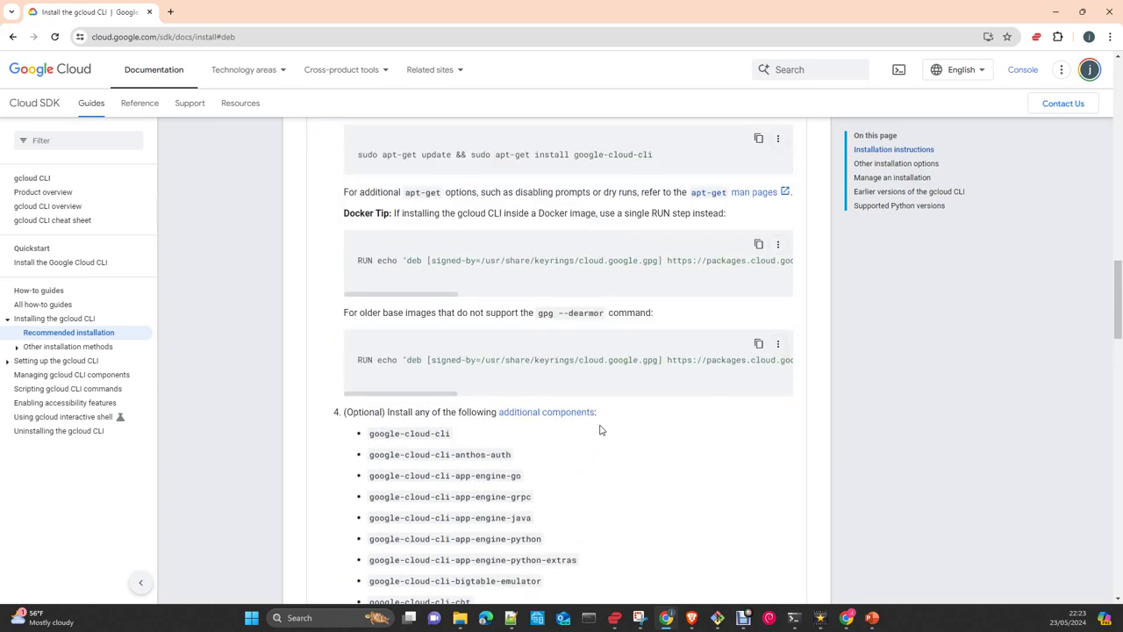
scroll(600, 430, "up", 2)
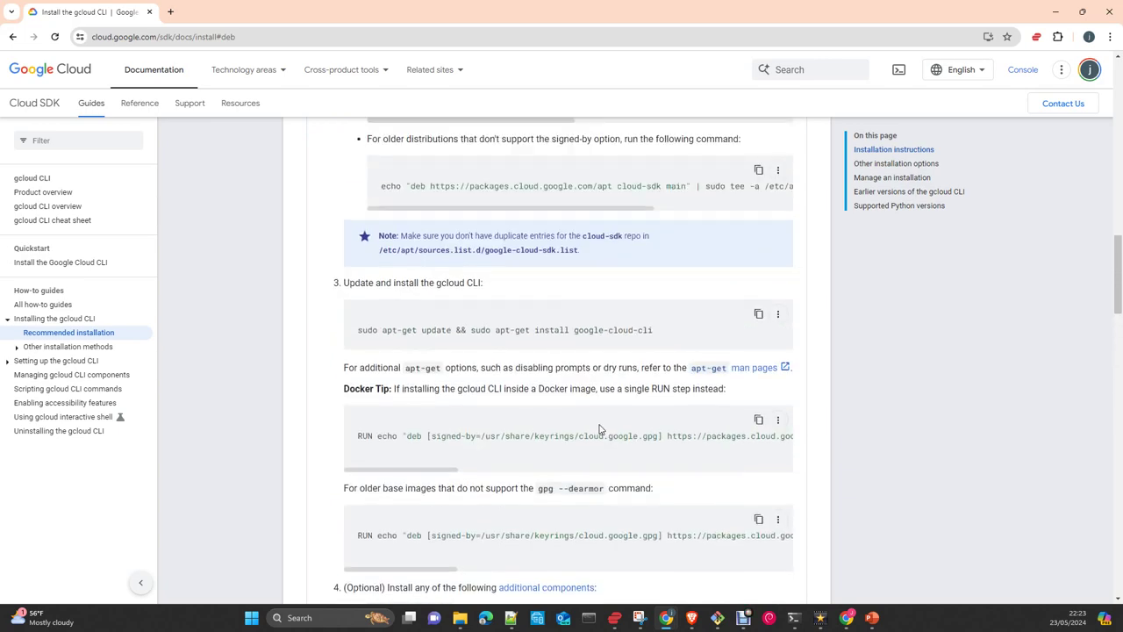
scroll(600, 430, "down", 1)
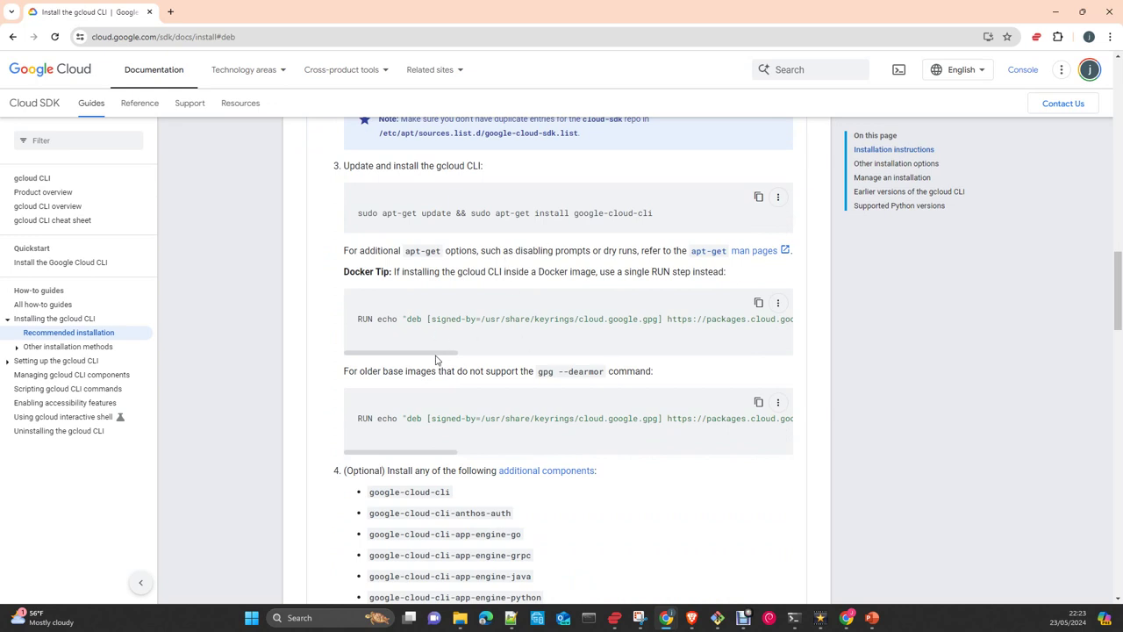
mouse_move(429, 353)
left_mouse_down()
mouse_move(523, 362)
mouse_move(429, 362)
left_mouse_up()
scroll(532, 361, "up", 3)
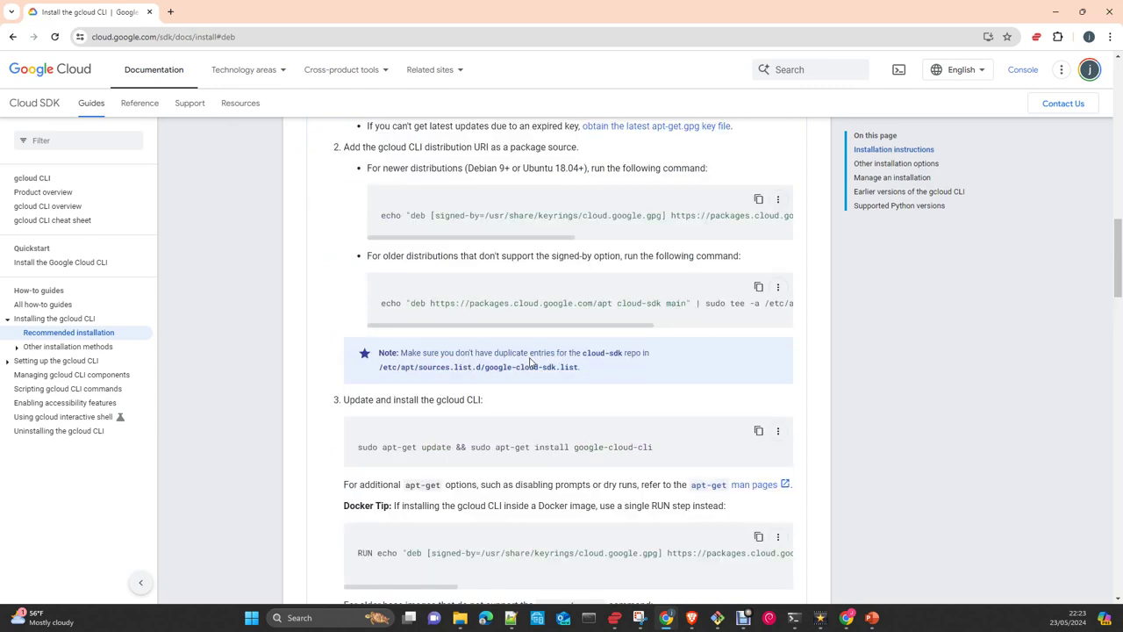
scroll(530, 359, "up", 6)
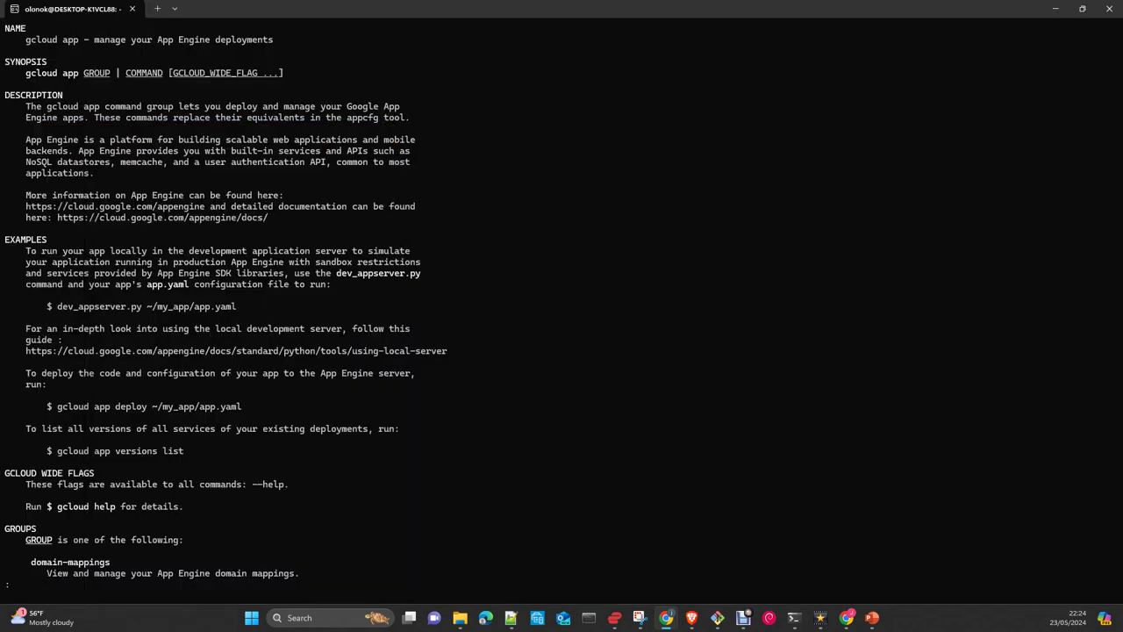
Back in the terminal, leave the gcloud app help and return to an empty shell prompt.
key("Down")
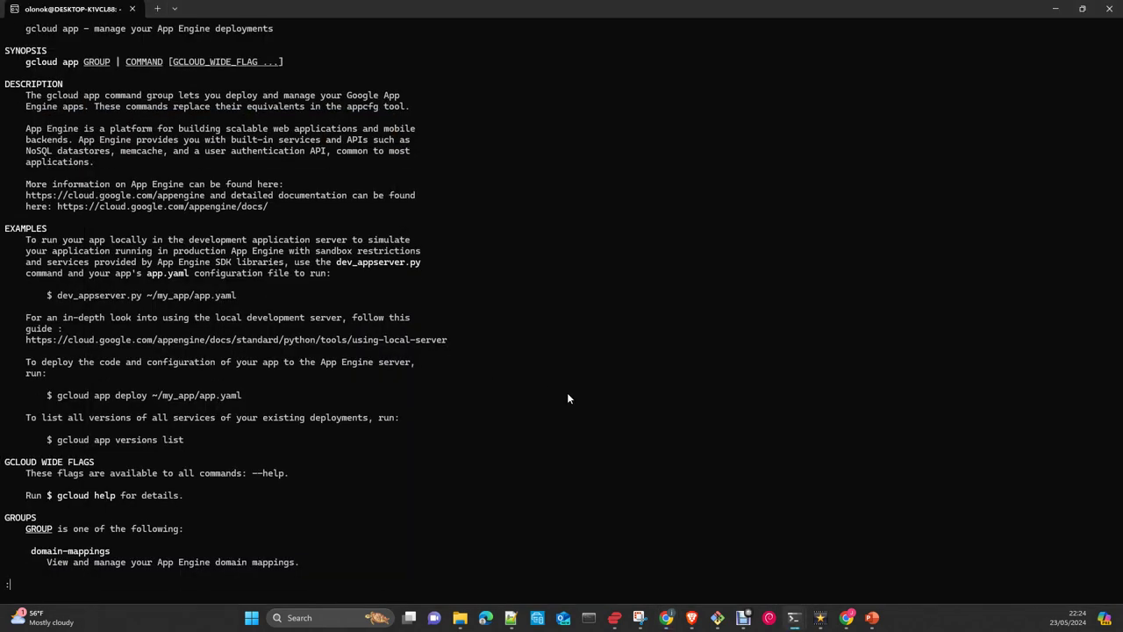
key("ctrl+c")
key("Return")
key("Return")
key("Return")
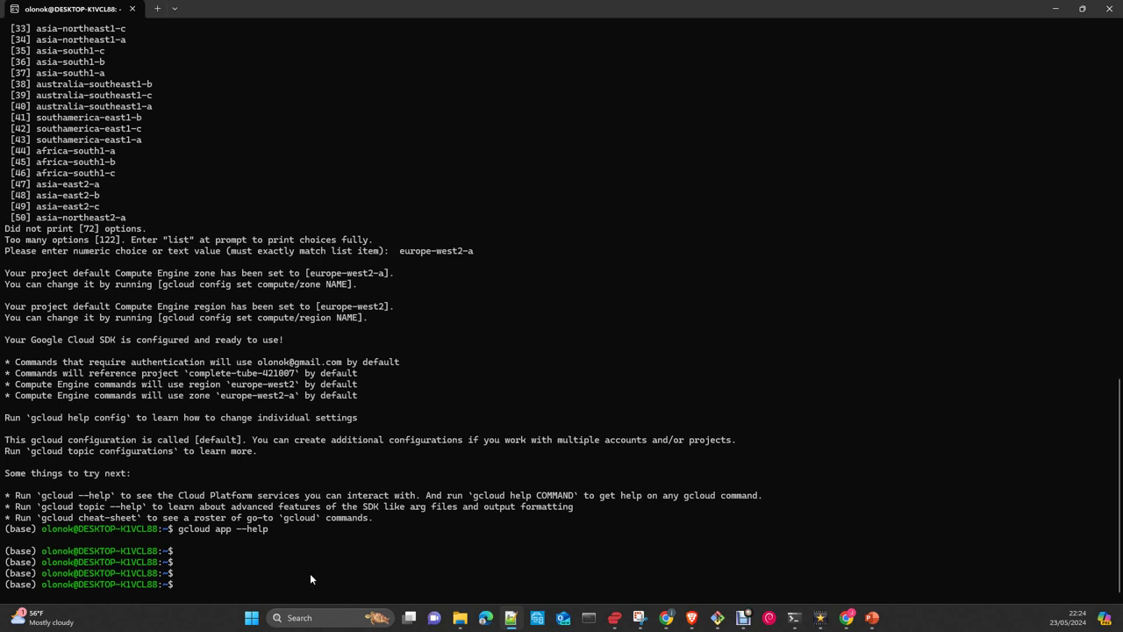
Paste the prepared ssh-keygen command for a 2048-bit RSA key and change its output file to ~/.ssh/vm-forensic-2.
key("ctrl+v")
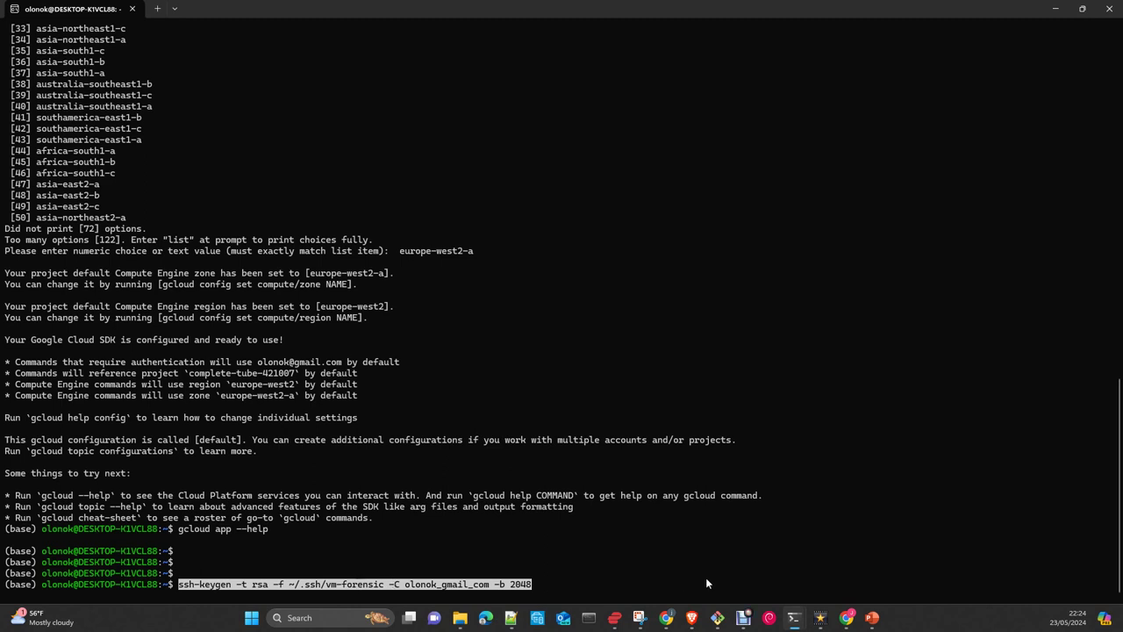
key("End")
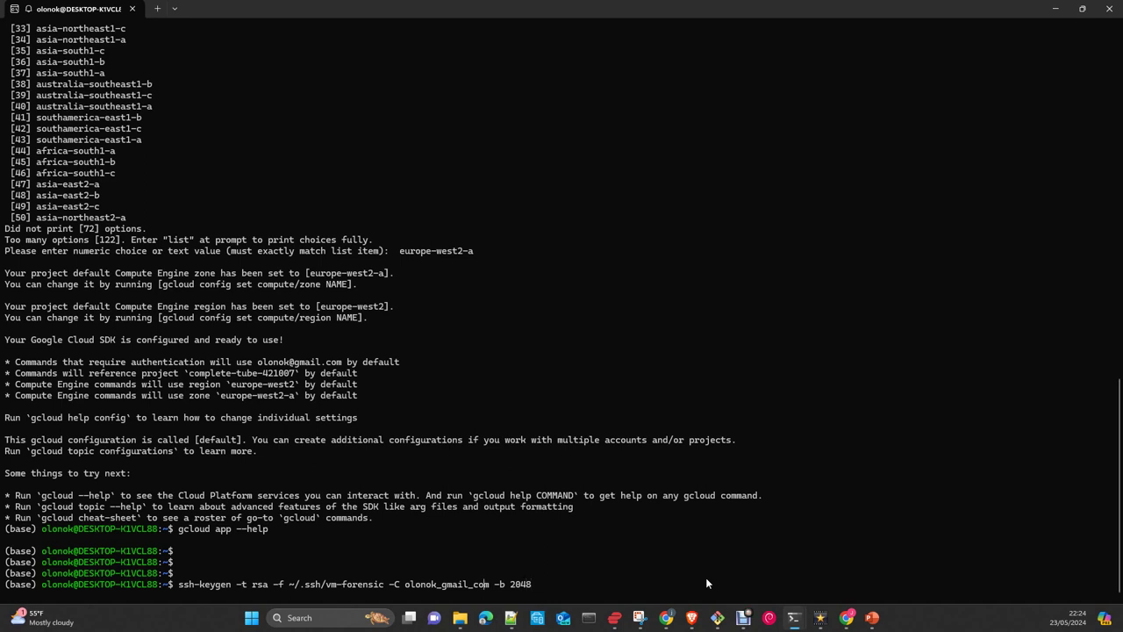
key("Left")
key("Left")
key("Left")
key("Left")
key("Left")
key("Left")
key("Left")
key("Left")
key("Left")
key("Left")
key("Left")
key("Left")
key("Left")
key("Left")
key("Left")
key("Left")
key("Left")
key("Left")
key("Left")
key("Left")
type("-2")
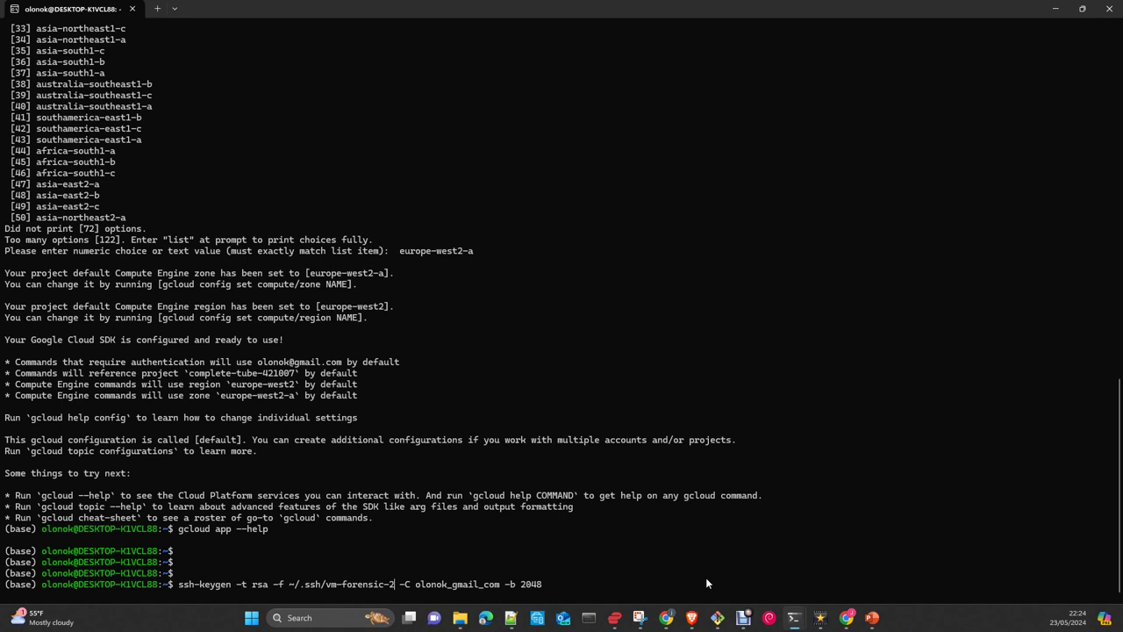
key("Left")
key("Left")
key("Left")
key("Left")
key("Left")
key("Left")
key("Left")
key("Left")
key("Left")
key("Left")
key("Left")
key("Left")
key("Left")
key("Left")
key("Left")
key("Left")
key("Left")
key("Left")
key("Left")
key("Left")
key("Left")
key("Left")
key("Left")
key("Left")
key("Left")
key("Left")
key("Left")
key("Left")
key("Left")
key("Left")
key("Left")
key("Right")
key("Right")
key("Right")
key("Right")
key("Right")
key("Right")
key("Right")
key("Right")
key("Right")
key("Right")
key("Right")
key("Right")
key("Right")
key("Right")
key("Right")
key("Right")
key("Right")
key("Right")
key("Left")
key("Right")
key("Right")
key("Right")
key("Right")
key("Right")
key("Left")
key("Left")
key("Right")
key("Right")
key("Left")
key("Left")
key("Right")
key("Right")
key("Right")
key("Right")
key("Right")
key("Right")
key("Right")
key("Right")
key("Right")
key("Right")
key("Right")
key("Right")
key("Right")
key("Right")
key("Right")
key("Right")
key("Right")
key("Right")
key("Right")
key("Right")
key("Right")
key("Right")
key("Right")
key("Right")
key("Right")
key("Right")
key("Right")
key("Right")
key("Right")
key("Right")
key("Right")
key("Right")
key("Right")
key("Right")
key("Left")
key("Right")
key("Right")
key("Left")
key("Right")
key("Right")
Generate the key pair with an empty passphrase and list the key files with ls -l .ssh.
key("Return")
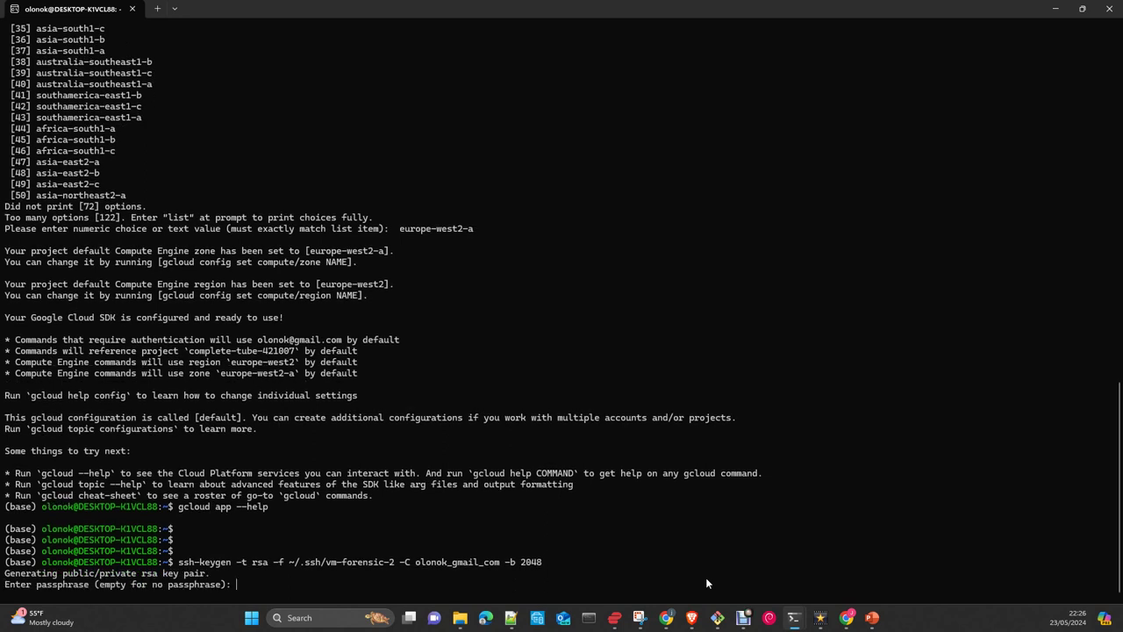
key("Return")
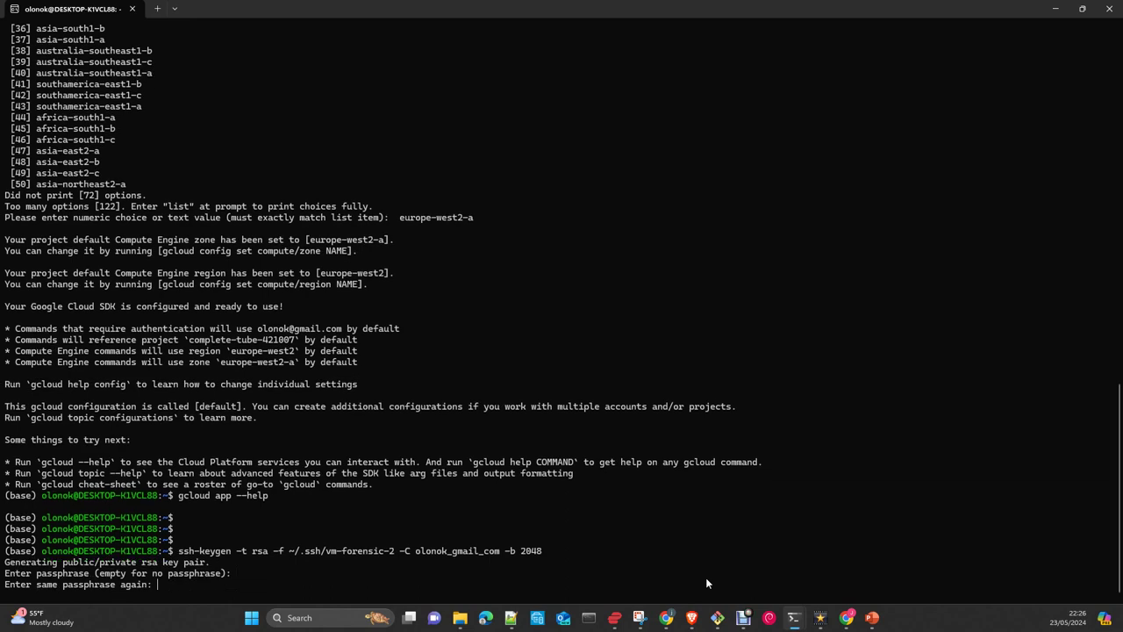
key("Return")
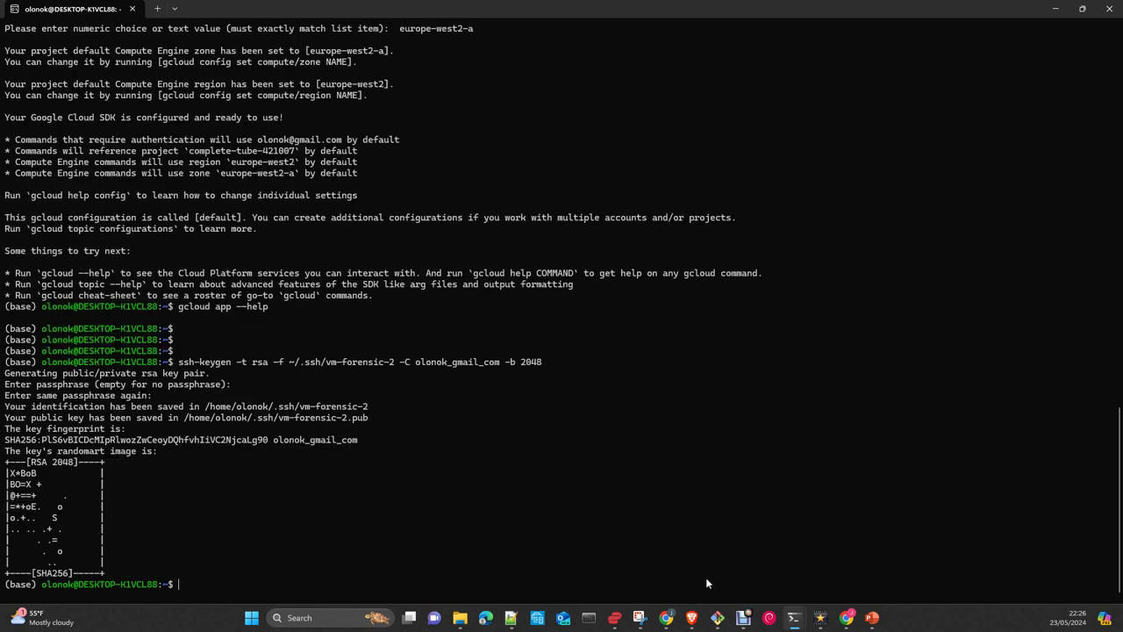
type("ls -l .ssh")
key("Return")
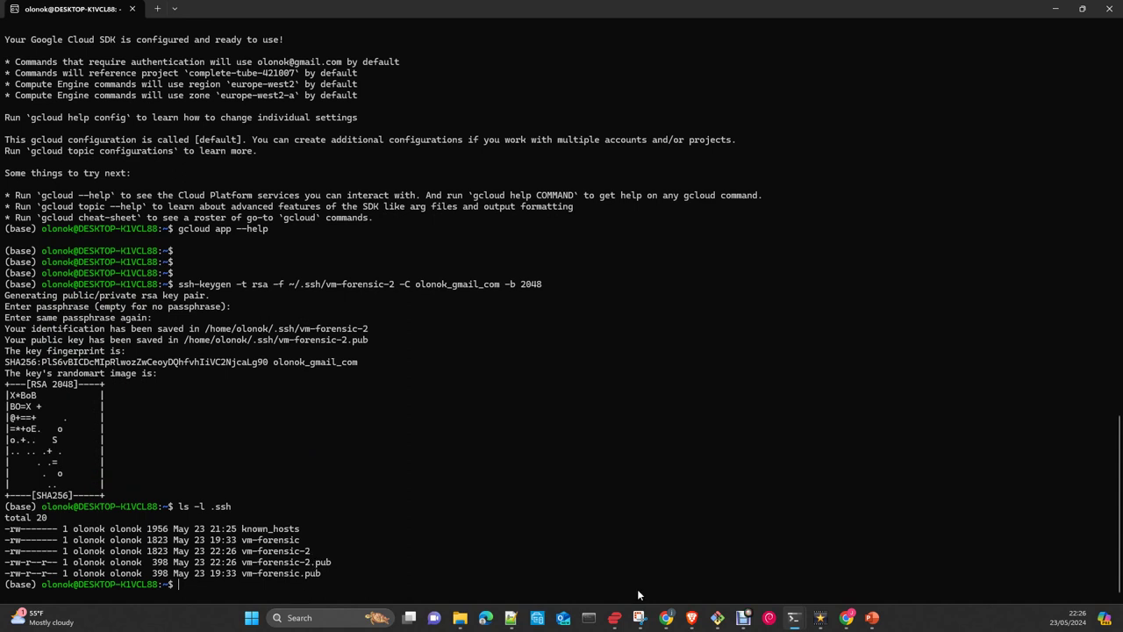
Display the public key with cat .ssh/vm-forensic-2.pub and copy the whole key text, including its comment.
type("cat .ssh/vm-f")
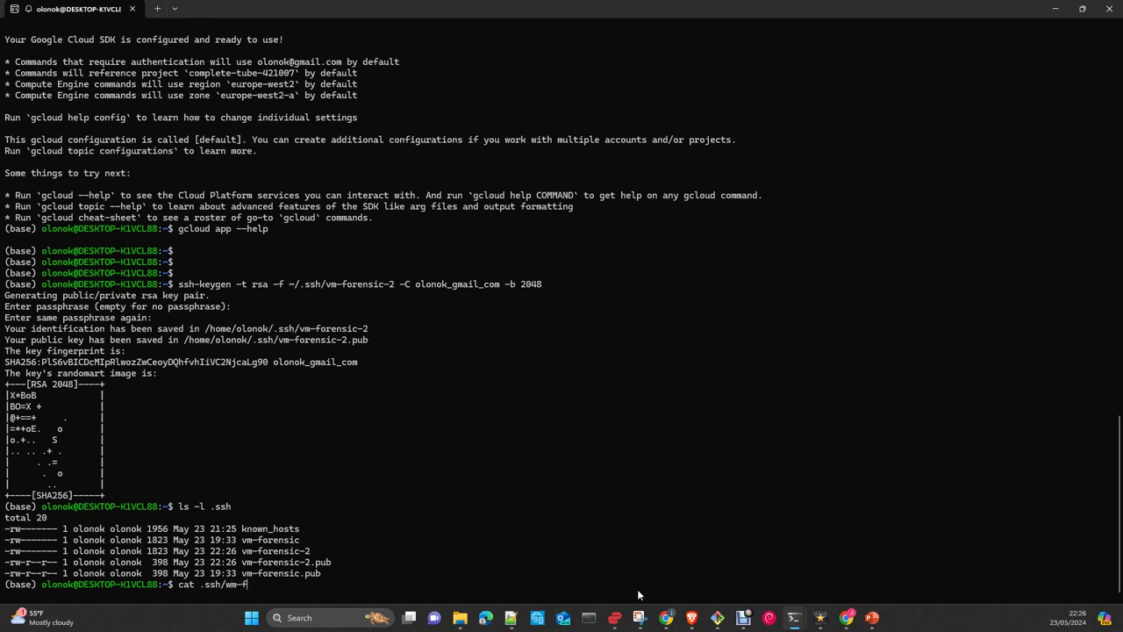
key("BackSpace")
key("BackSpace")
key("BackSpace")
type("m-fo")
key("Tab")
type("-2.pub")
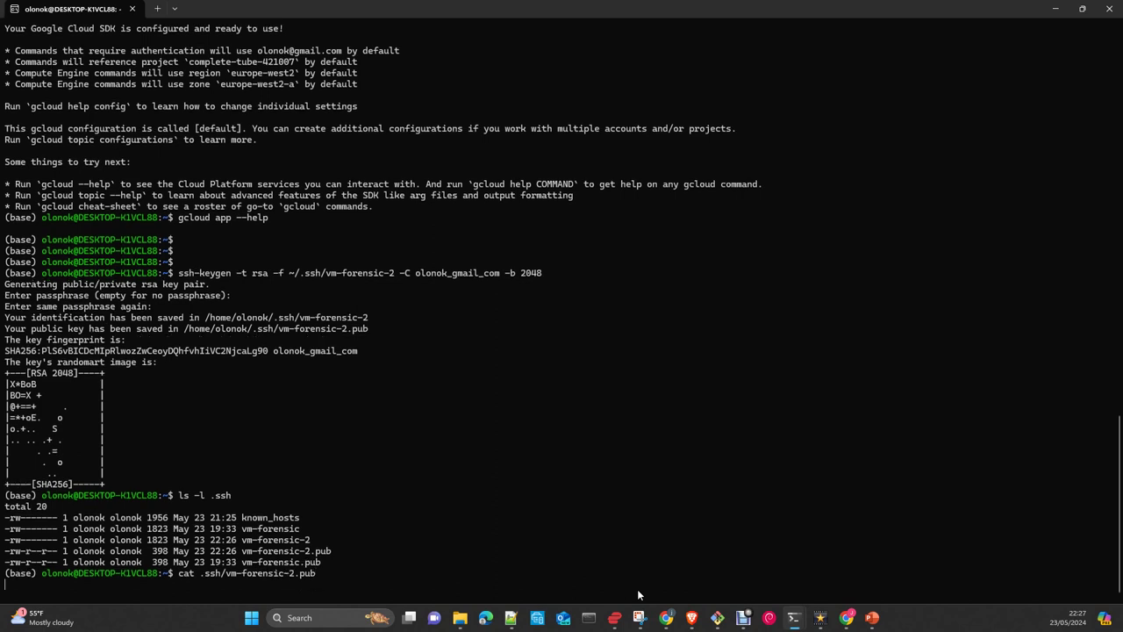
key("Return")
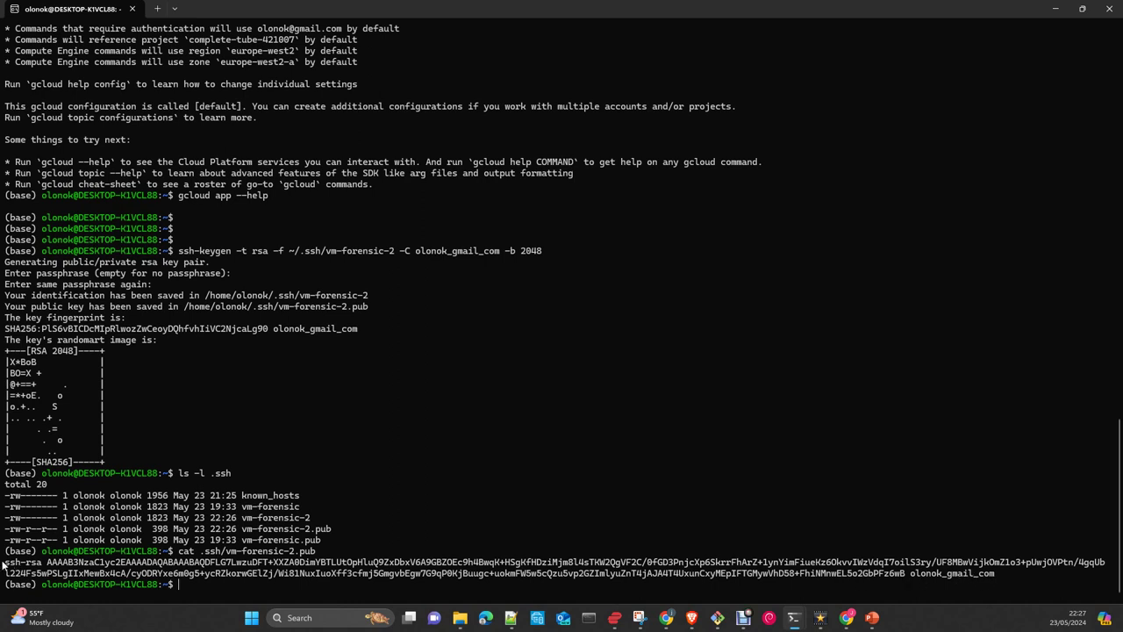
left_click_drag(3, 567, 997, 576)
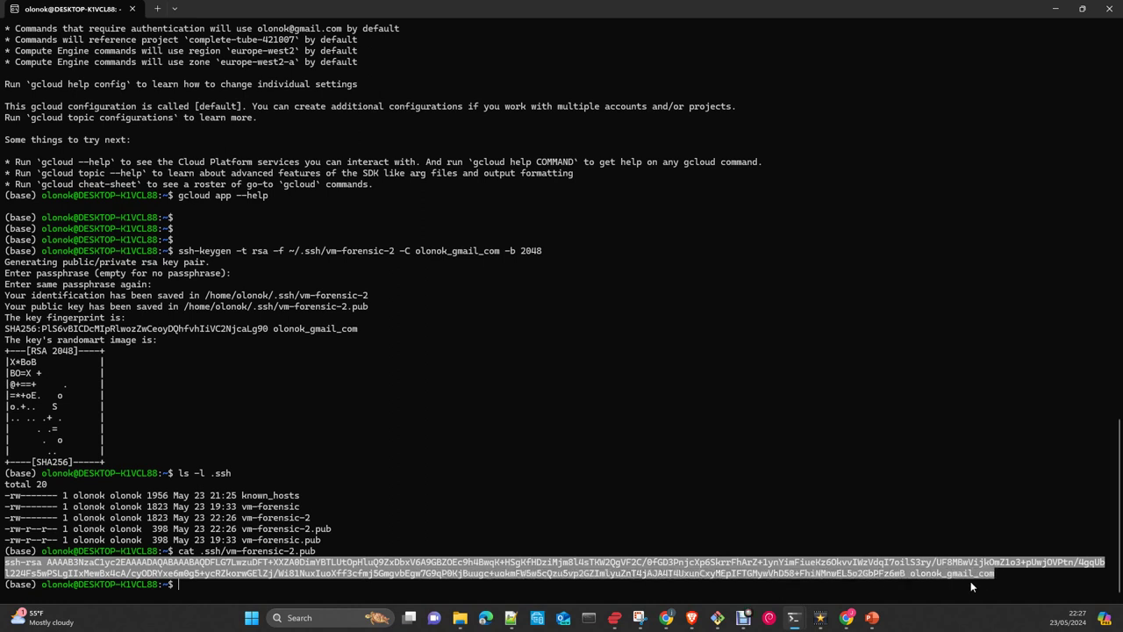
key("ctrl+c")
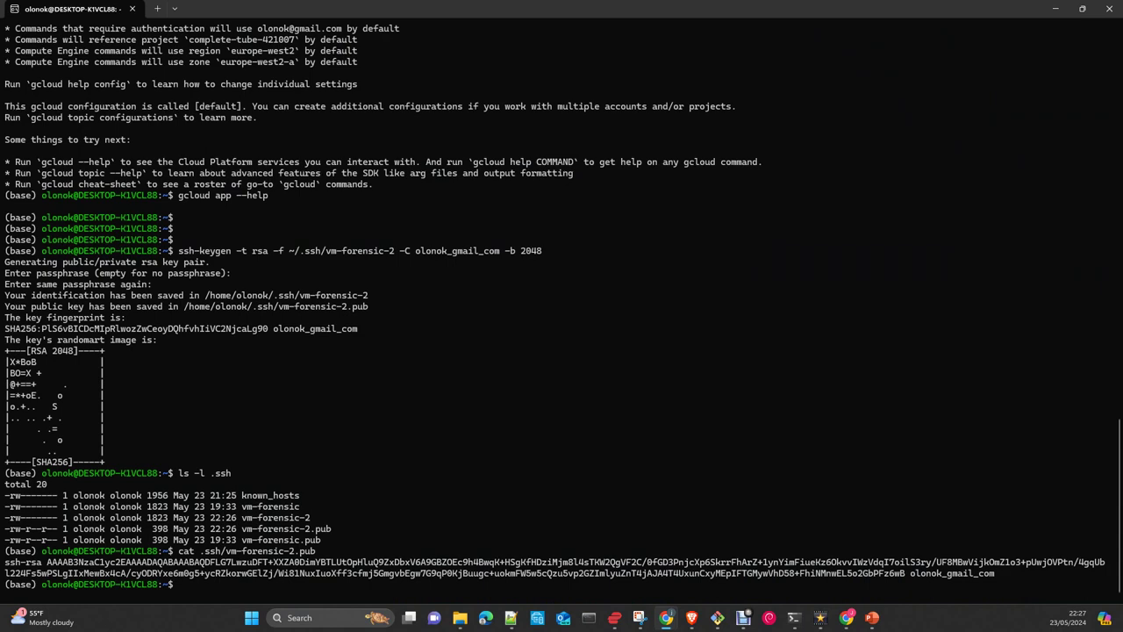
left_click(666, 618)
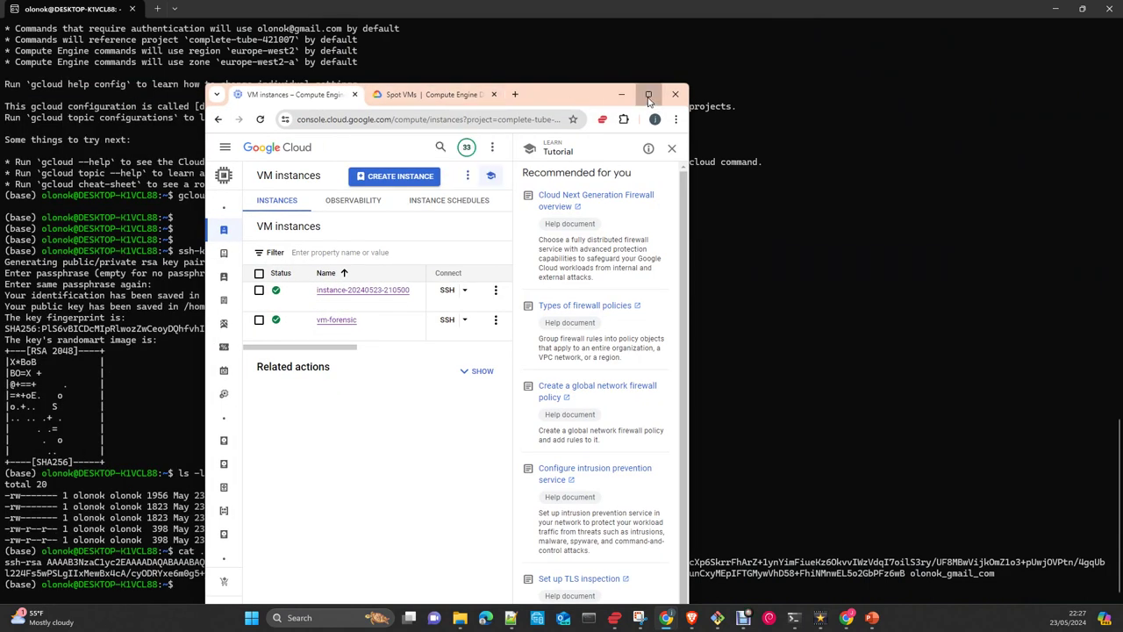
left_click(649, 97)
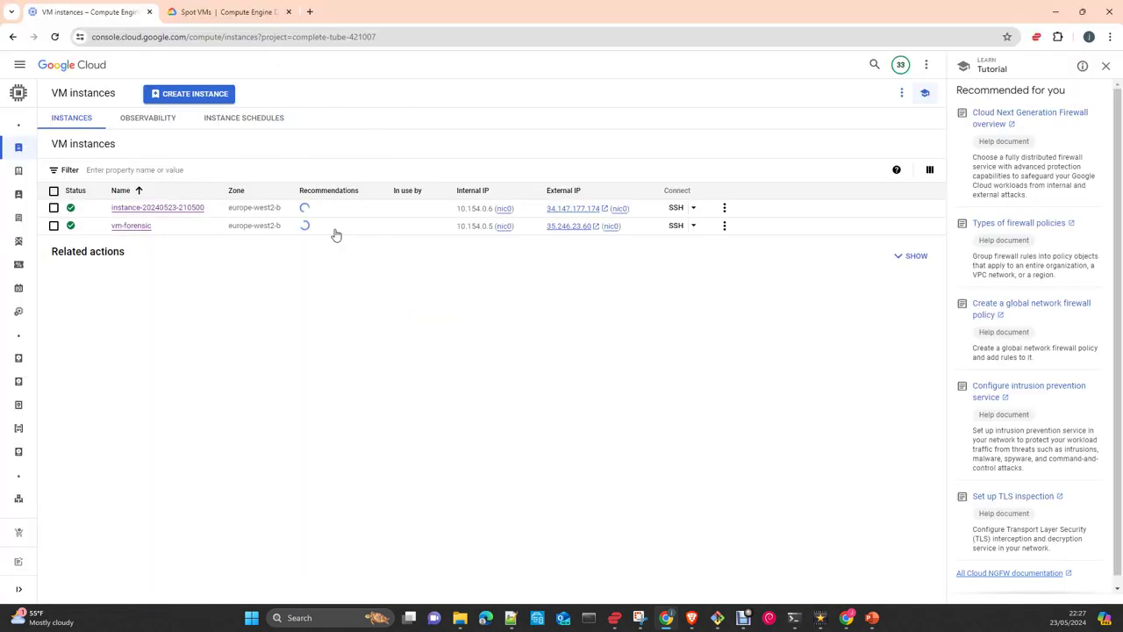
left_click(160, 210)
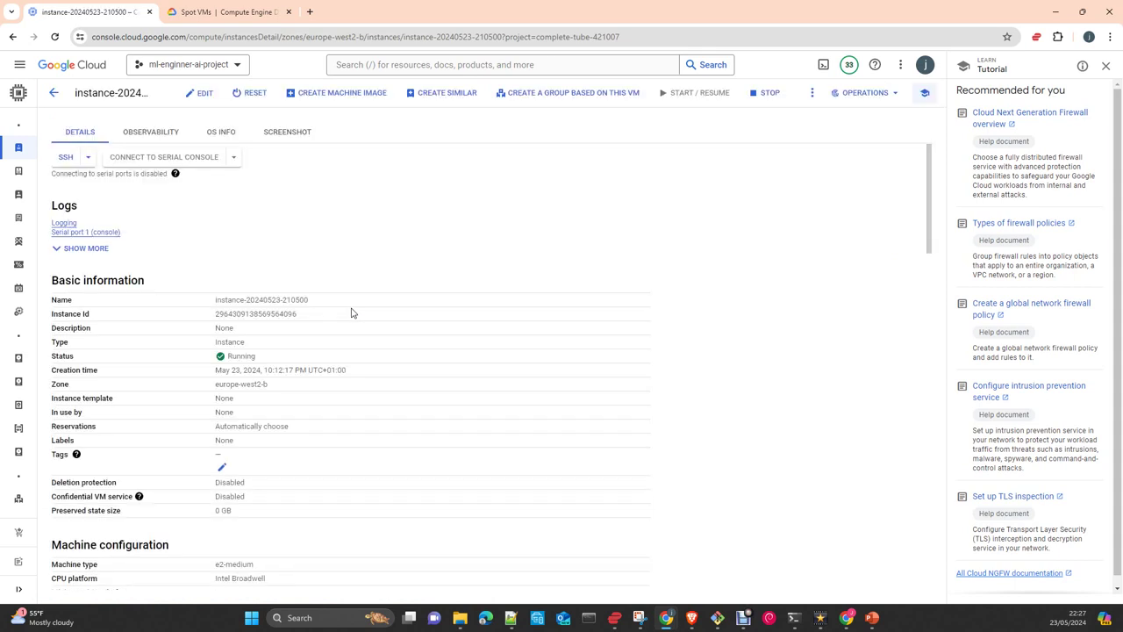
scroll(351, 313, "down", 3)
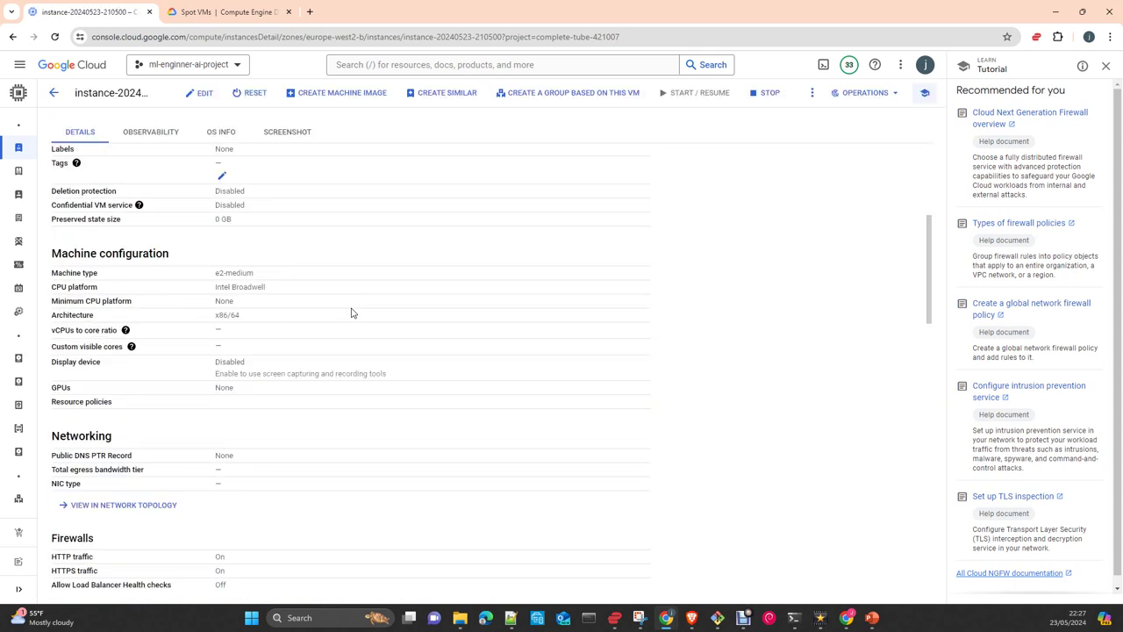
left_click(204, 93)
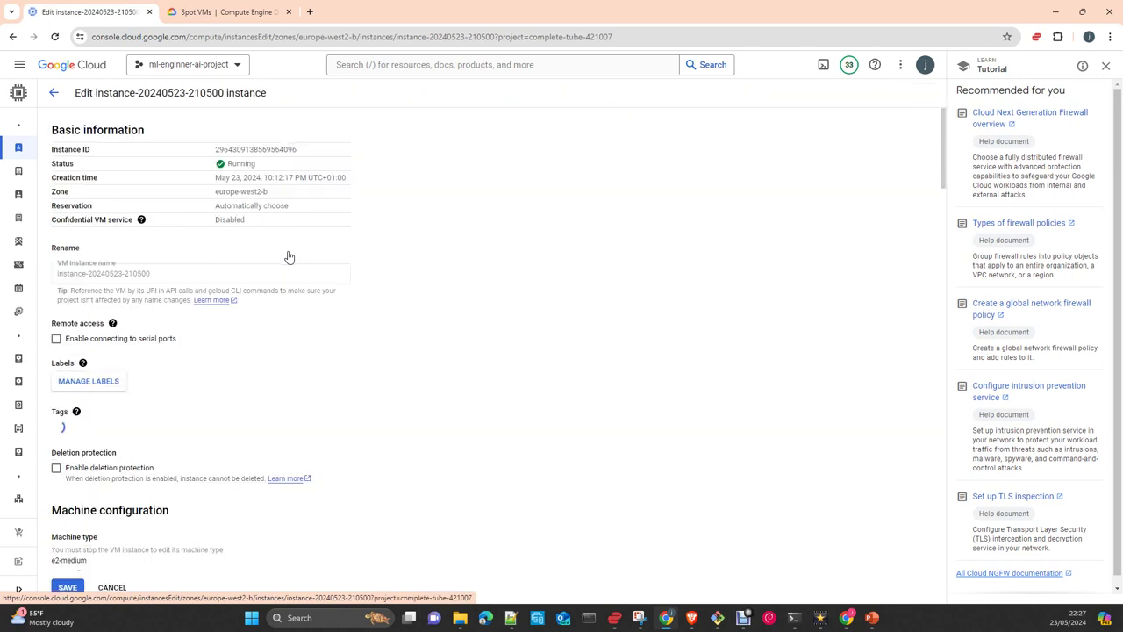
Add the copied public key as SSH key 3 of the instance and save the changes.
scroll(289, 256, "down", 10)
scroll(301, 329, "down", 10)
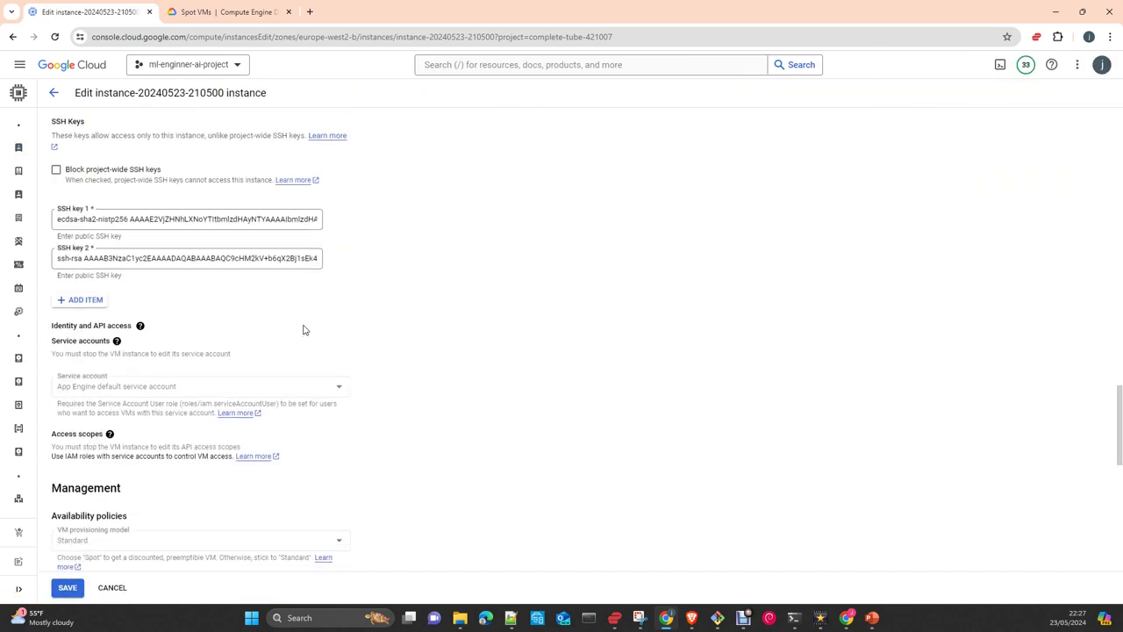
left_click(100, 304)
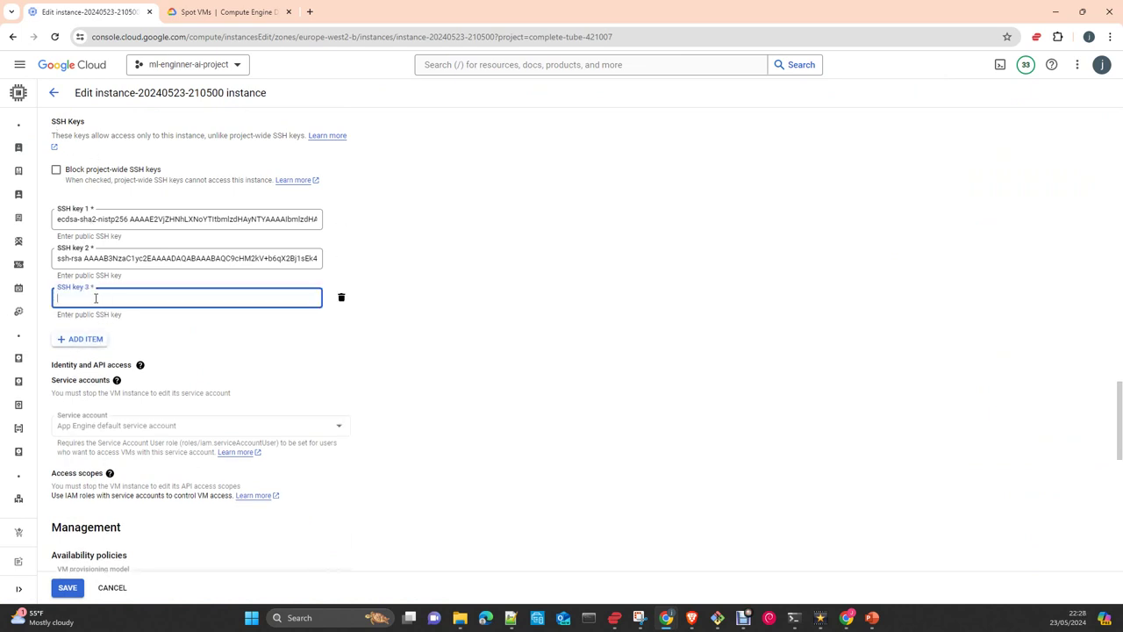
key("ctrl+v")
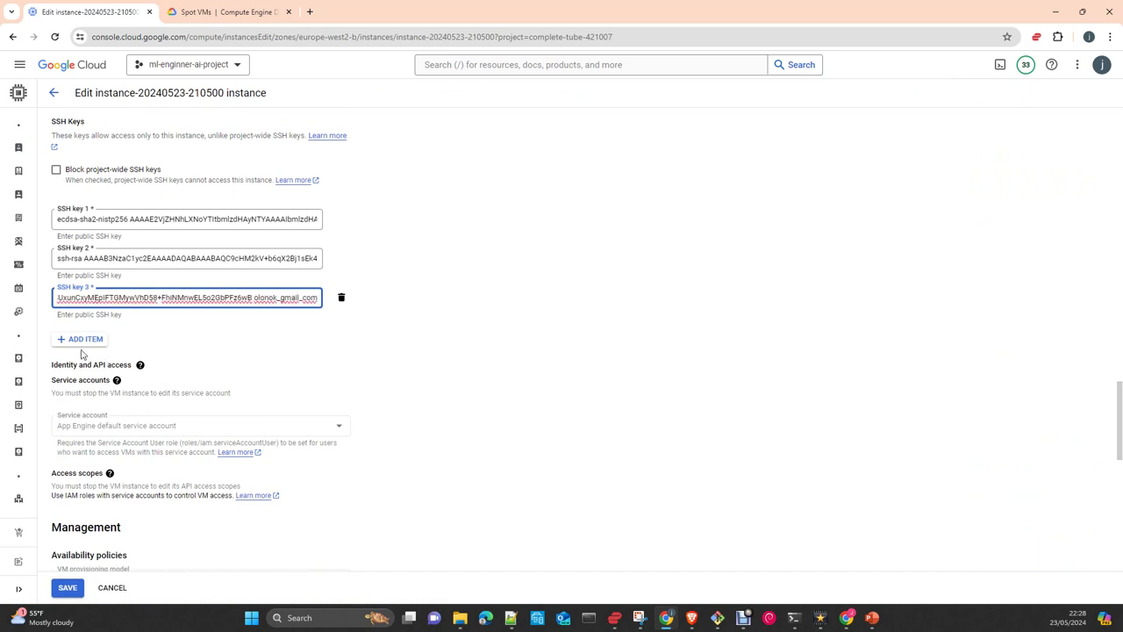
left_click(67, 588)
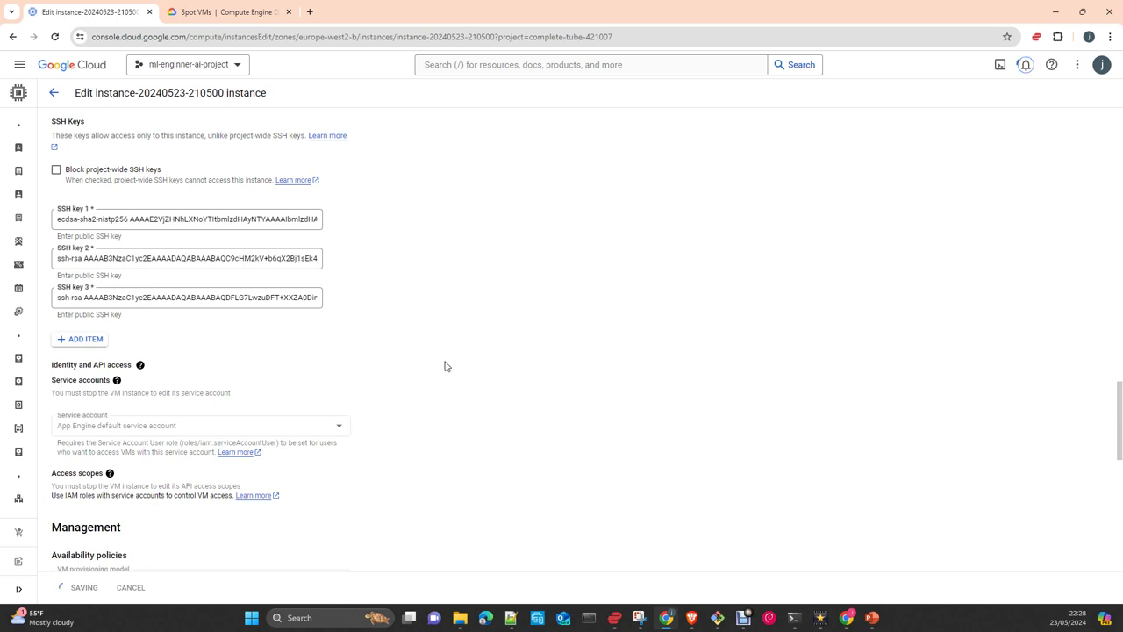
left_click(53, 93)
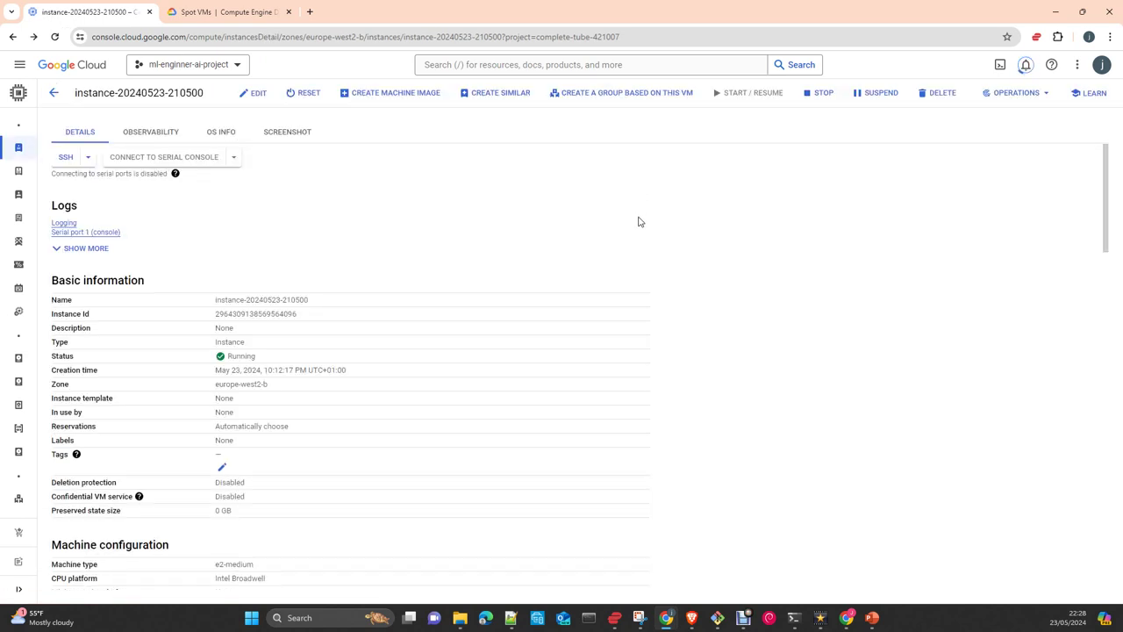
left_click(55, 95)
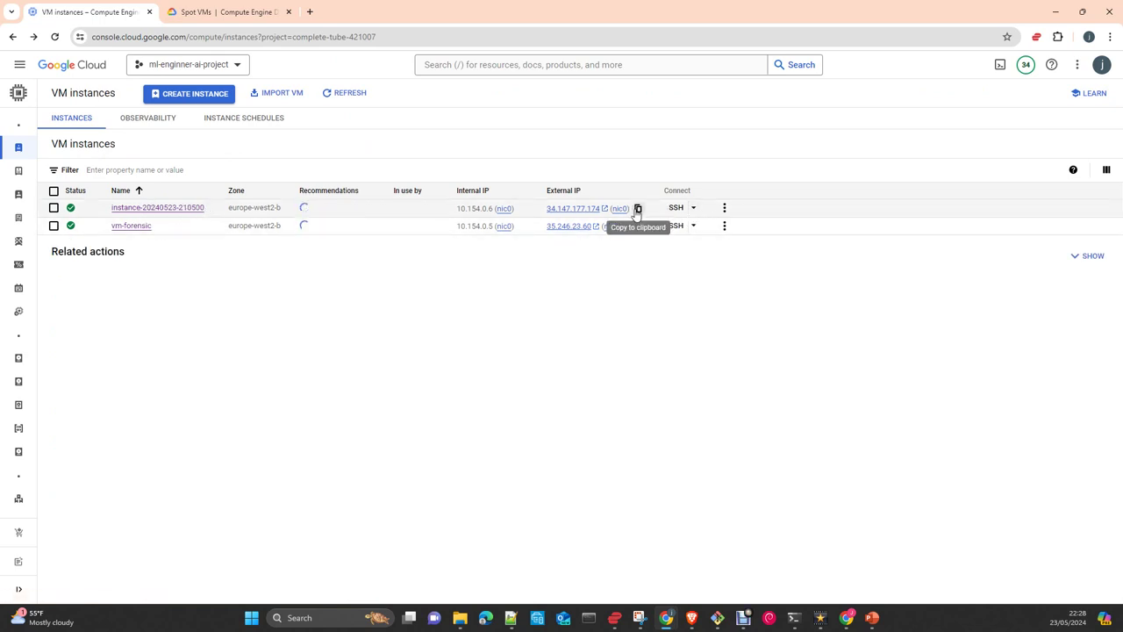
left_click(639, 209)
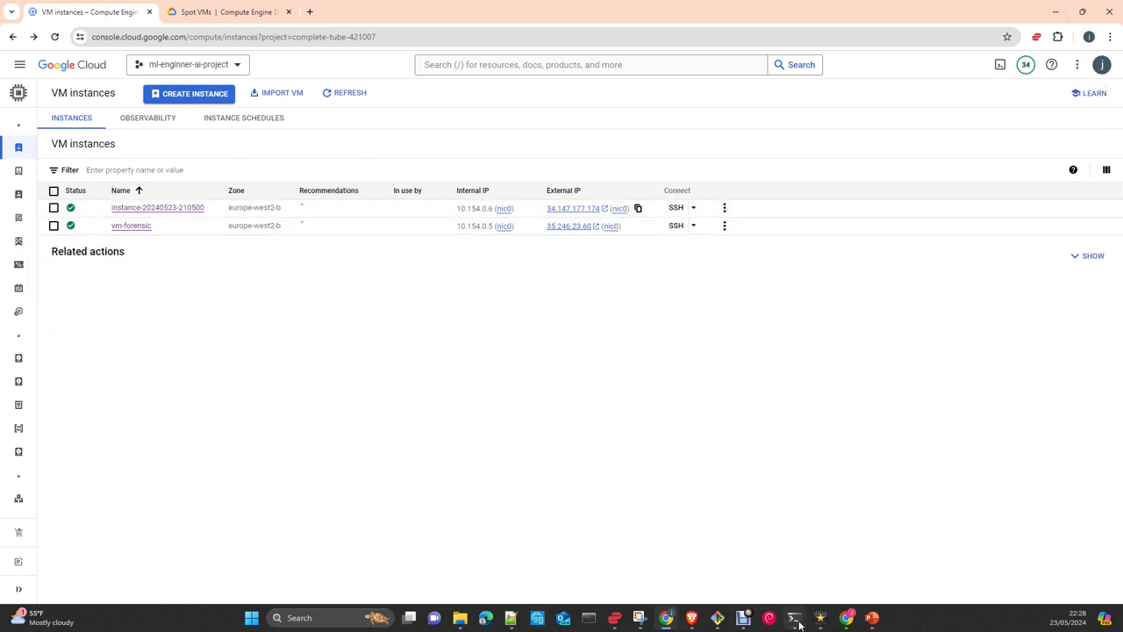
In the terminal, connect to the VM's external IP with ssh -i .ssh/vm-forensic-2 and the key's username, accepting the host with yes.
mouse_move(807, 604)
left_click(823, 551)
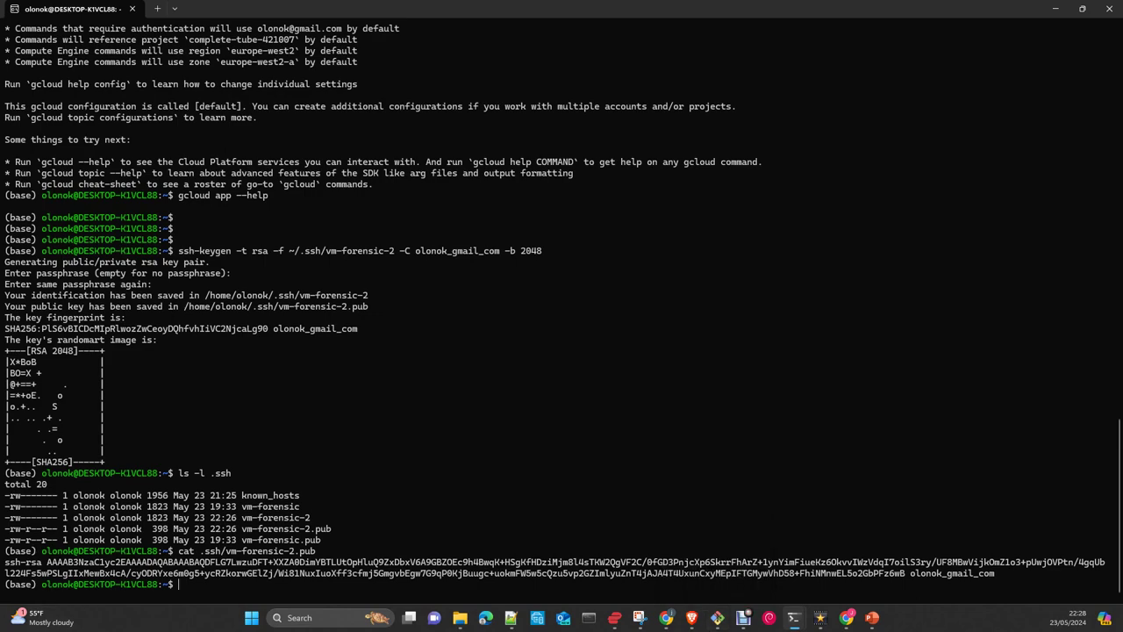
key("ctrl+v")
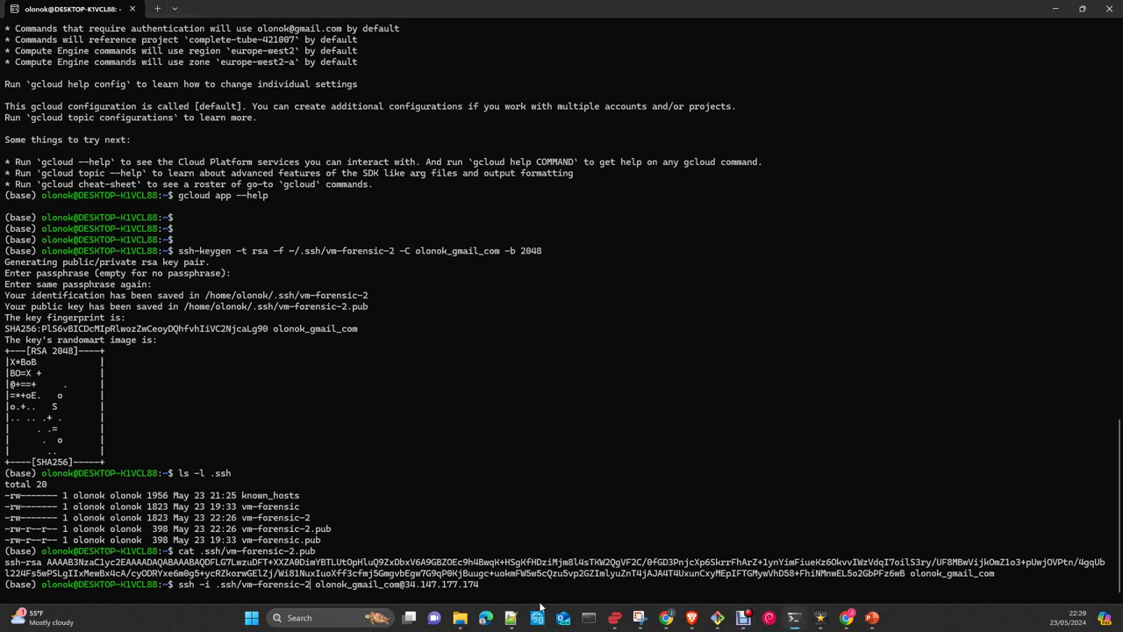
key("Return")
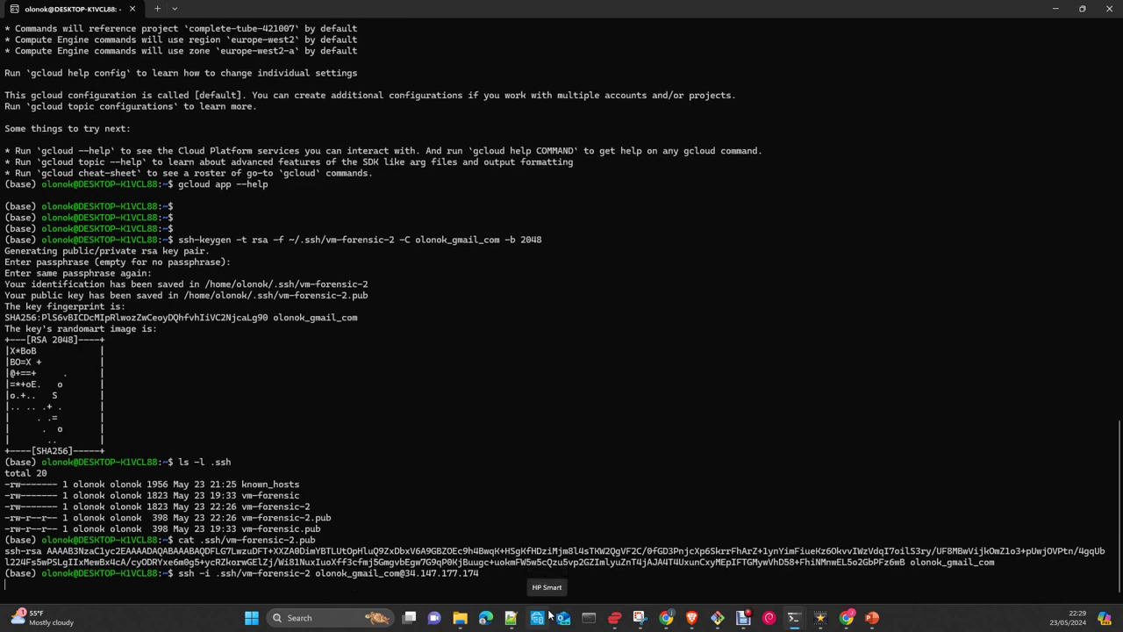
type("yes")
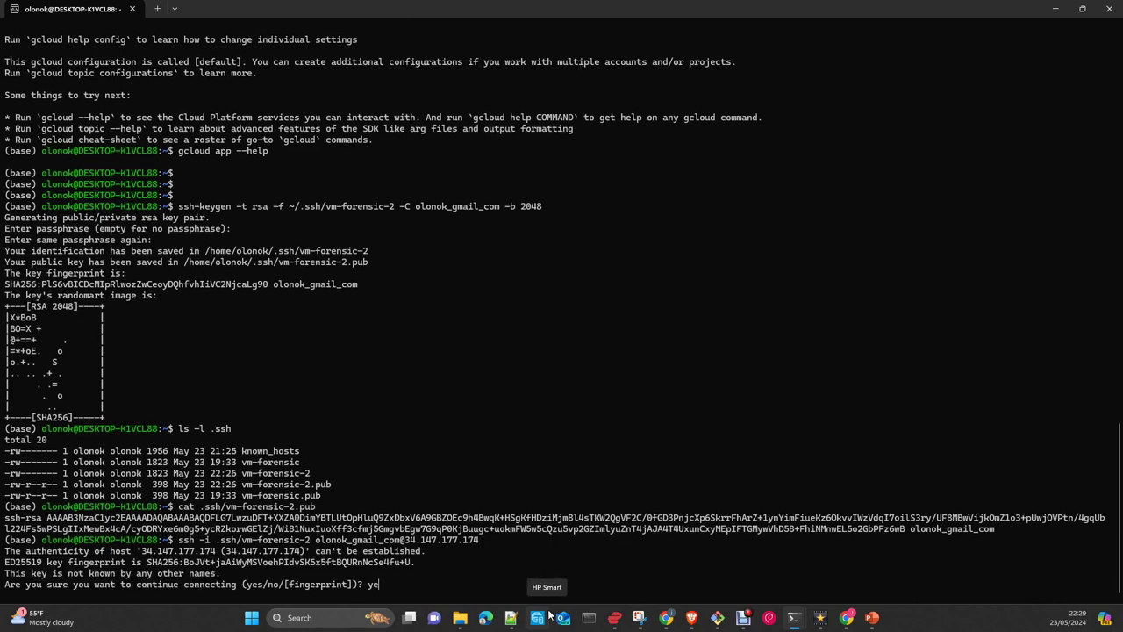
key("Return")
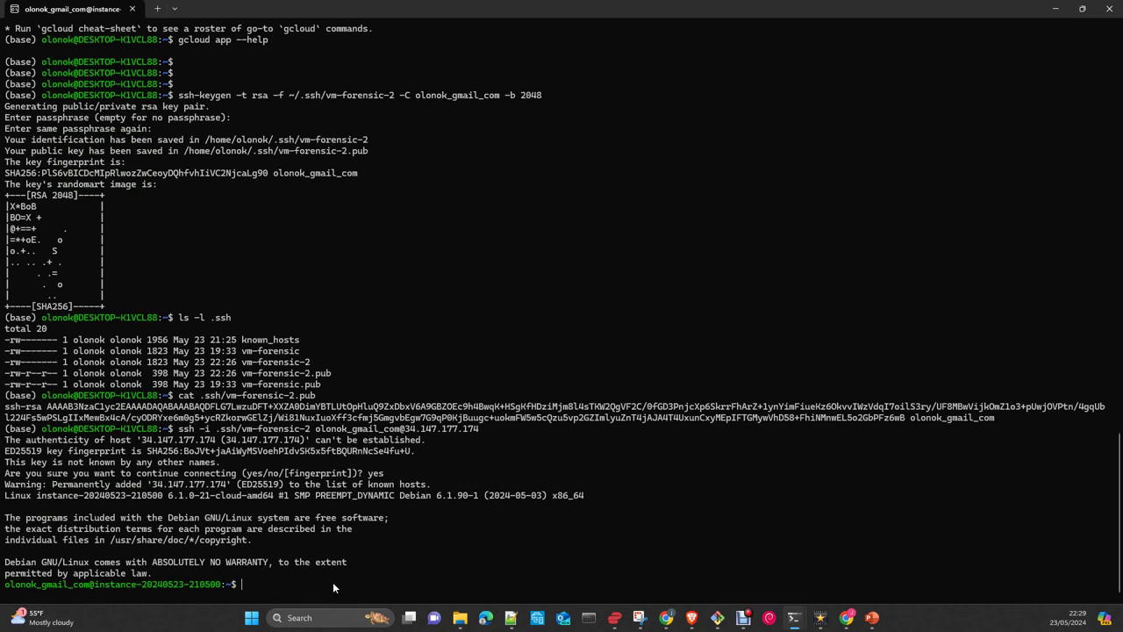
Display the remote VM's system information with uname -a.
type("uname -a")
key("Return")
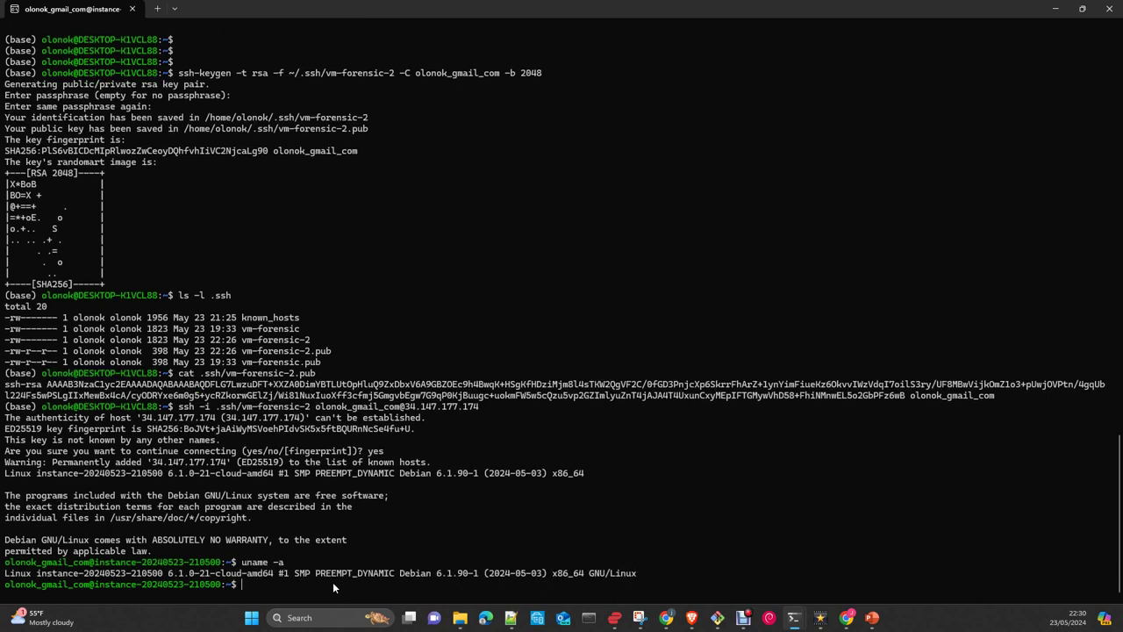